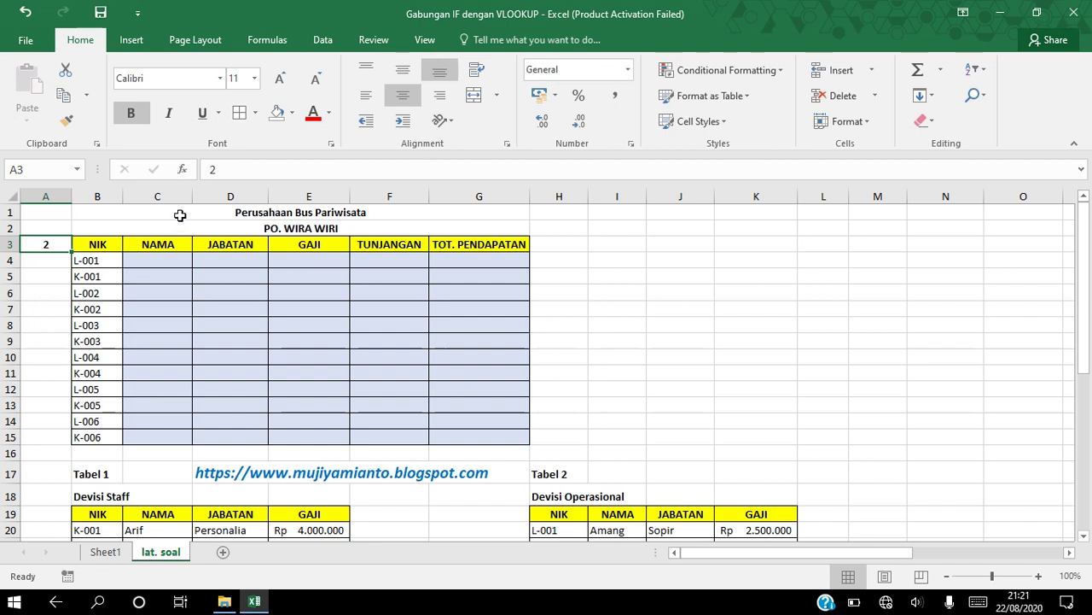
Examine the main PO. WIRA WIRI table: its NIK codes and the NAMA, JABATAN, GAJI, TUNJANGAN and TOT. PENDAPATAN headings
{"action": "left_click", "coordinate": [180, 225]}
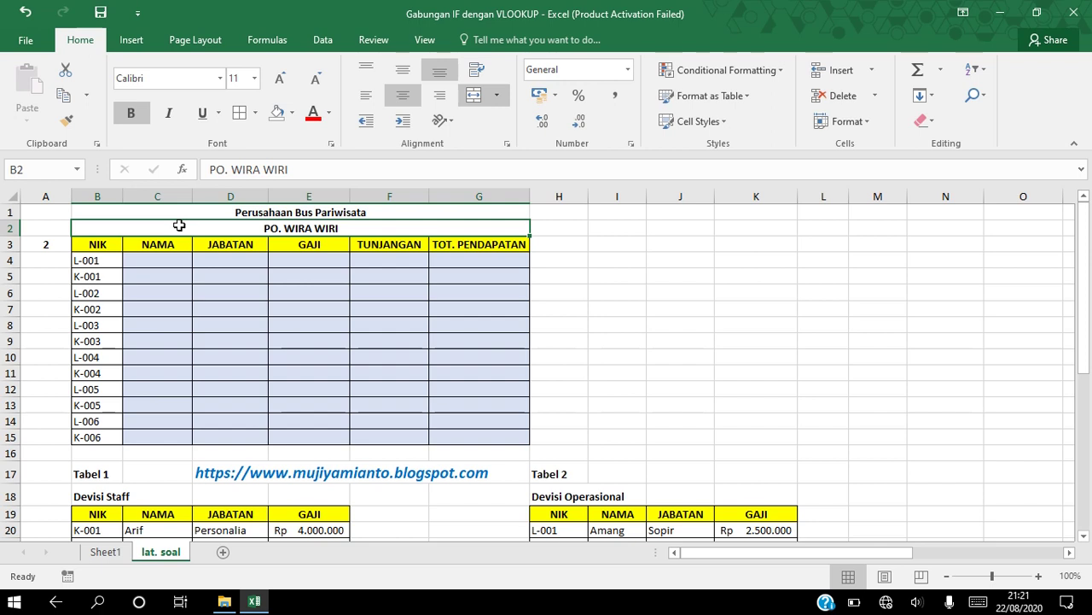
{"action": "left_click", "coordinate": [101, 243]}
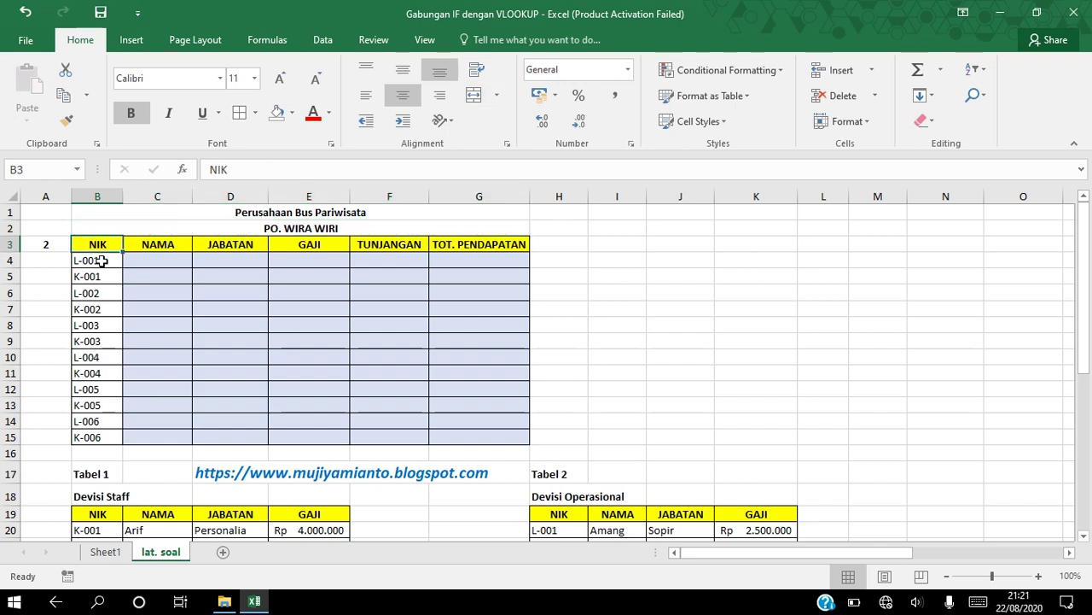
{"action": "left_click", "coordinate": [101, 260]}
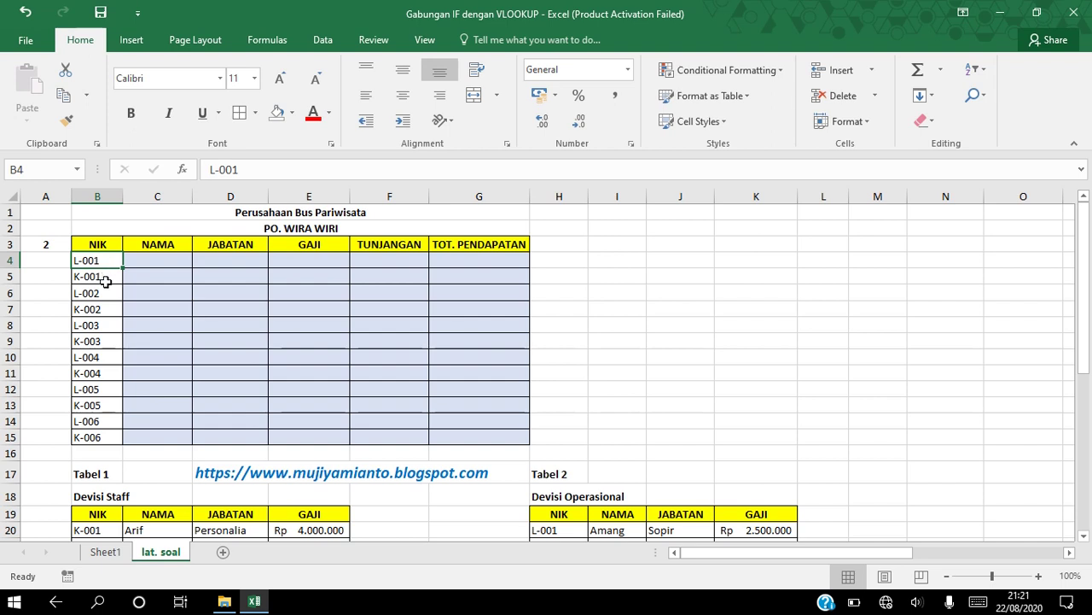
{"action": "left_click", "coordinate": [105, 279]}
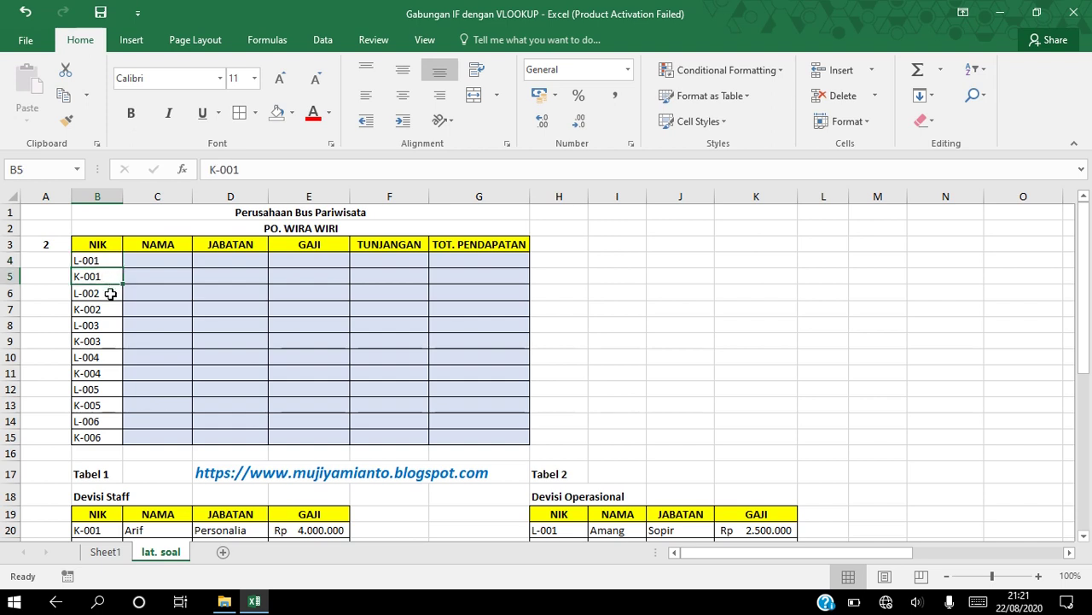
{"action": "left_click", "coordinate": [110, 294]}
{"action": "left_click", "coordinate": [115, 313]}
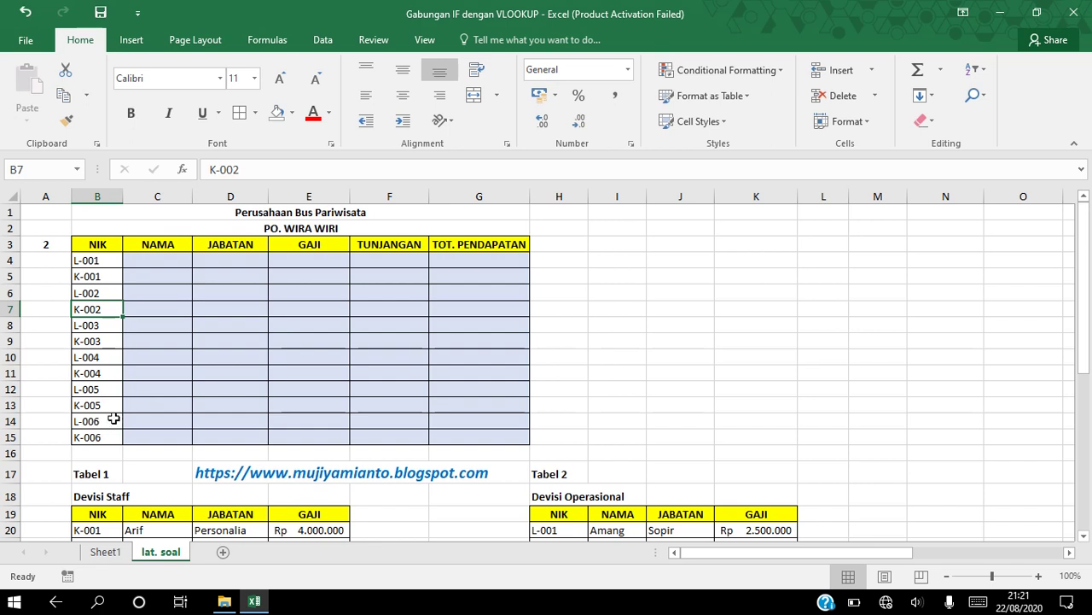
{"action": "left_click", "coordinate": [176, 246]}
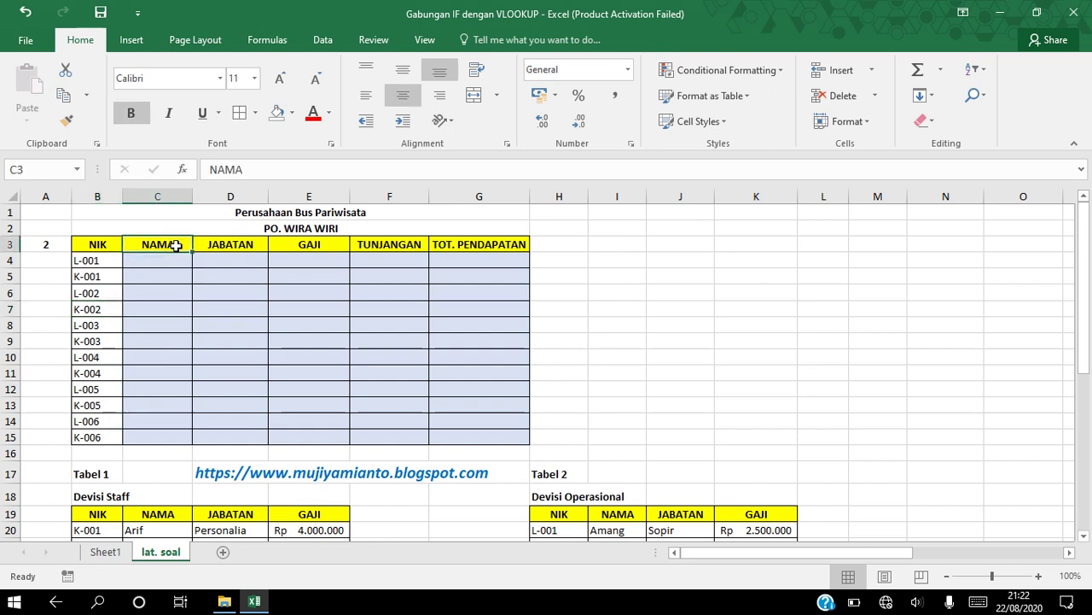
{"action": "left_click", "coordinate": [229, 245]}
{"action": "left_click", "coordinate": [303, 244]}
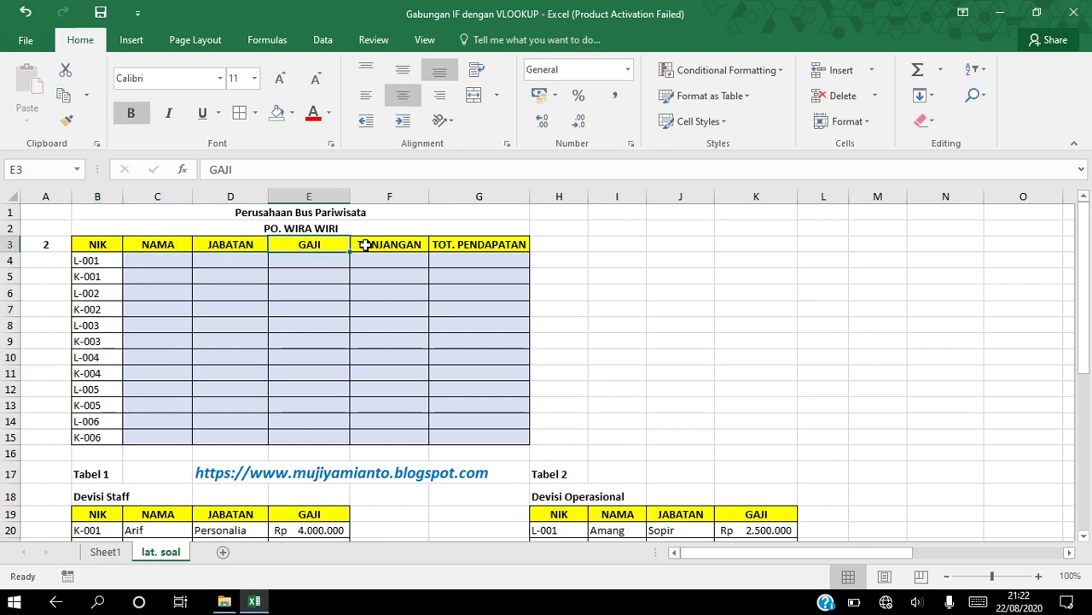
{"action": "left_click", "coordinate": [376, 245]}
{"action": "left_click", "coordinate": [470, 243]}
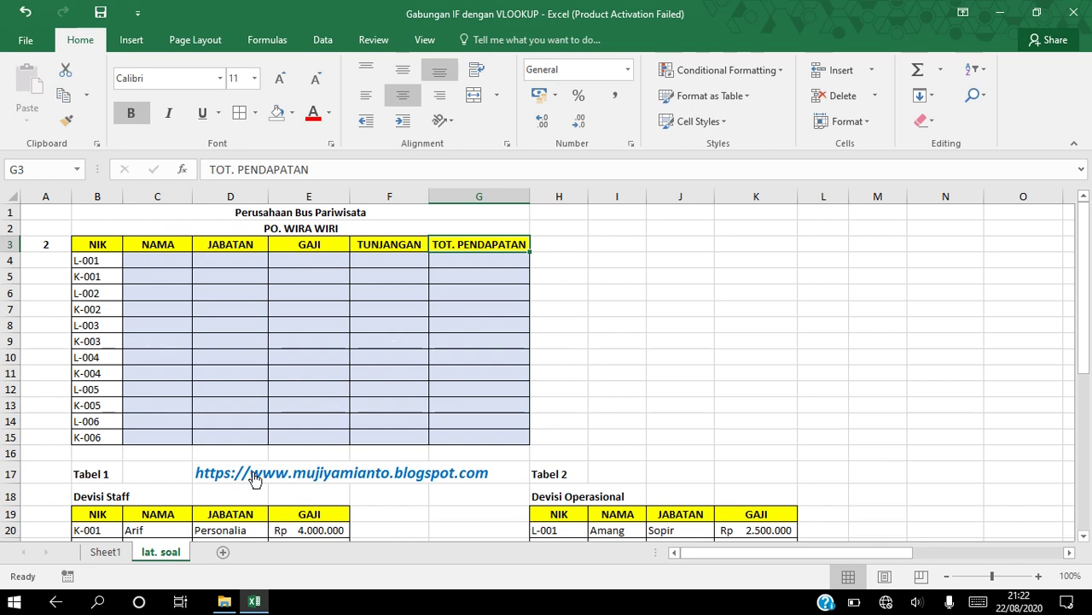
Examine the NIK codes and column headings of the two lookup tables, Devisi Staff (Tabel 1) and Devisi Operasional (Tabel 2)
{"action": "left_click", "coordinate": [118, 500]}
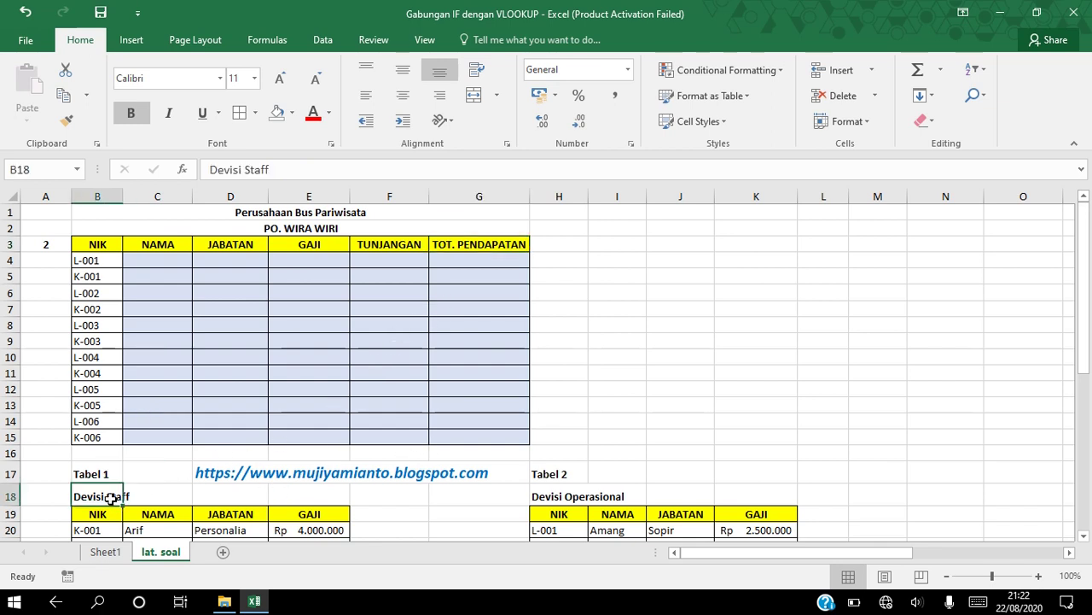
{"action": "left_click", "coordinate": [560, 496]}
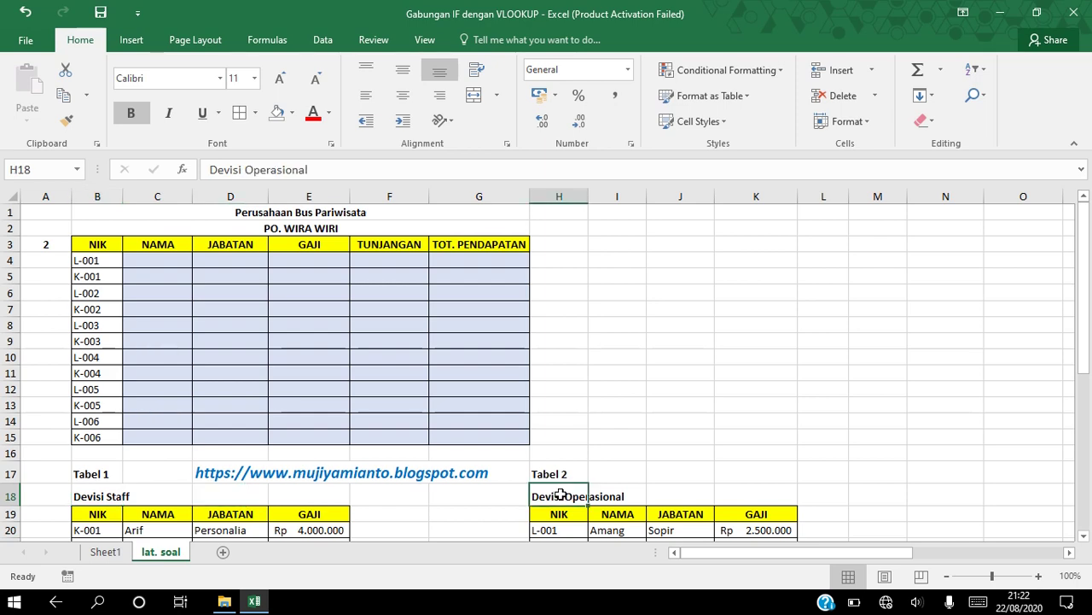
{"action": "left_click", "coordinate": [1084, 538]}
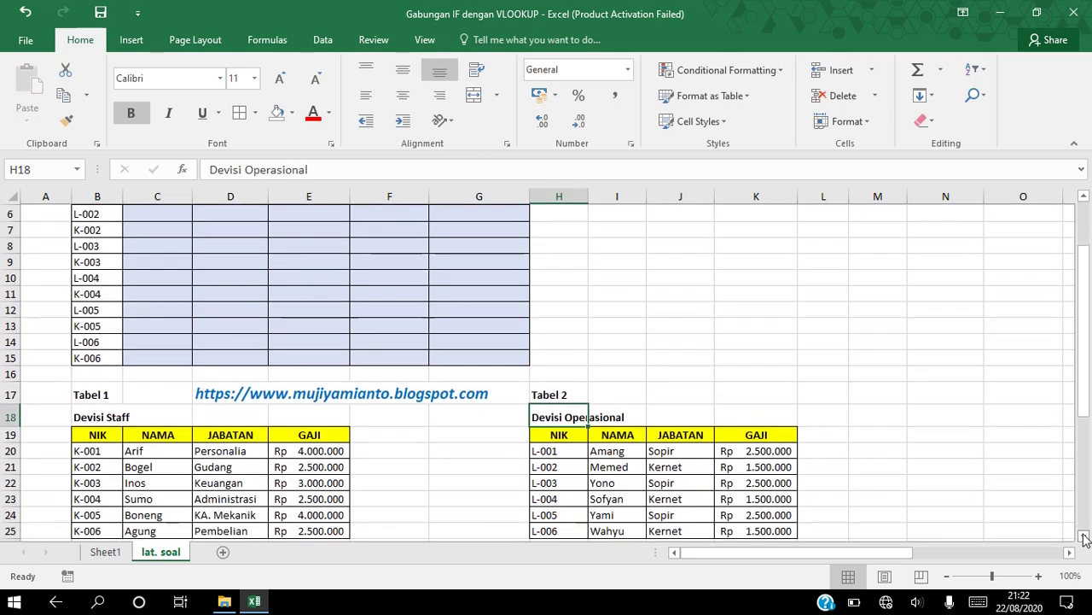
{"action": "left_click", "coordinate": [1084, 537]}
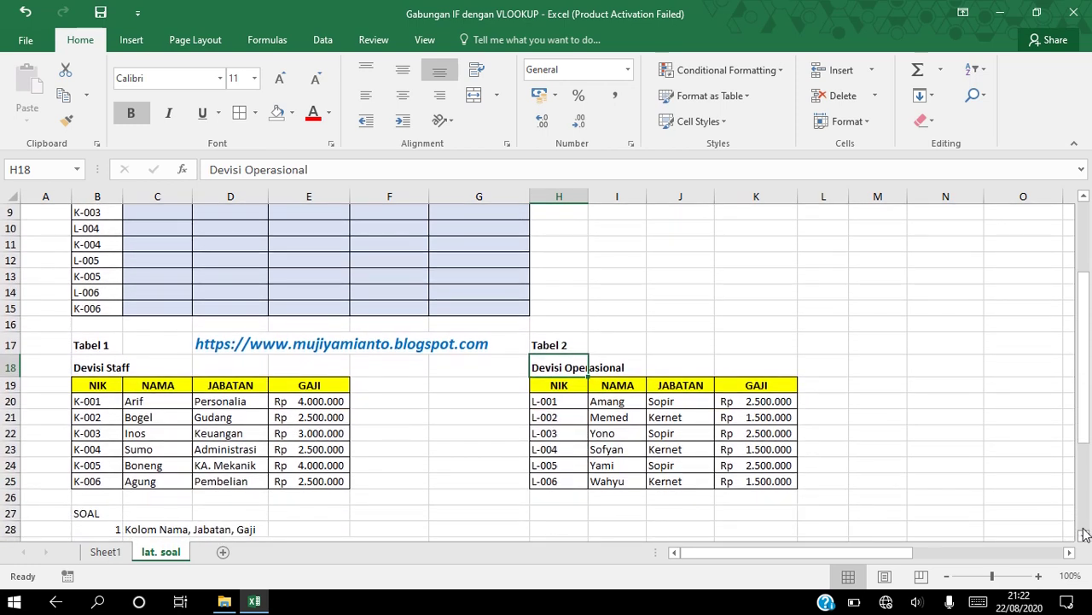
{"action": "left_click", "coordinate": [113, 385]}
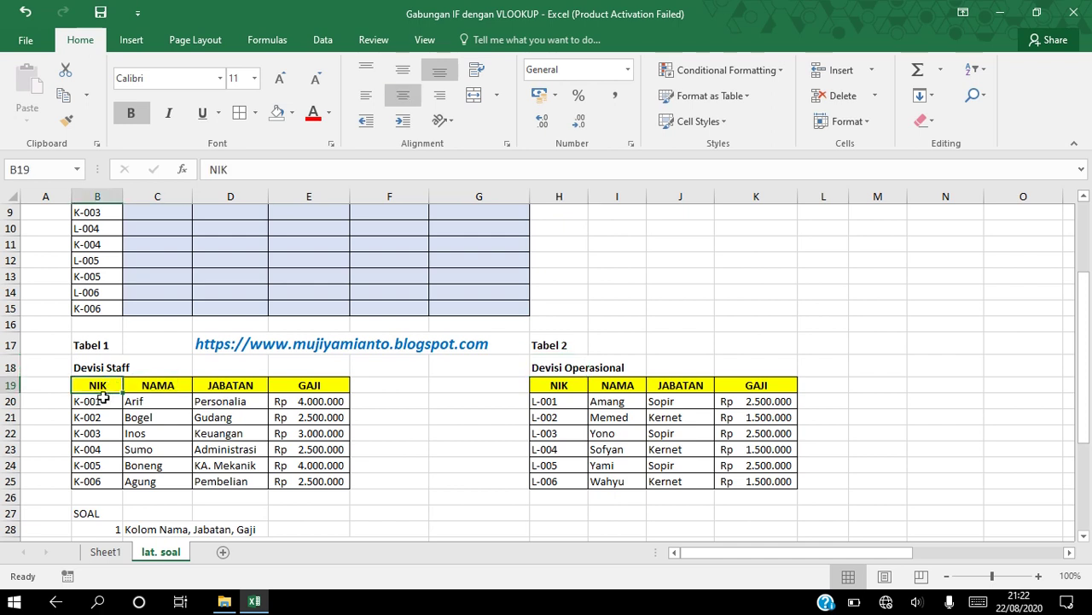
{"action": "left_click", "coordinate": [101, 417]}
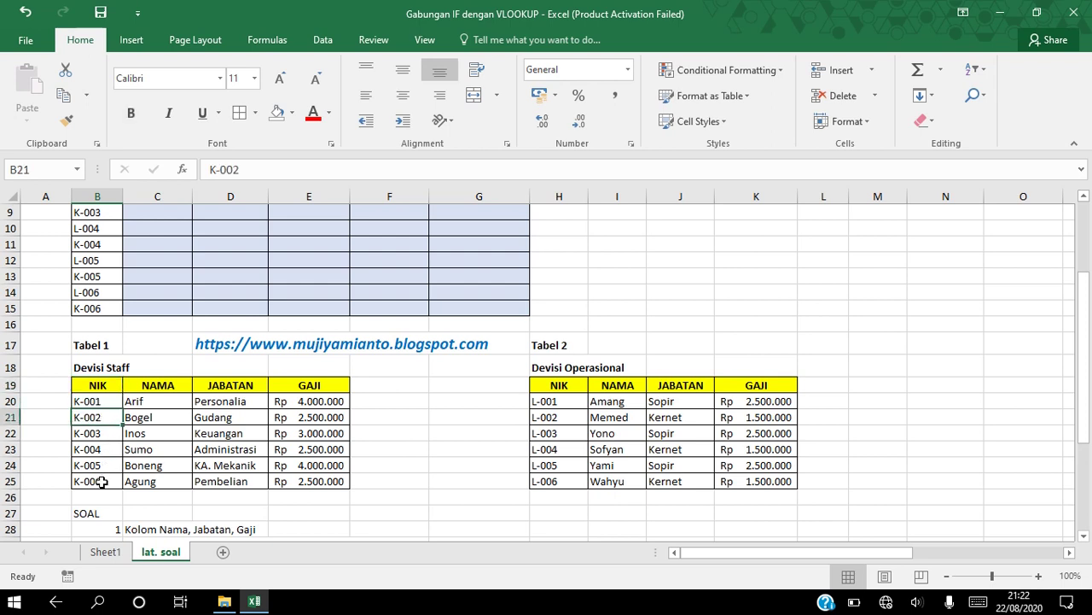
{"action": "left_click", "coordinate": [174, 385]}
{"action": "left_click", "coordinate": [228, 384]}
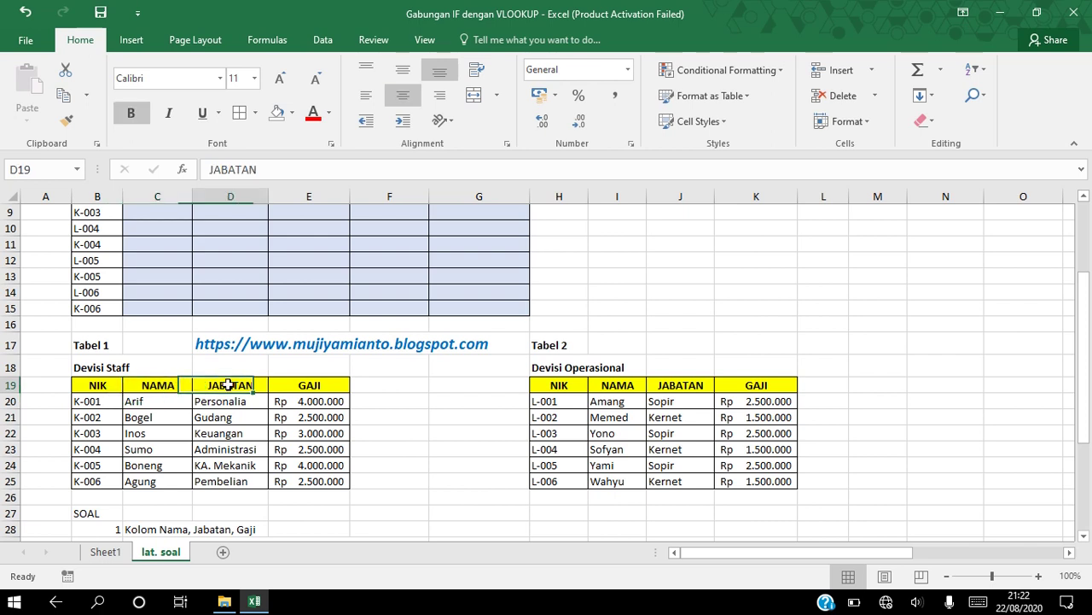
{"action": "left_click", "coordinate": [291, 385]}
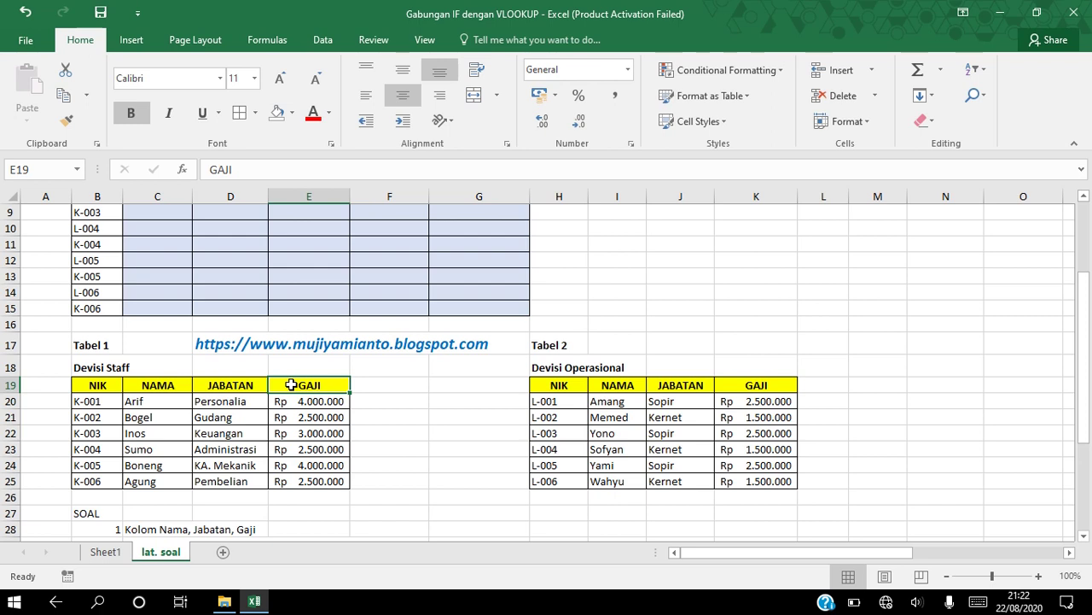
{"action": "left_click", "coordinate": [565, 366]}
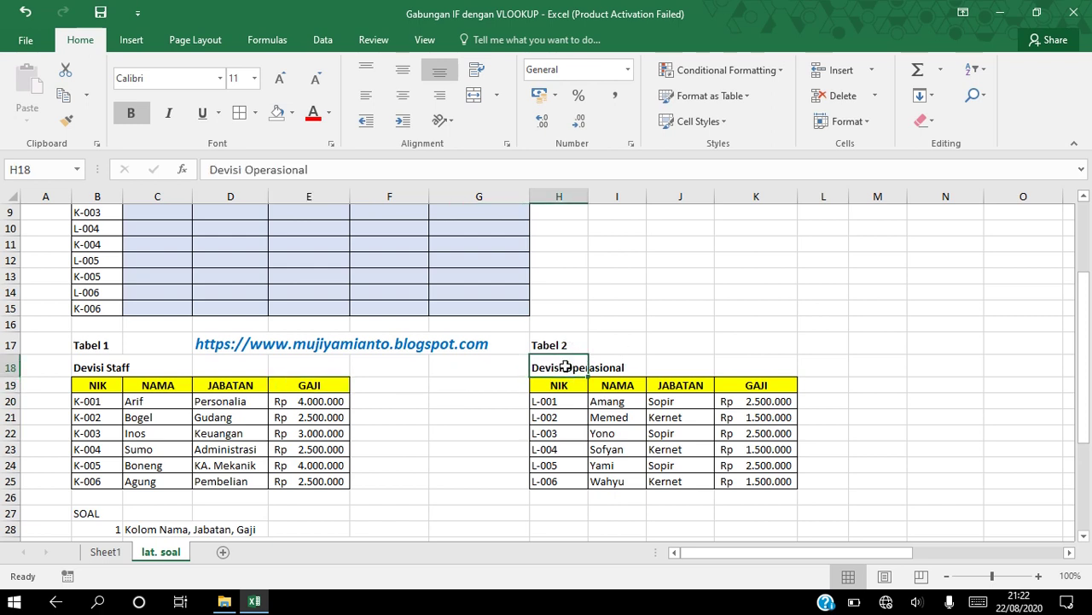
{"action": "left_click", "coordinate": [570, 385]}
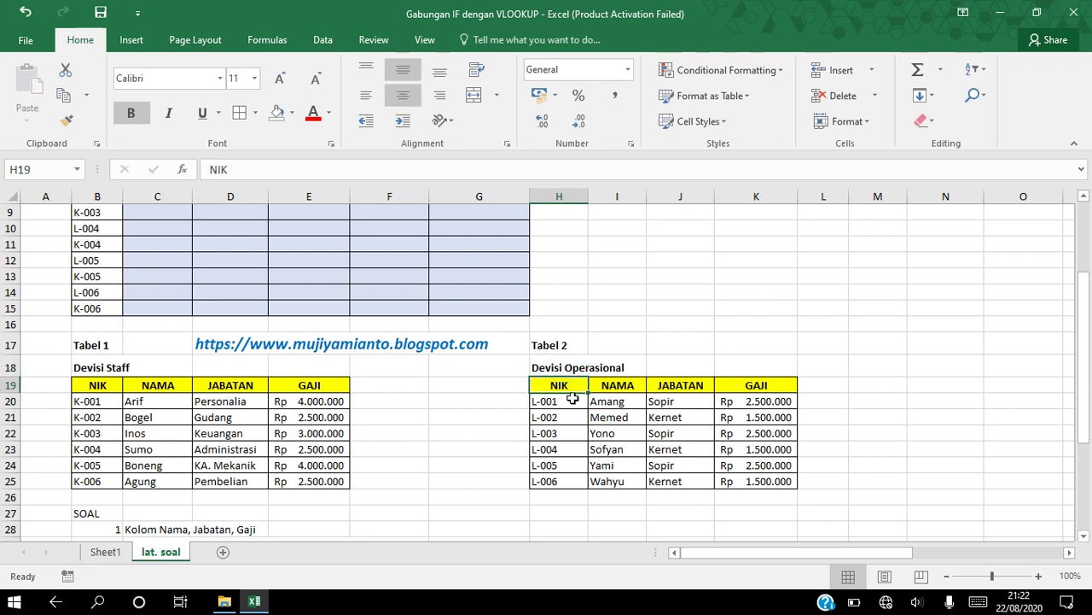
{"action": "left_click", "coordinate": [565, 417]}
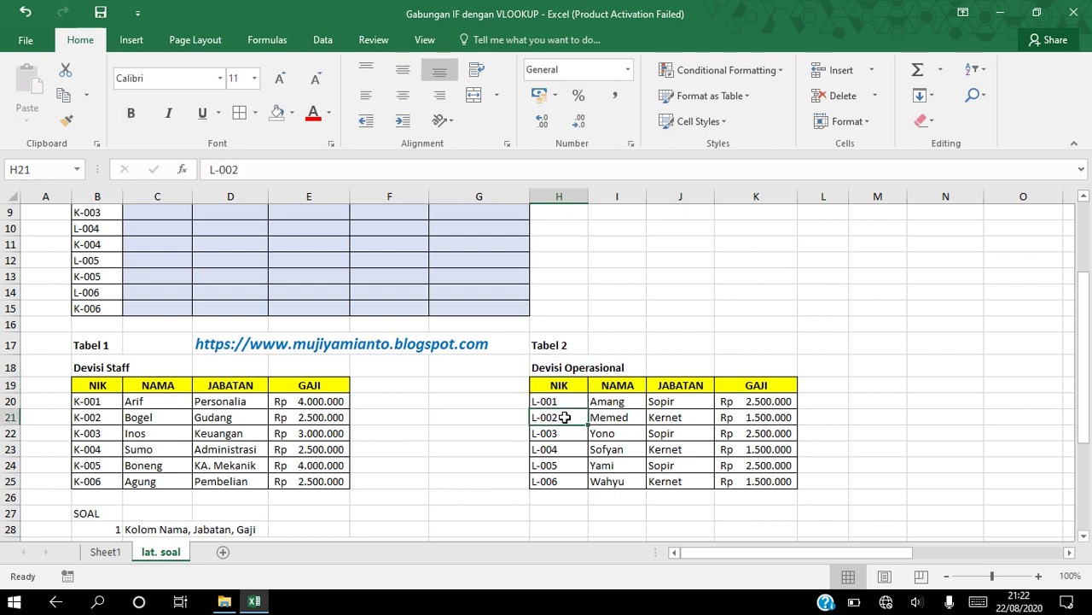
{"action": "left_click", "coordinate": [570, 482]}
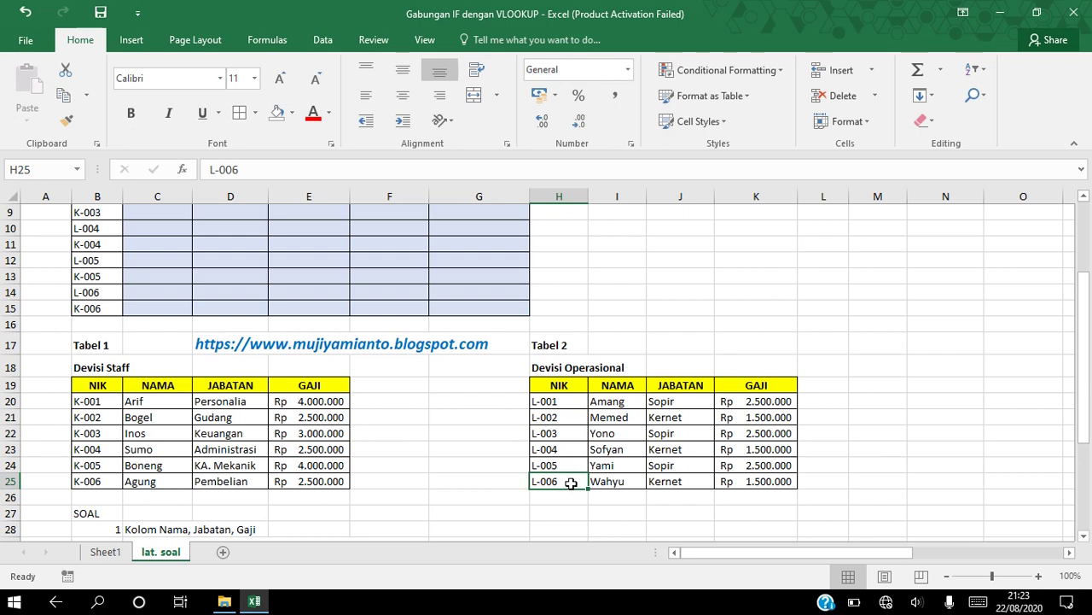
{"action": "left_click", "coordinate": [628, 388]}
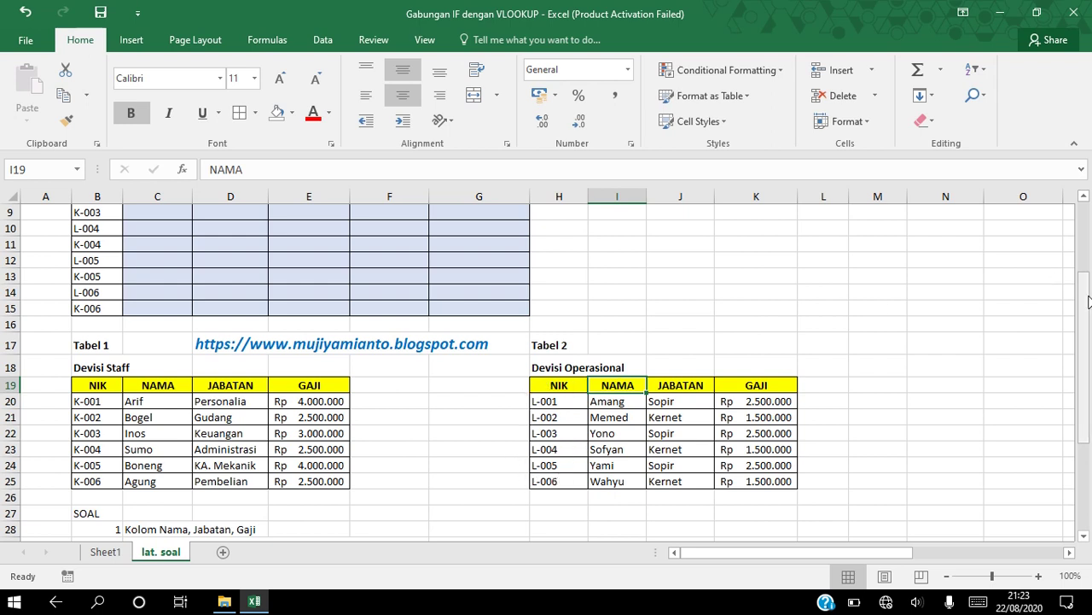
Compare the L and K codes in the main table's NIK column and read the SOAL instructions below the lookup tables
{"action": "left_click_drag", "start_coordinate": [1085, 314], "coordinate": [1084, 260]}
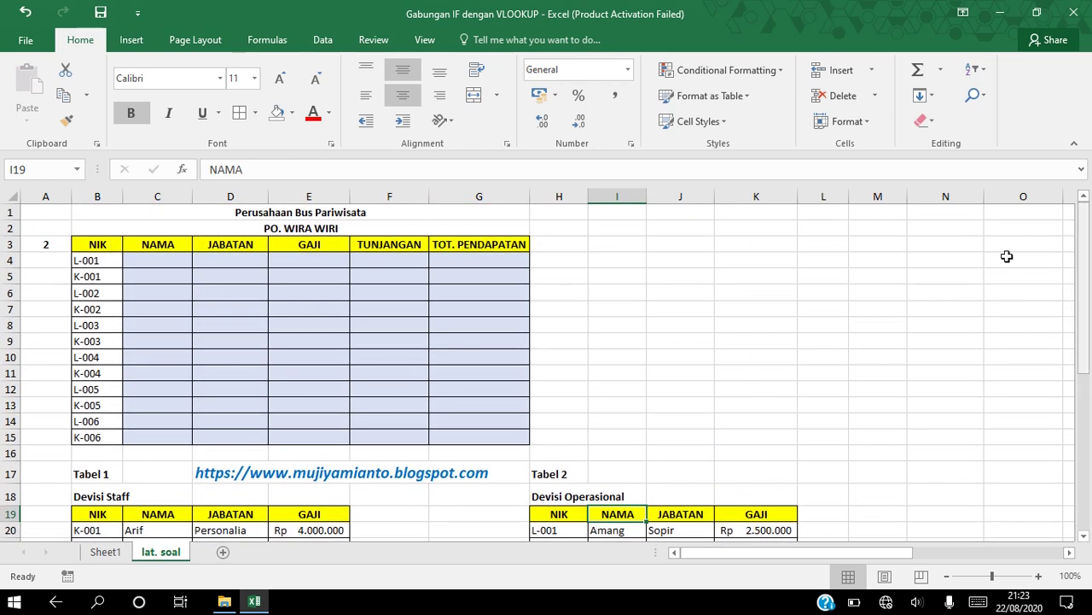
{"action": "left_click", "coordinate": [112, 244]}
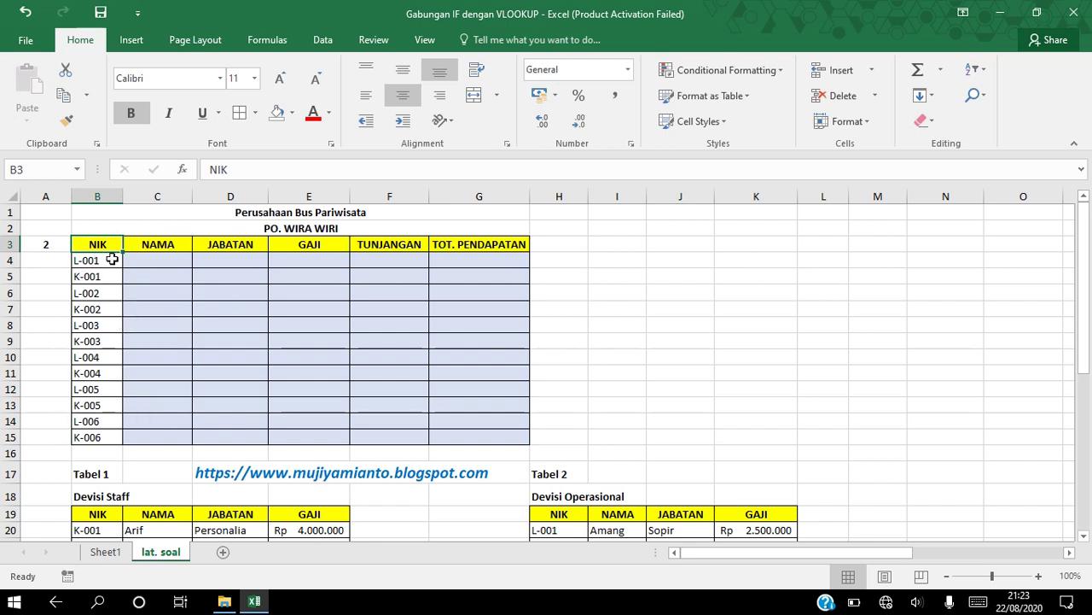
{"action": "left_click", "coordinate": [99, 265]}
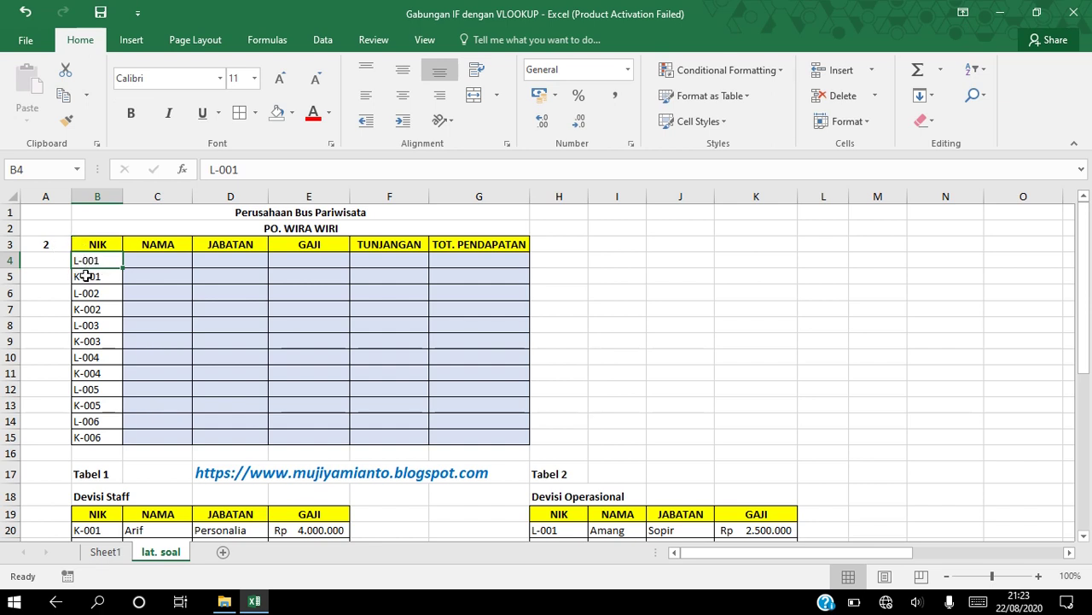
{"action": "left_click", "coordinate": [86, 276]}
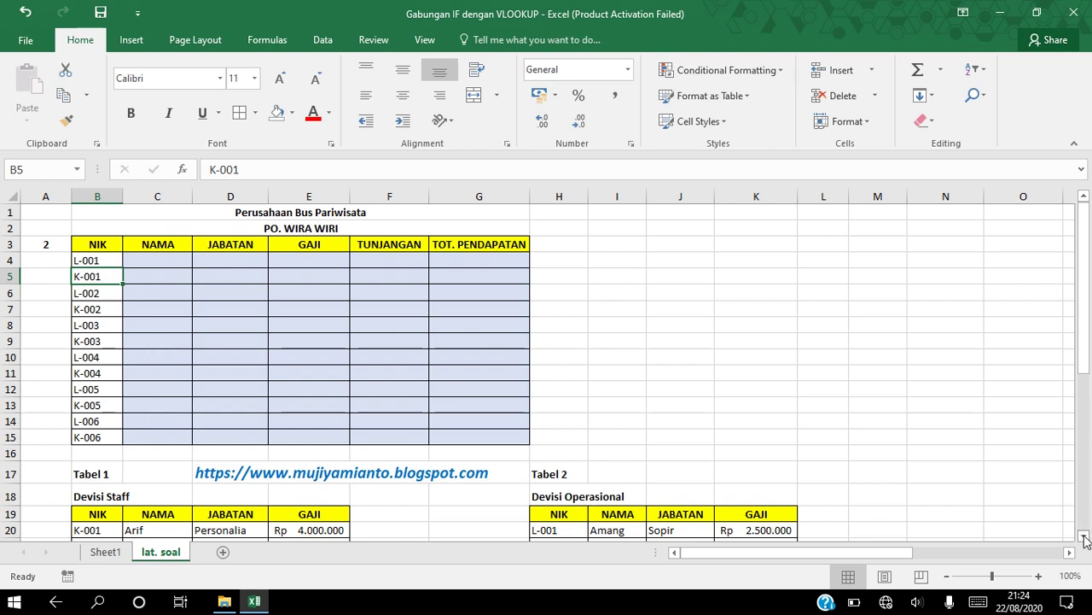
{"action": "left_click_drag", "start_coordinate": [1085, 538], "coordinate": [1084, 537]}
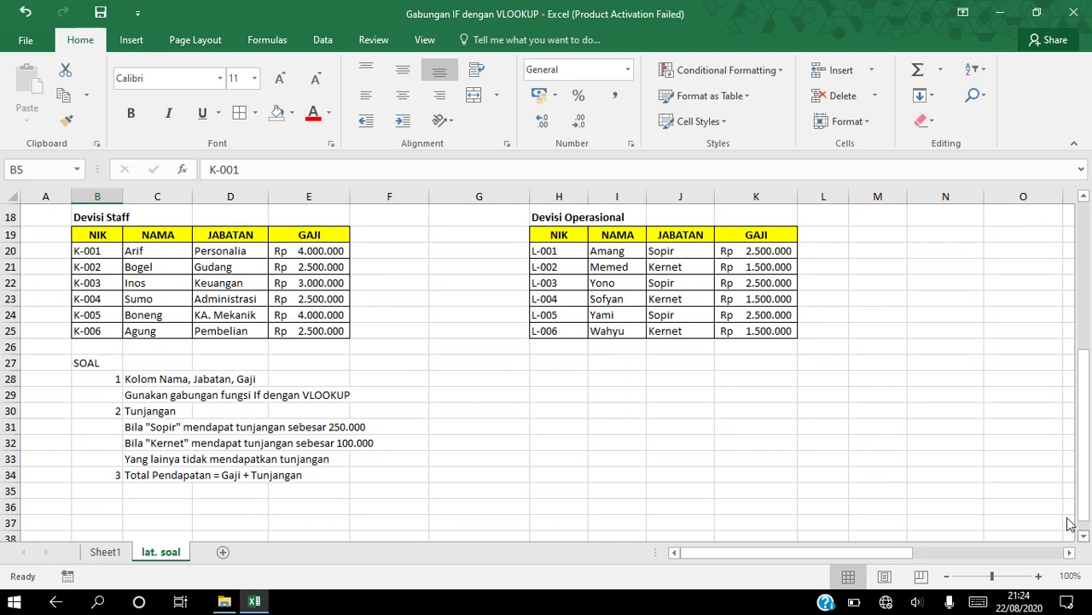
{"action": "left_click", "coordinate": [100, 380]}
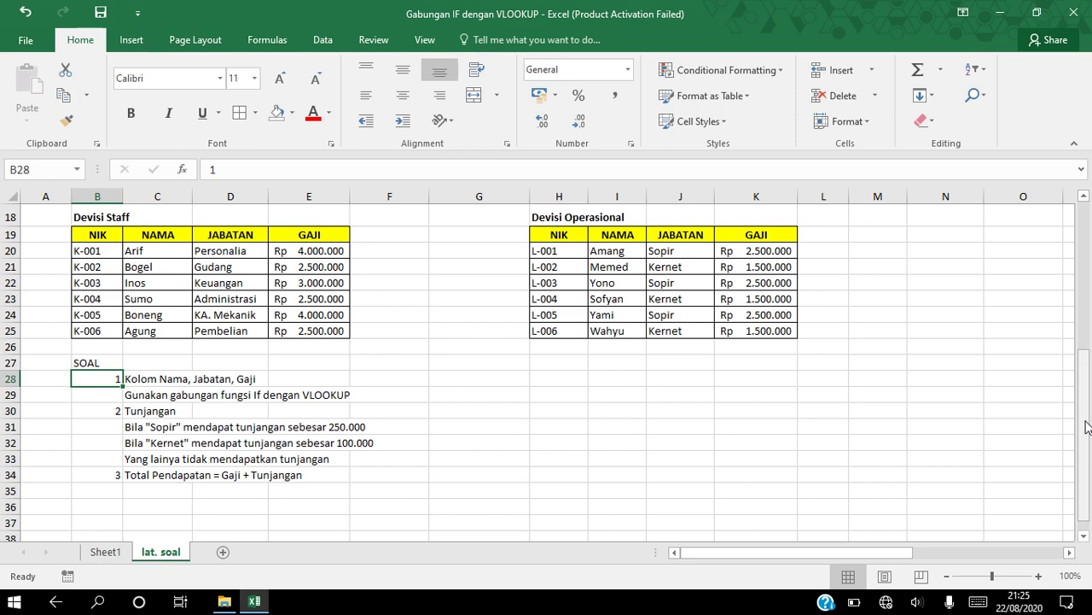
Begin an IF formula in C4 of the NAMA column that tests whether the NIK's first character is L: =IF(LEFT(B4;1)="L";
{"action": "left_click_drag", "start_coordinate": [1087, 427], "coordinate": [1084, 260]}
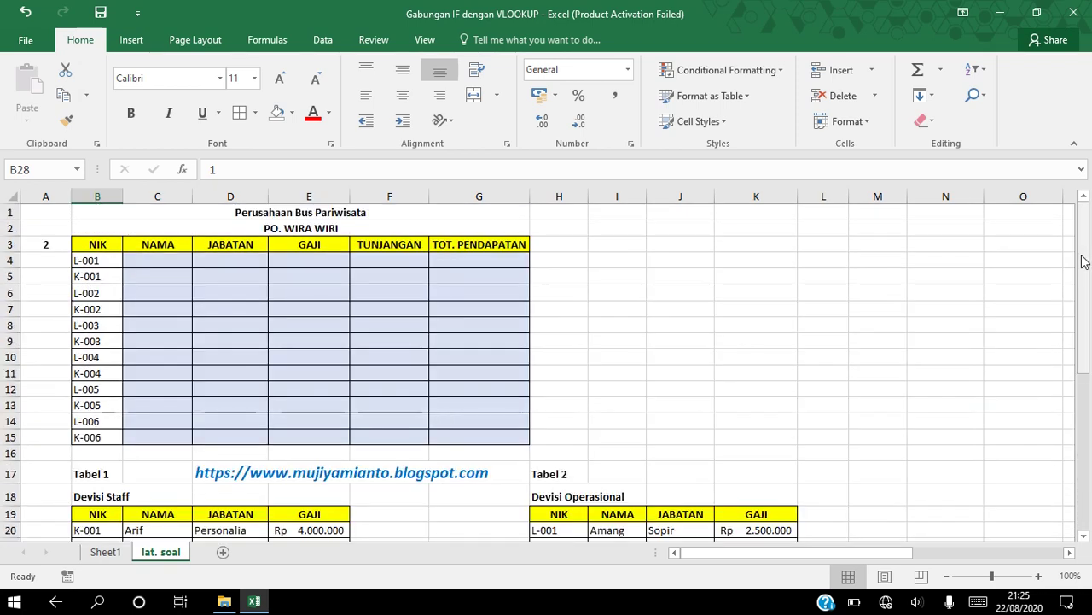
{"action": "left_click", "coordinate": [141, 261]}
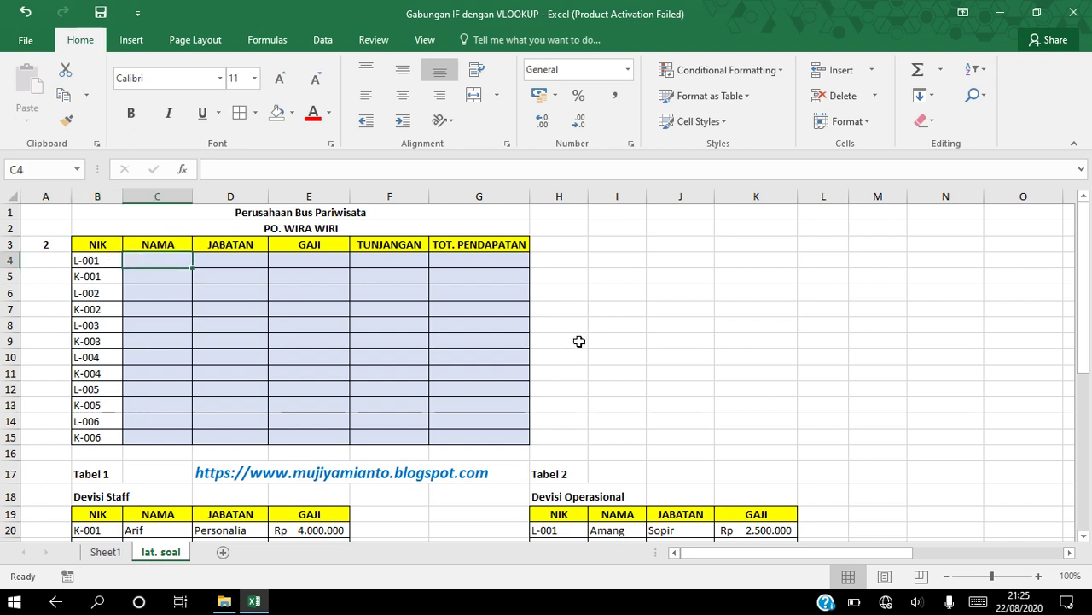
{"action": "type", "text": "="}
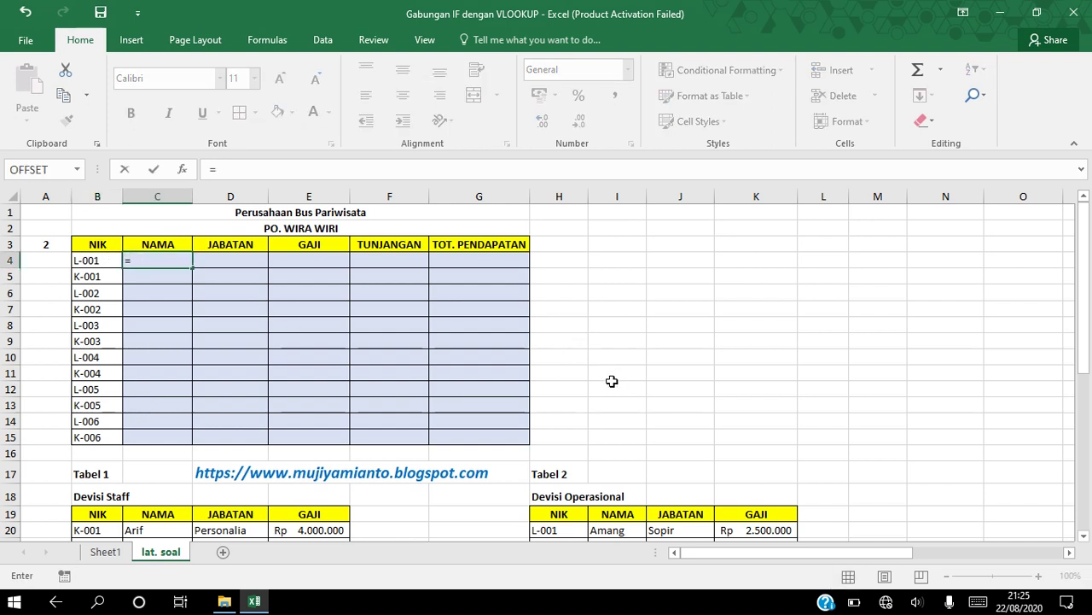
{"action": "type", "text": "IF("}
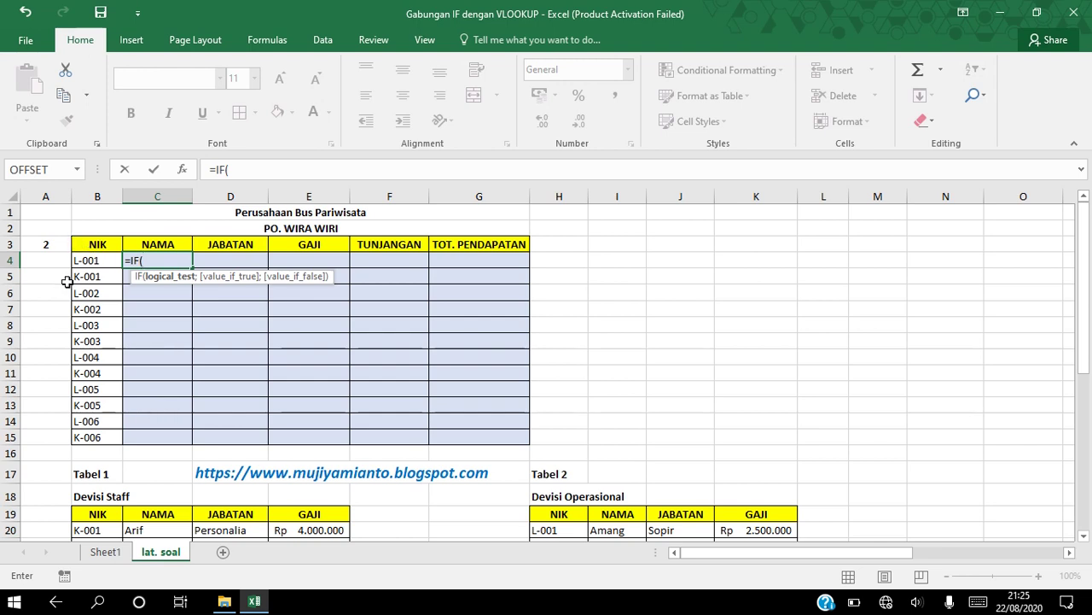
{"action": "type", "text": "LEFT"}
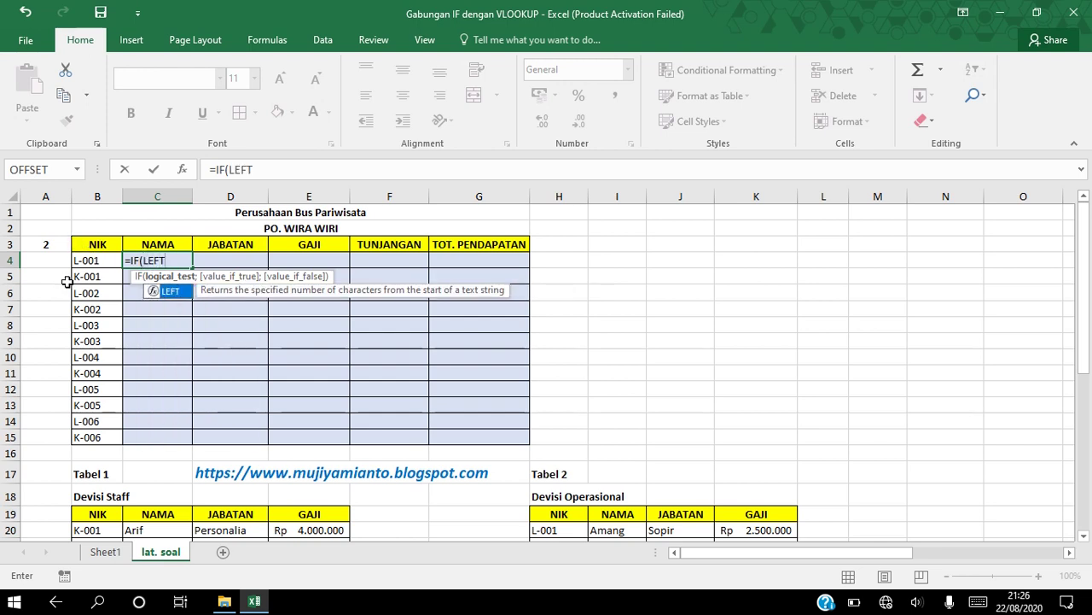
{"action": "type", "text": "("}
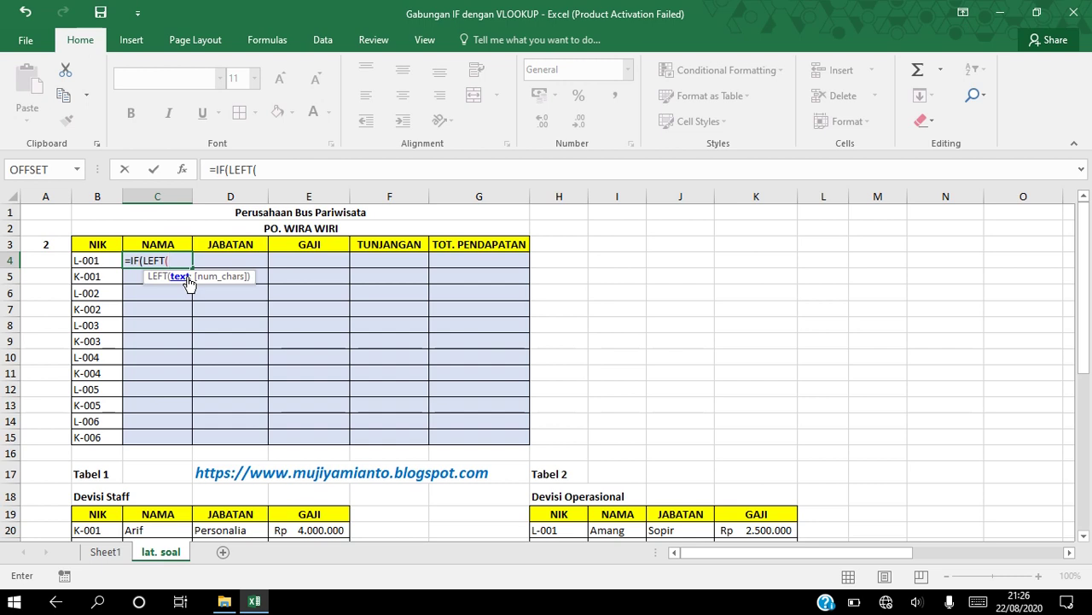
{"action": "left_click", "coordinate": [104, 260]}
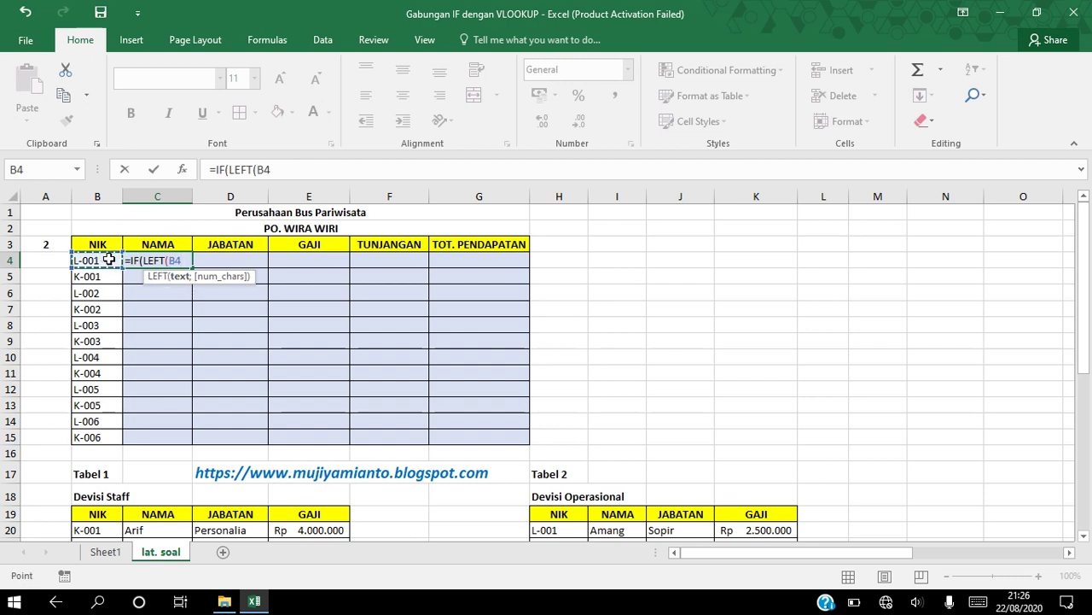
{"action": "type", "text": ";"}
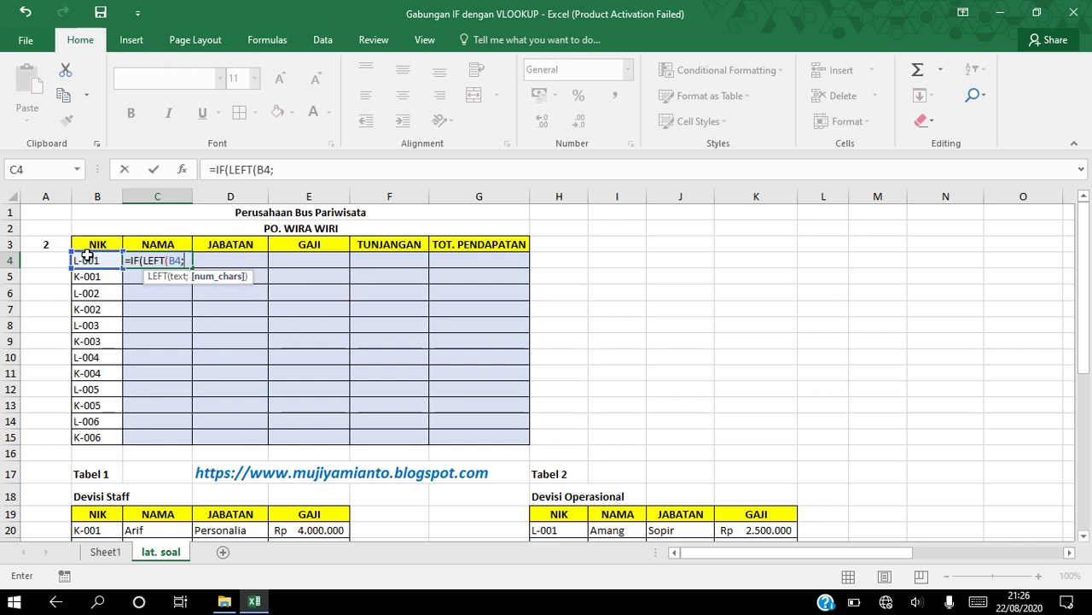
{"action": "type", "text": "1)=\"L"}
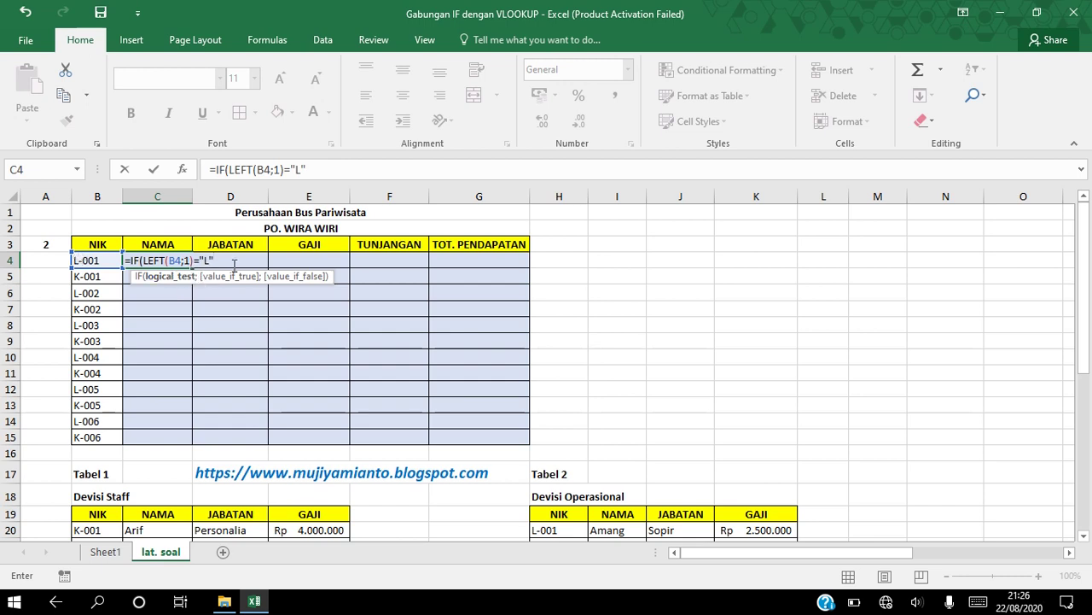
{"action": "type", "text": ";"}
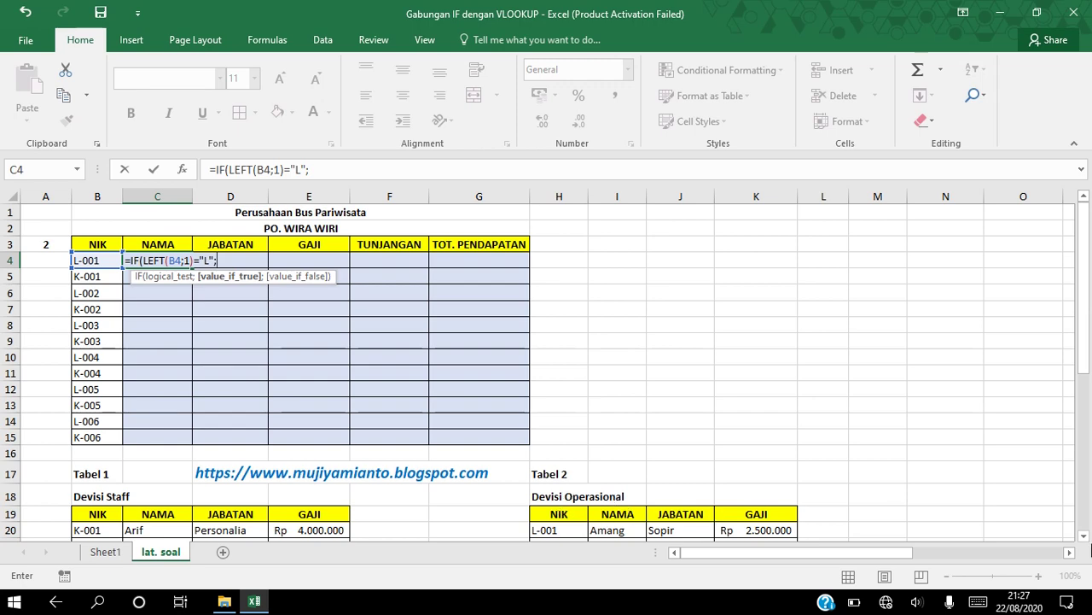
Add the value-if-true argument to the C4 formula, looking up the name in the Devisi Operasional table: VLOOKUP(B4;$H$20:$K$25;2;FALSE);
{"action": "left_click", "coordinate": [1085, 537]}
{"action": "left_click", "coordinate": [1085, 537]}
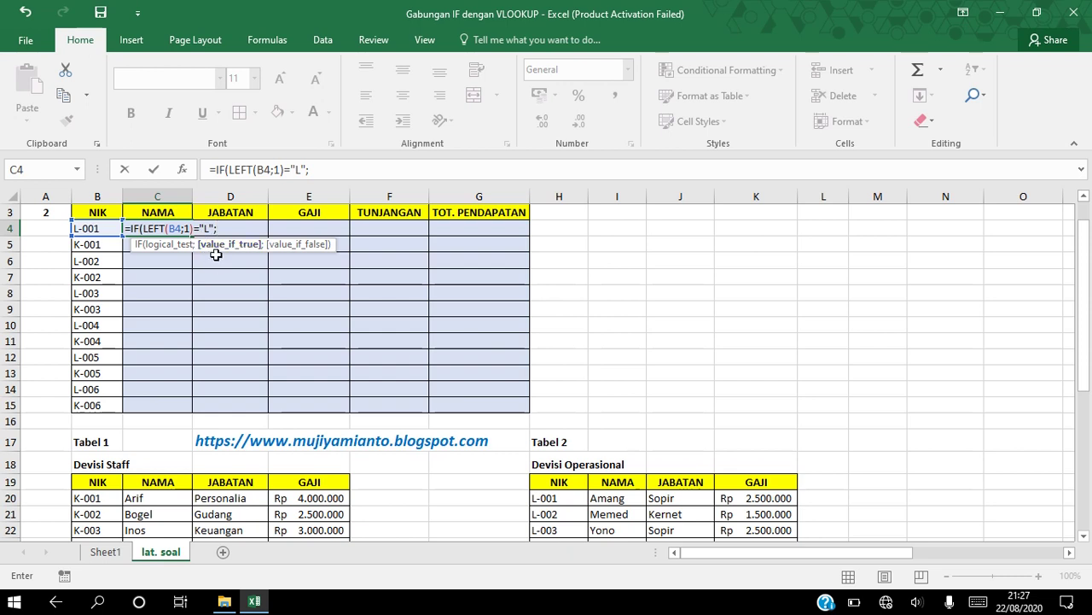
{"action": "type", "text": "V"}
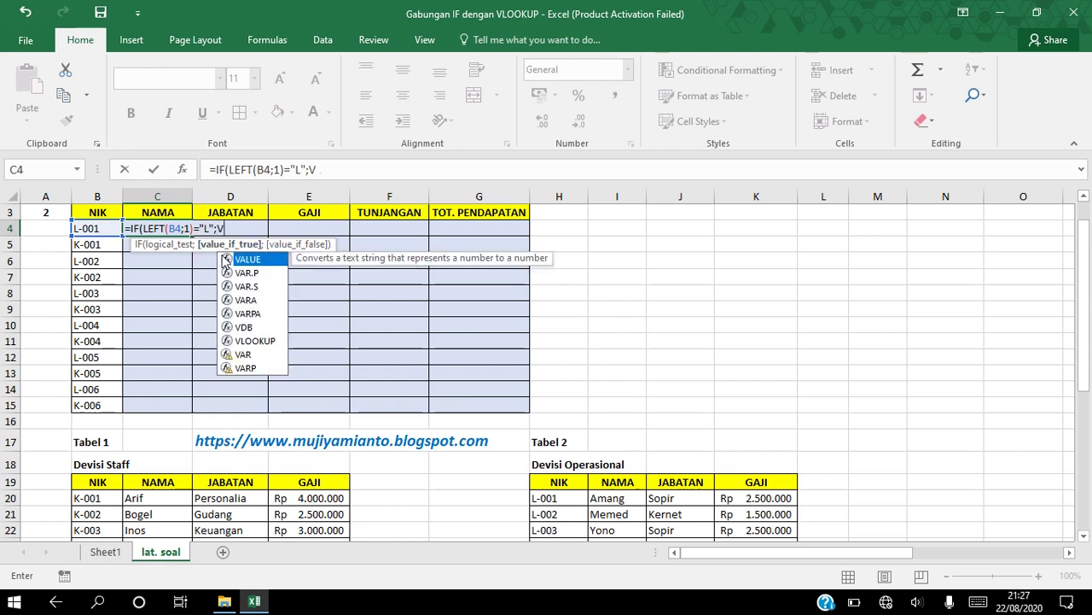
{"action": "type", "text": "LOOKUP("}
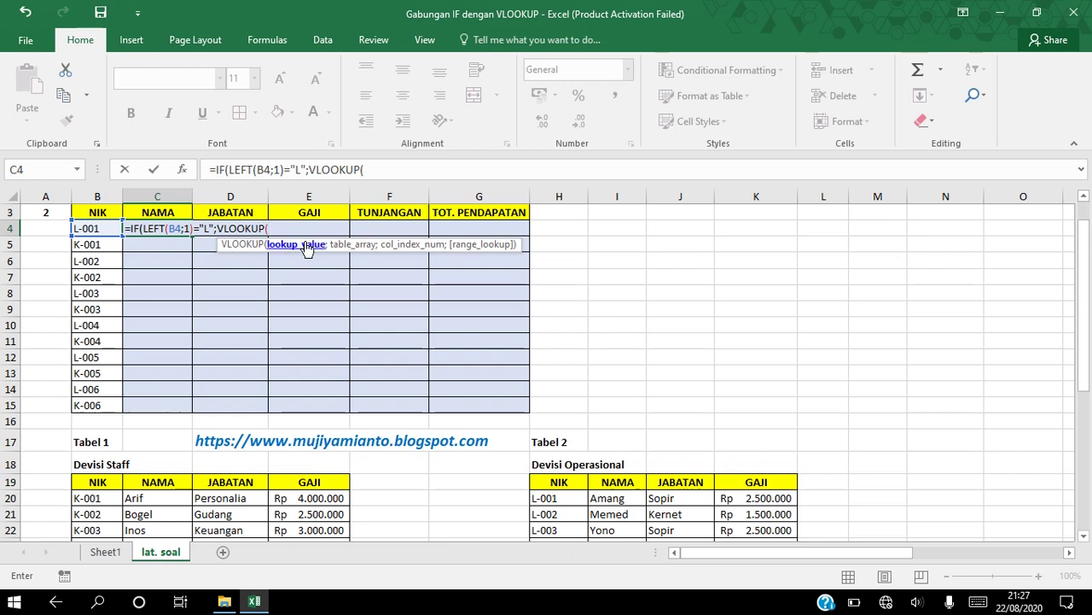
{"action": "left_click", "coordinate": [105, 229]}
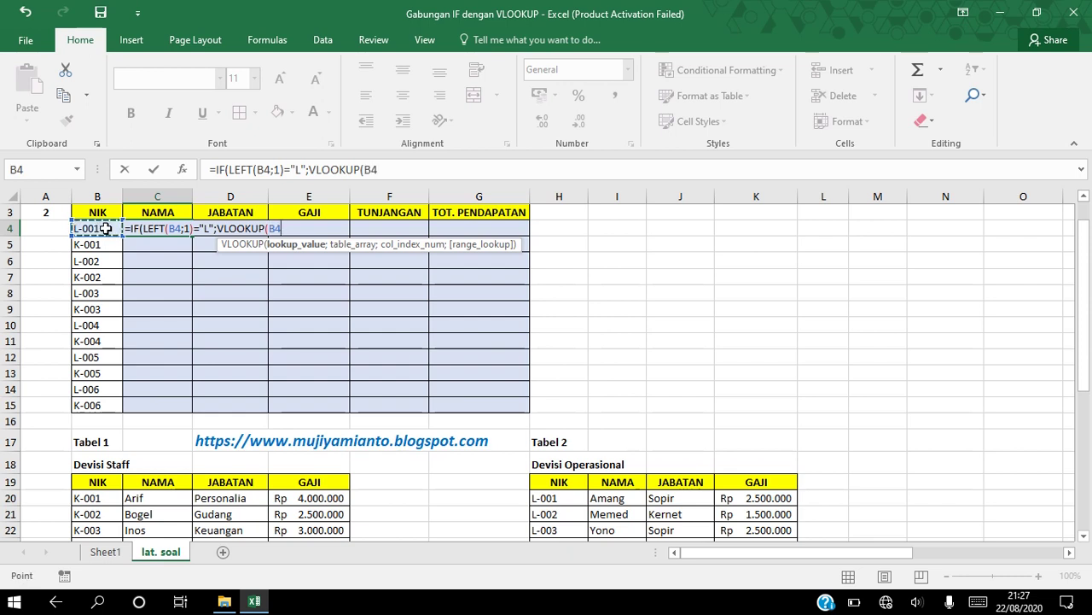
{"action": "type", "text": ";"}
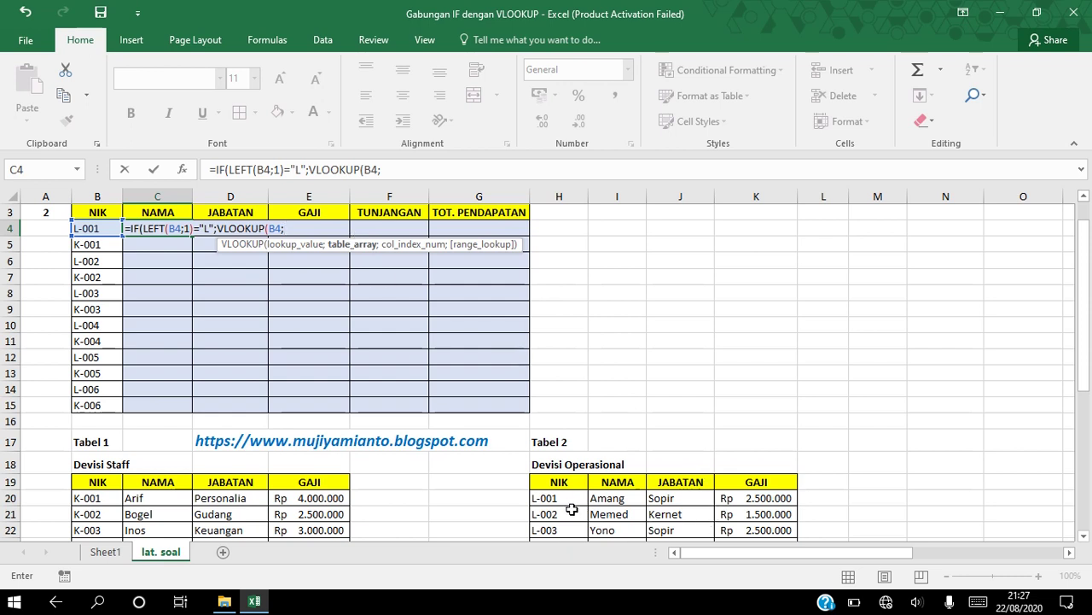
{"action": "left_click_drag", "start_coordinate": [555, 499], "coordinate": [756, 512]}
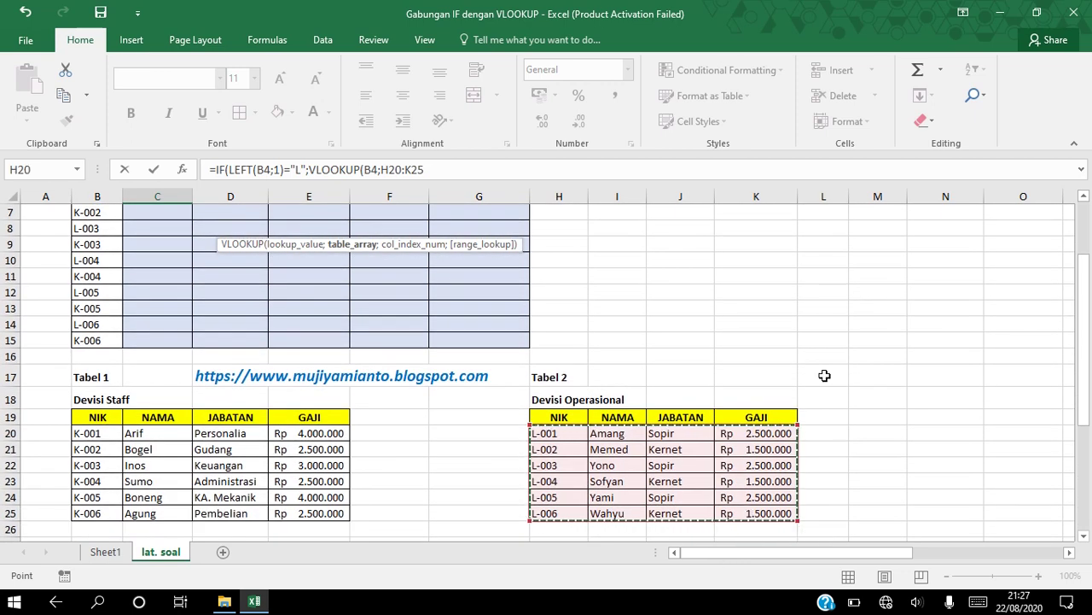
{"action": "key", "text": "F4"}
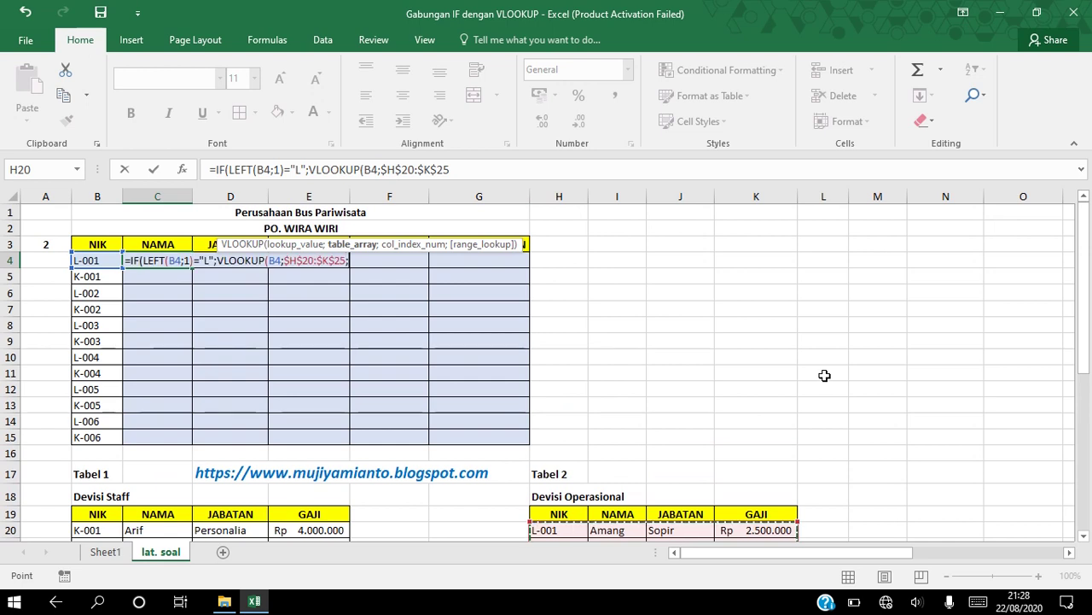
{"action": "type", "text": ";2"}
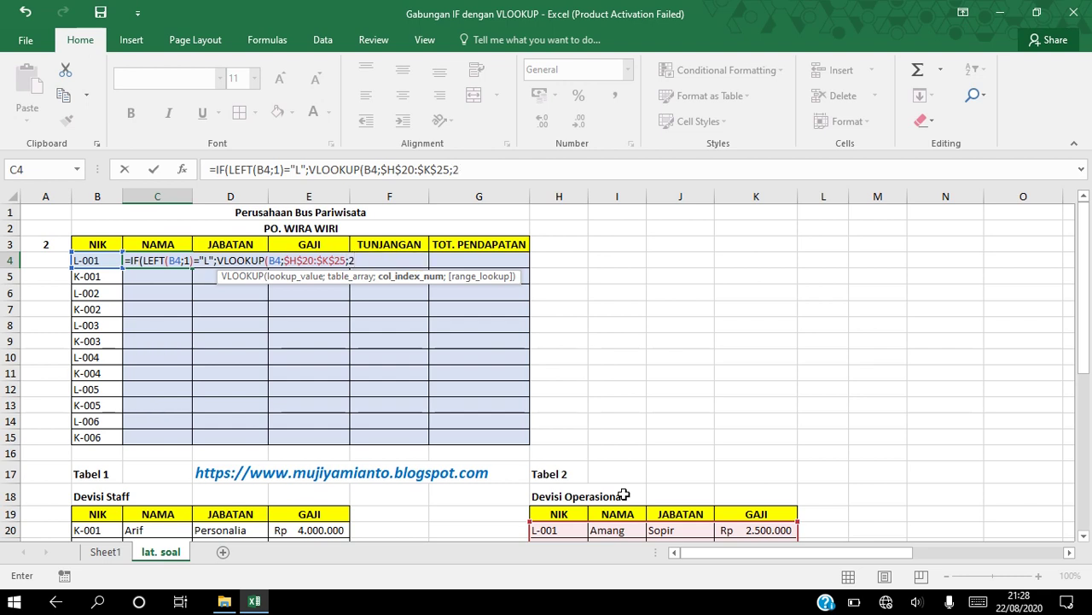
{"action": "type", "text": ";"}
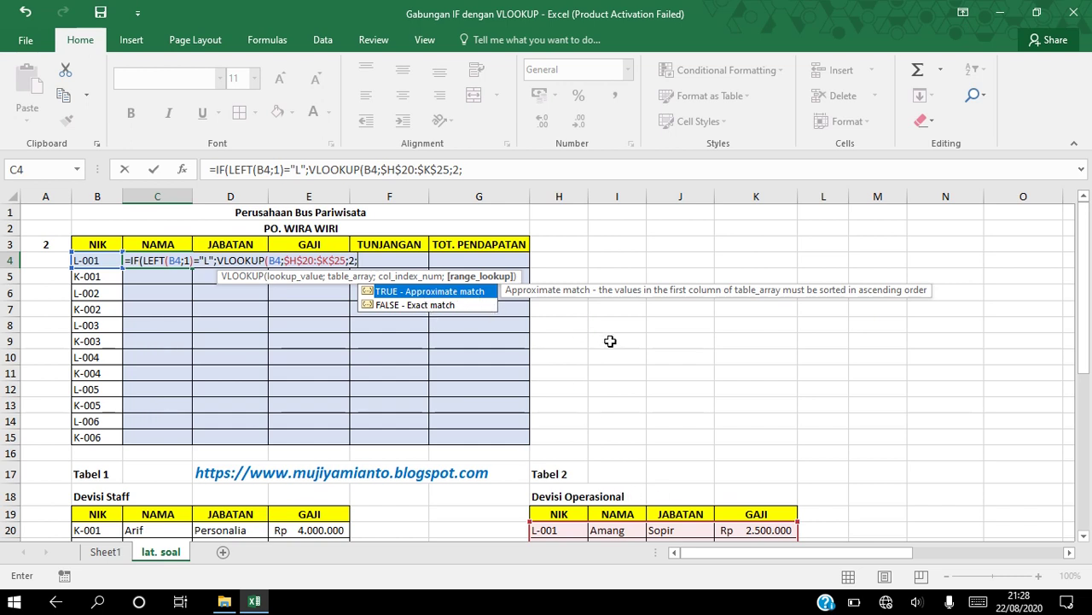
{"action": "type", "text": "FALSE)"}
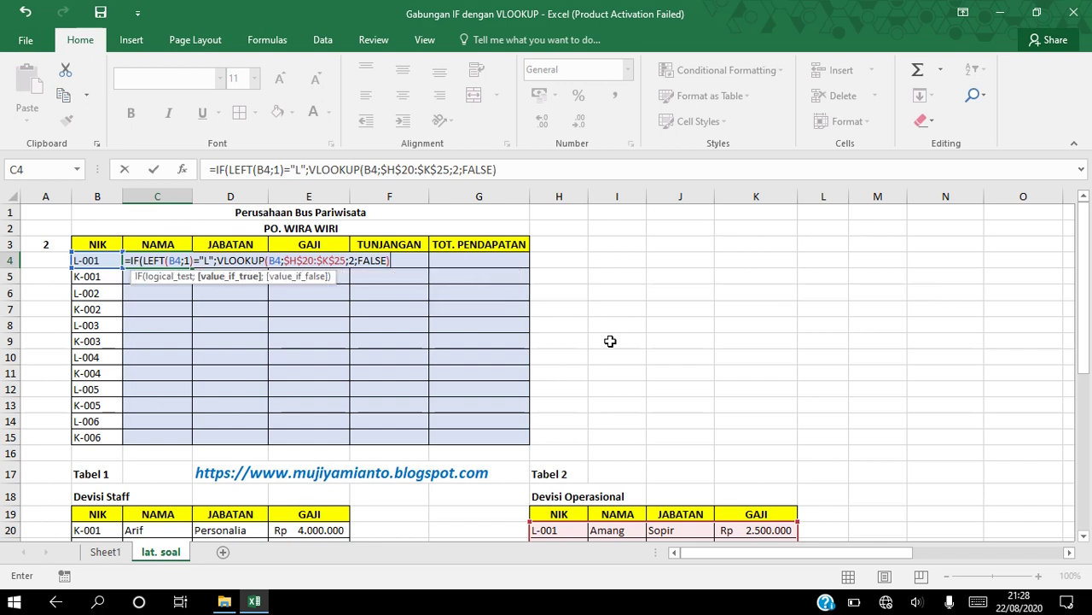
{"action": "type", "text": ";"}
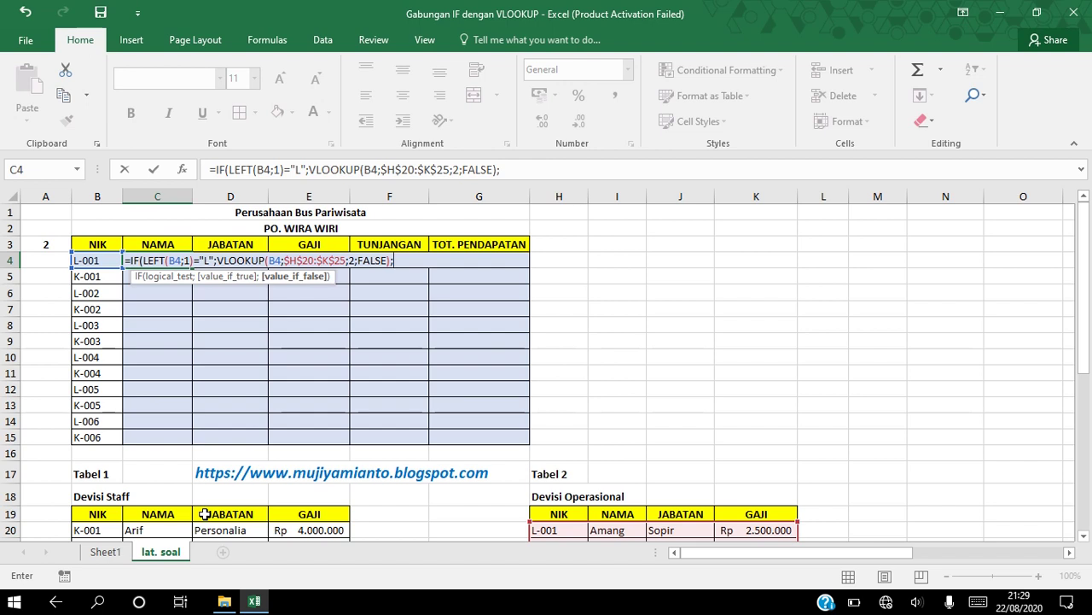
Complete the C4 formula with the value-if-false lookup in the Devisi Staff table, VLOOKUP(B4;$B$20:$E$25;2;FALSE)), and enter it
{"action": "type", "text": "VLOOKUP"}
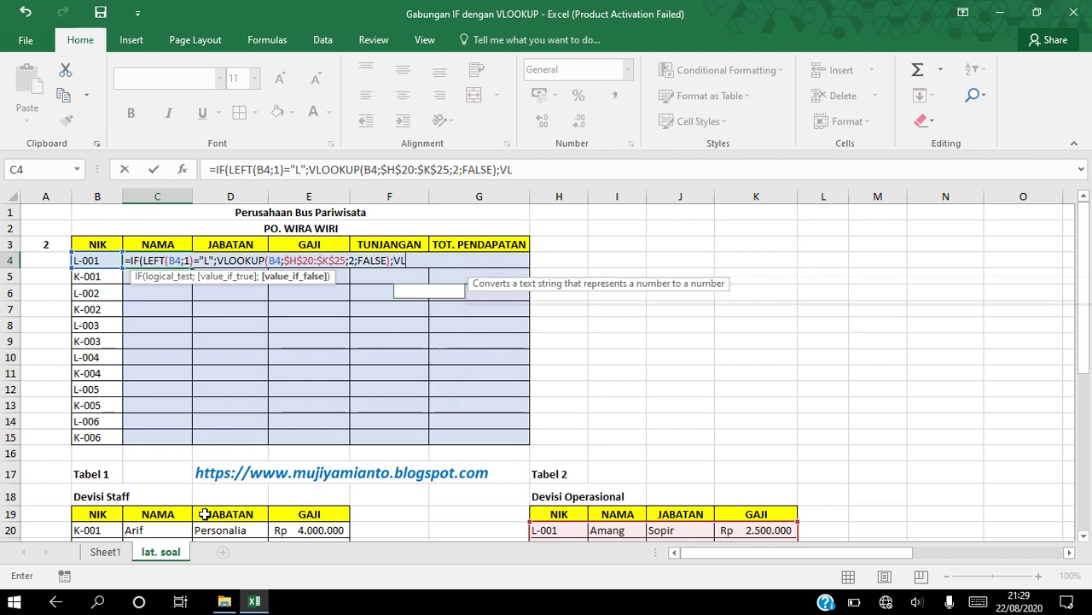
{"action": "type", "text": "("}
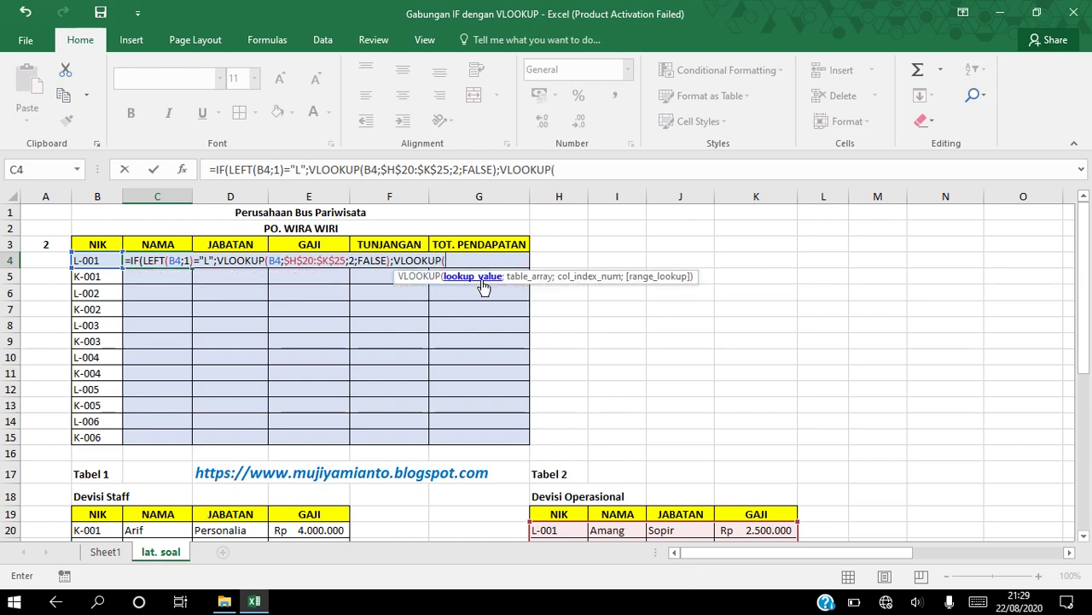
{"action": "left_click", "coordinate": [86, 260]}
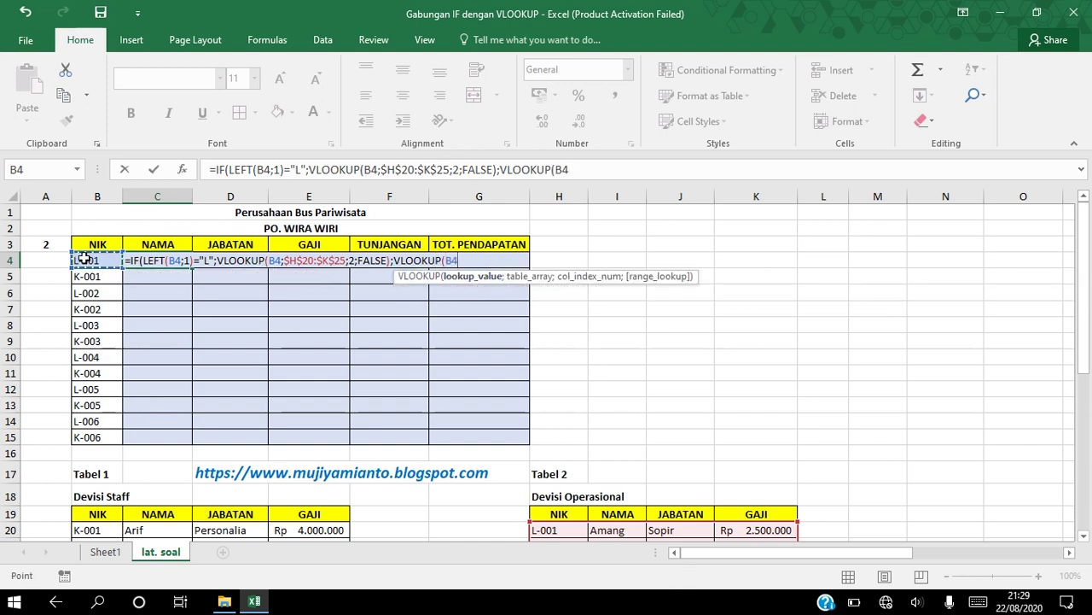
{"action": "type", "text": ";"}
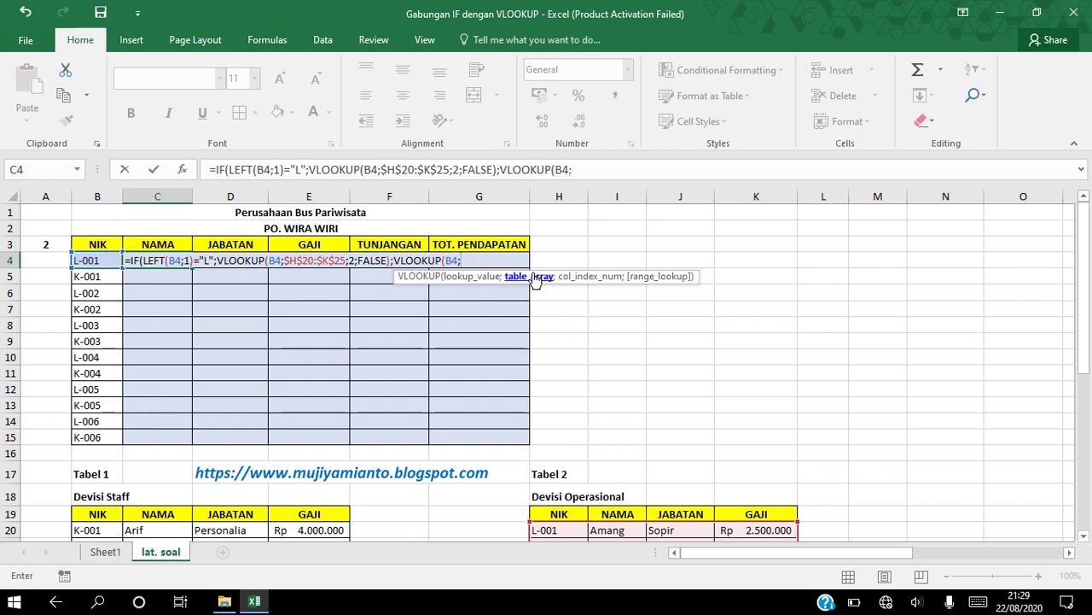
{"action": "left_click_drag", "start_coordinate": [85, 530], "coordinate": [327, 513]}
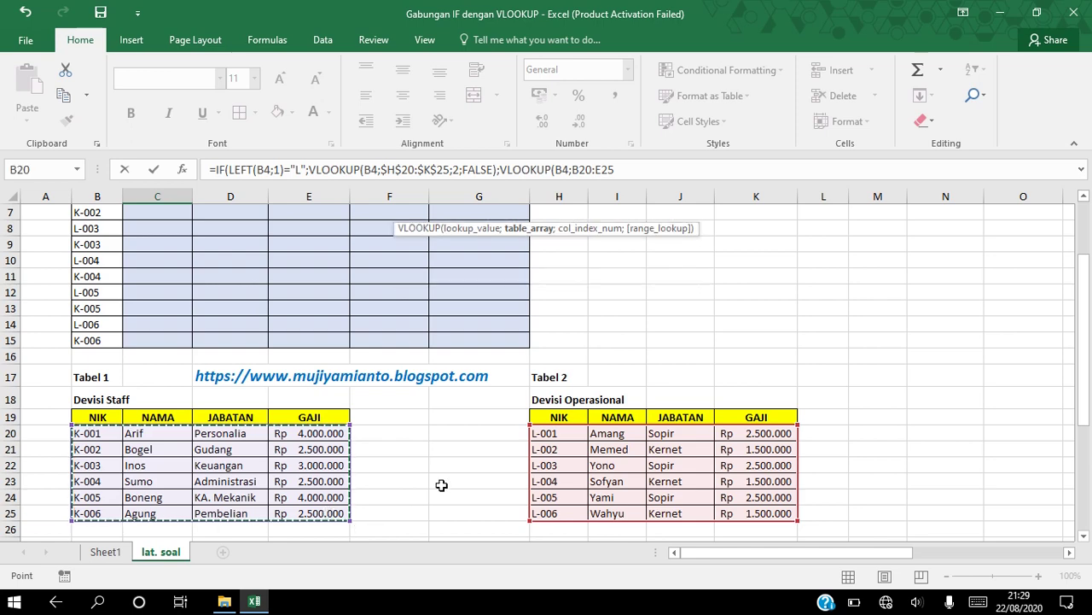
{"action": "key", "text": "F4"}
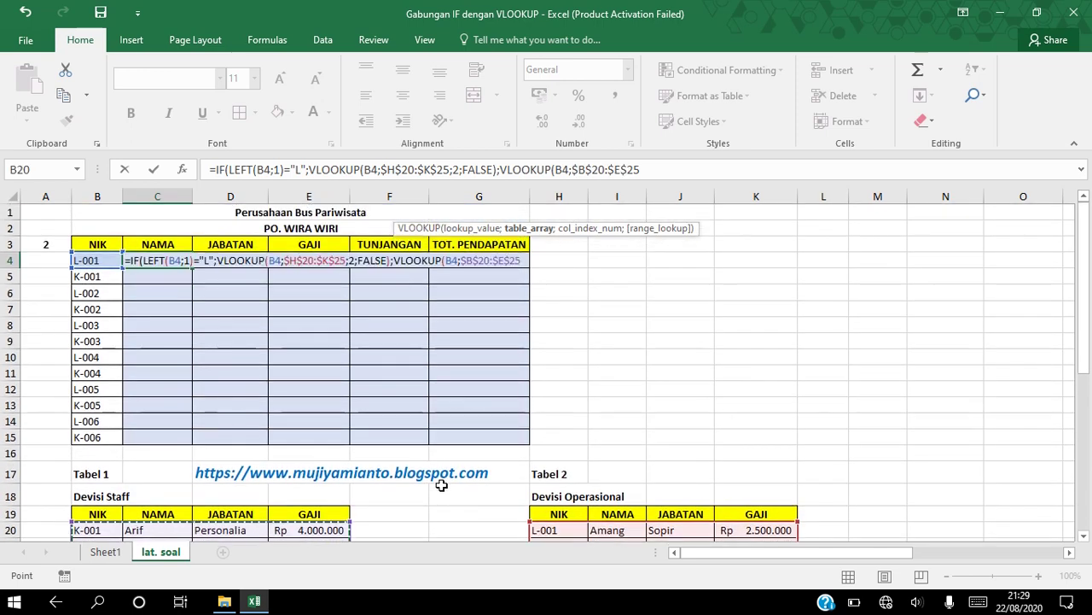
{"action": "type", "text": ";"}
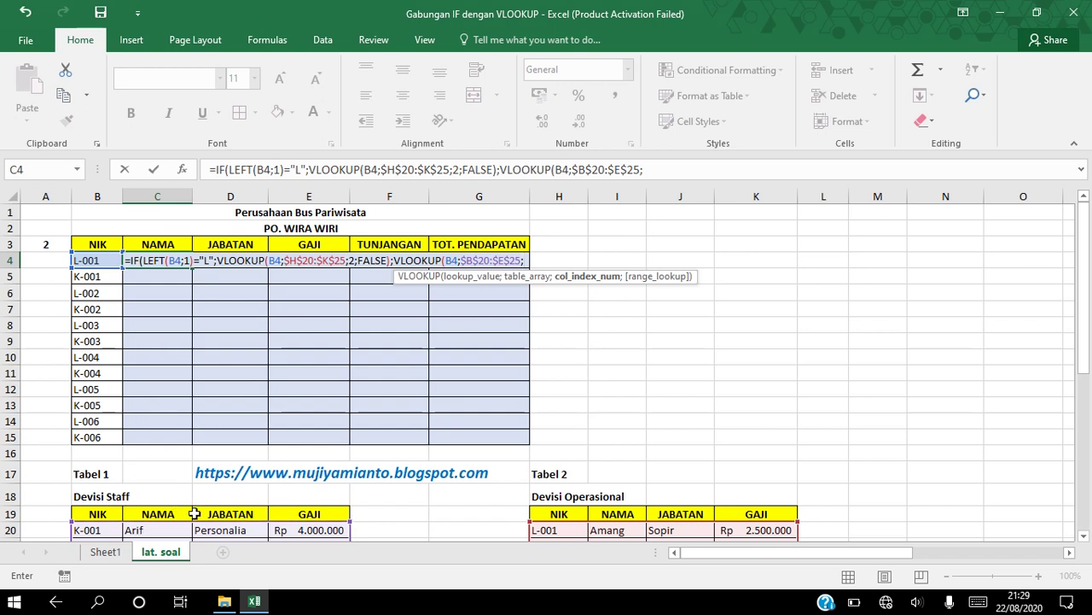
{"action": "type", "text": "2;"}
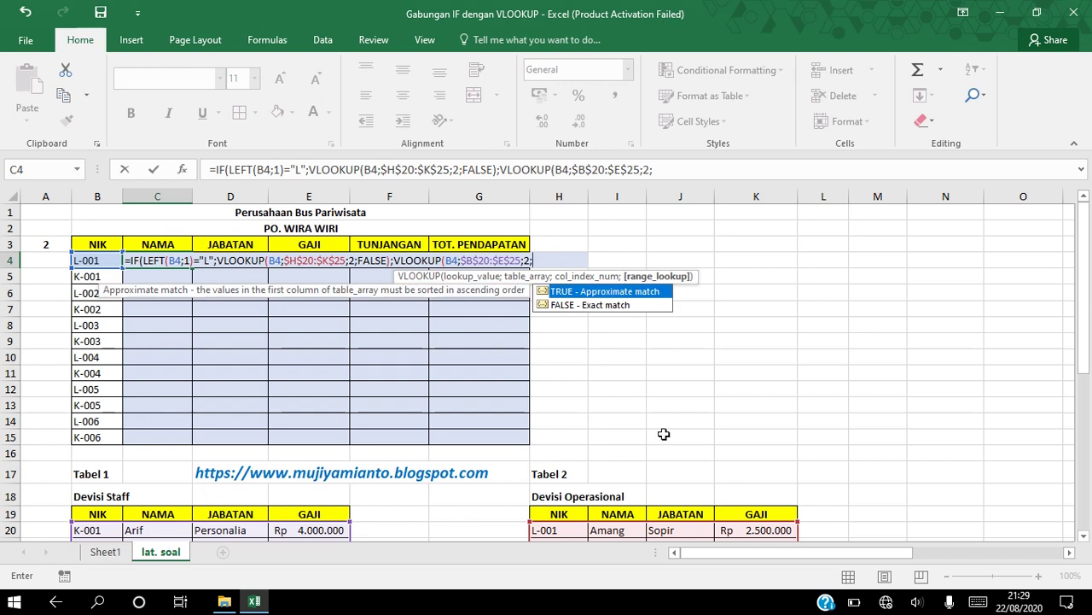
{"action": "type", "text": "FALSE)"}
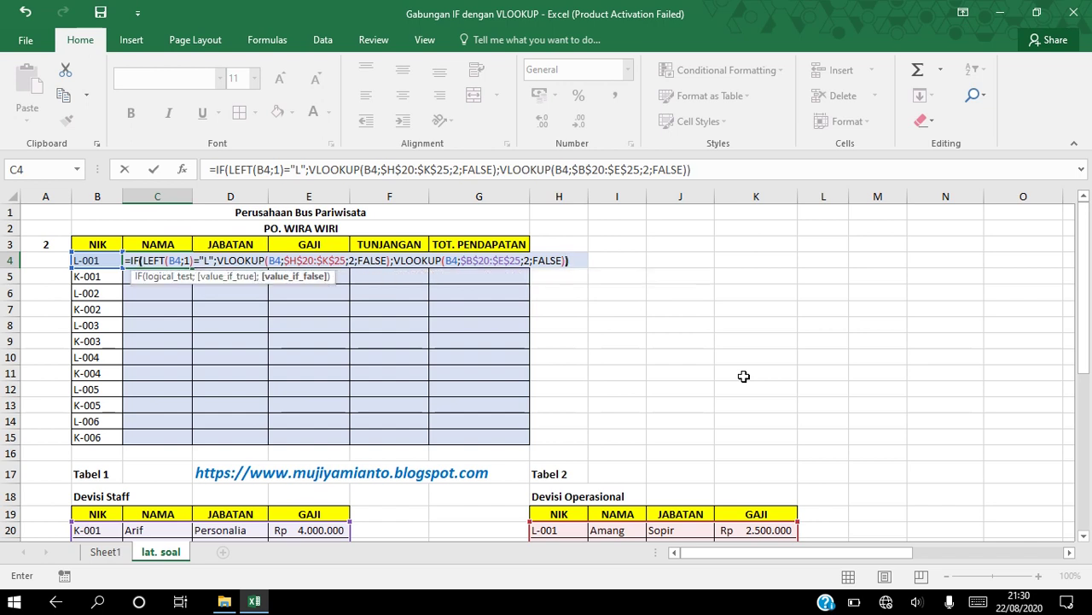
{"action": "key", "text": "Return"}
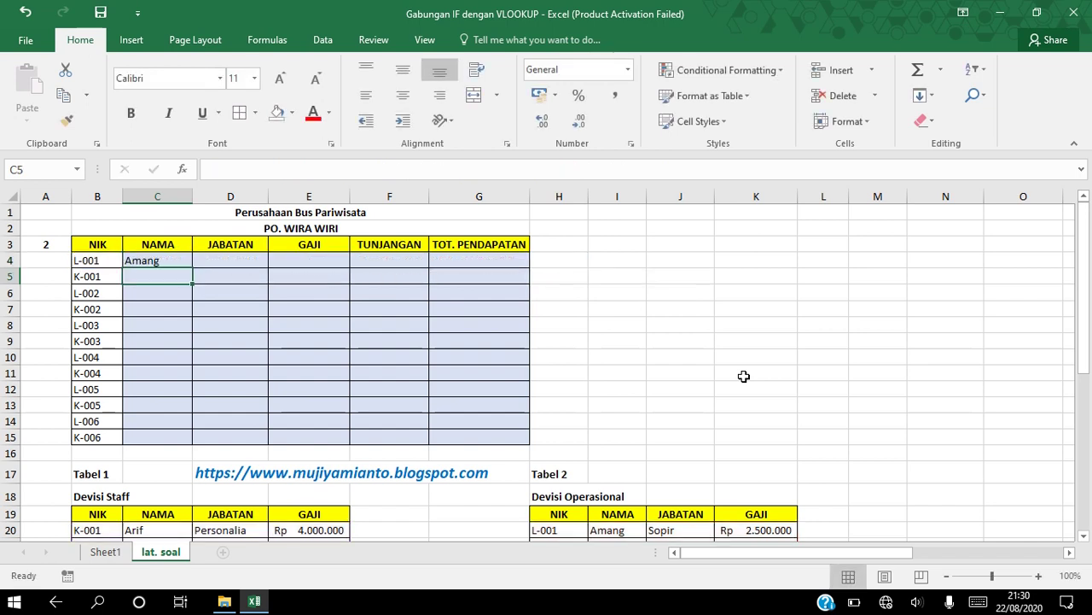
Fill the C4 name formula down through C15 and check the names against the NIK codes in both lookup tables
{"action": "left_click", "coordinate": [184, 262]}
{"action": "left_click_drag", "start_coordinate": [193, 268], "coordinate": [186, 444]}
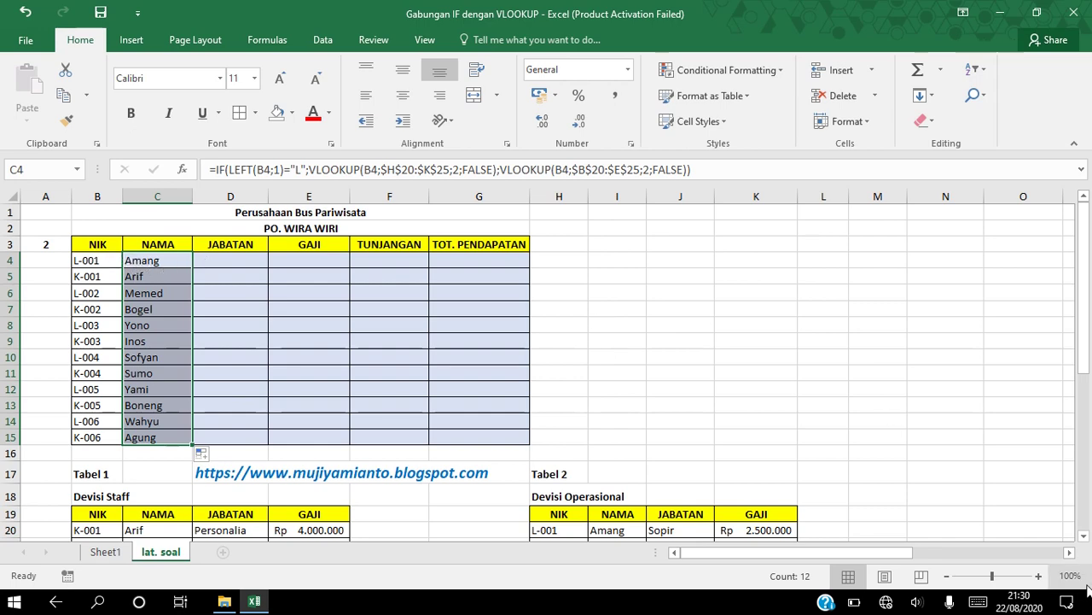
{"action": "scroll", "coordinate": [561, 466], "scroll_direction": "down", "scroll_amount": 2}
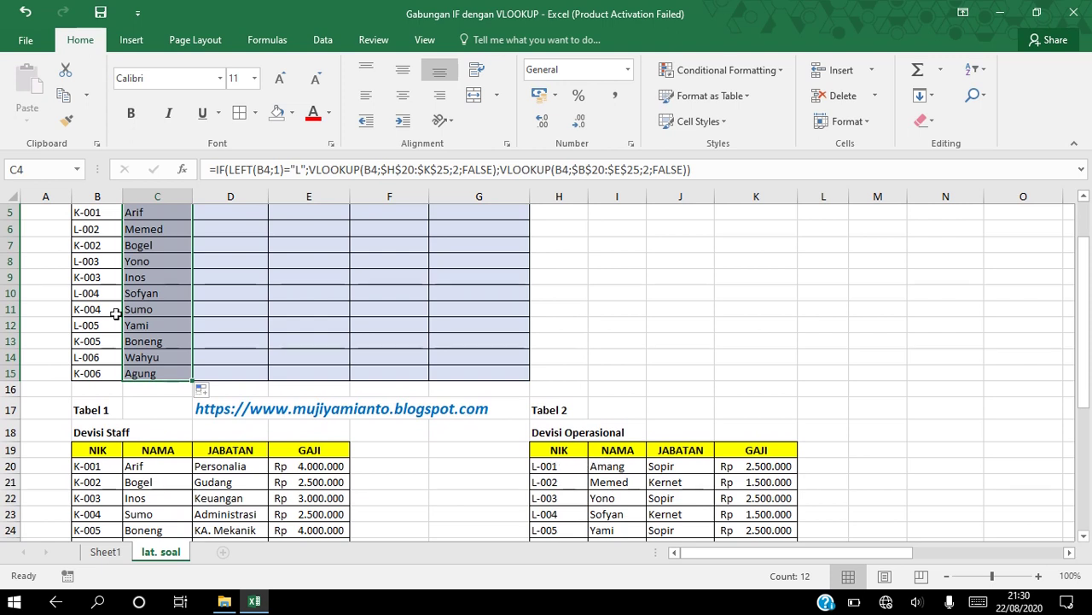
{"action": "left_click", "coordinate": [85, 373]}
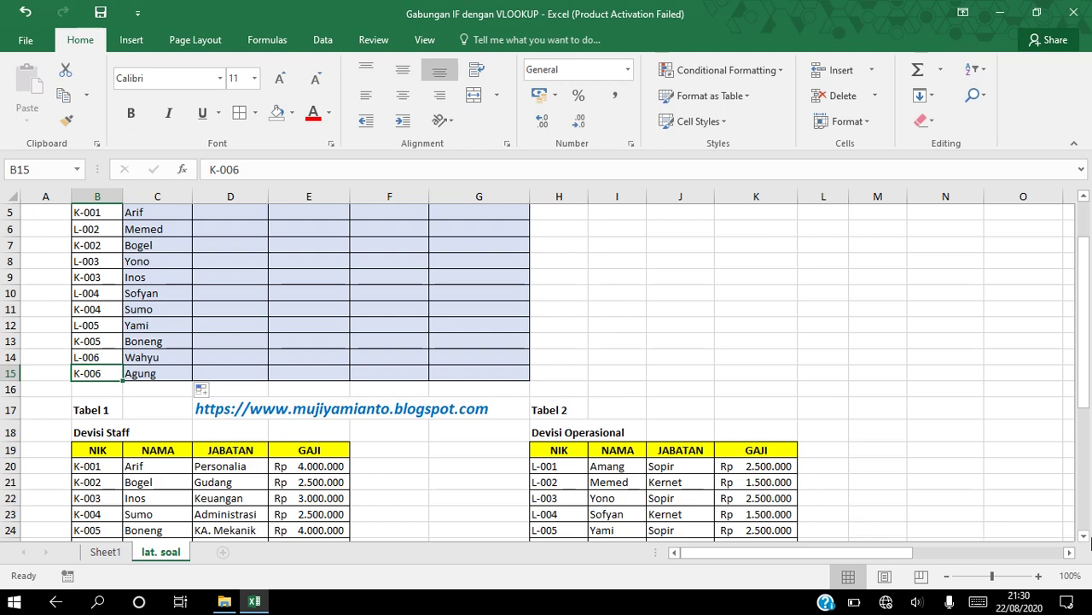
{"action": "left_click", "coordinate": [1086, 536]}
{"action": "left_click", "coordinate": [1086, 536]}
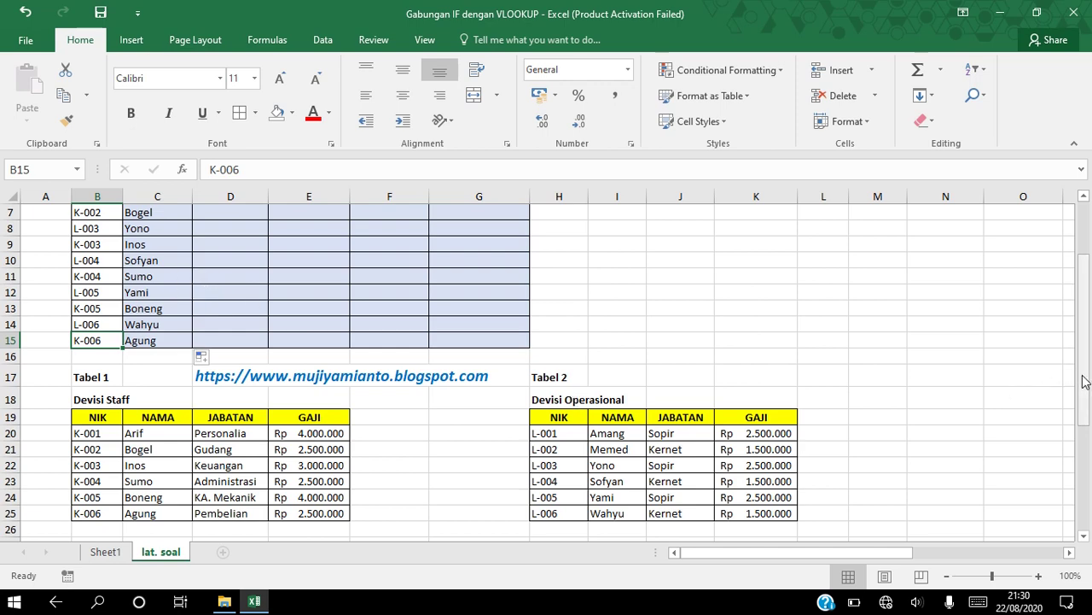
Begin an IF formula in D4 of the JABATAN column that tests whether the NIK's first character is L: =IF(LEFT(B4;1)="L";
{"action": "left_click_drag", "start_coordinate": [1084, 379], "coordinate": [1084, 327]}
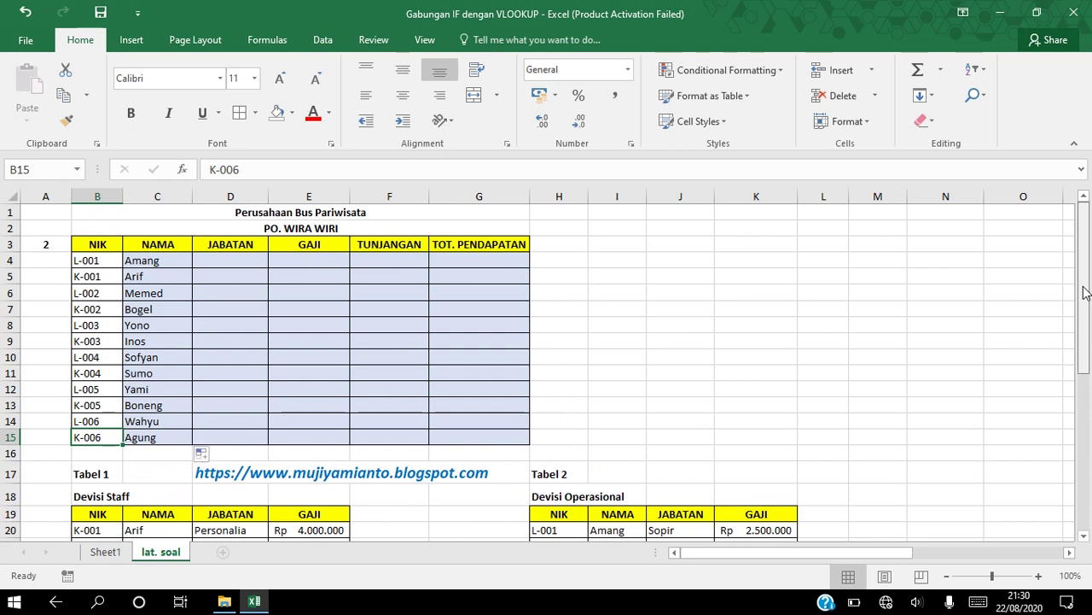
{"action": "left_click", "coordinate": [205, 261]}
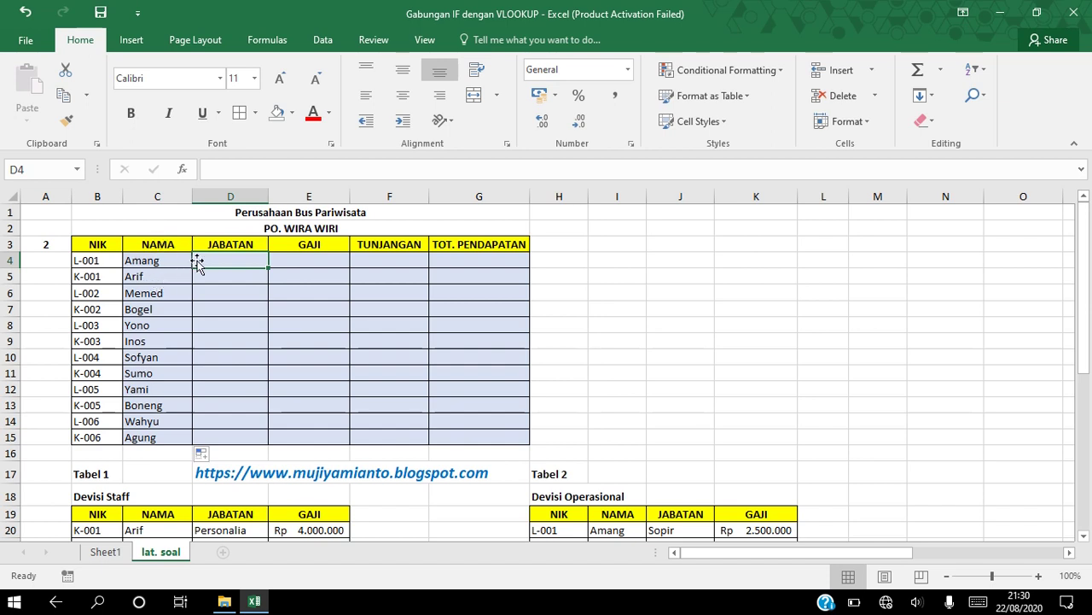
{"action": "type", "text": "=IF"}
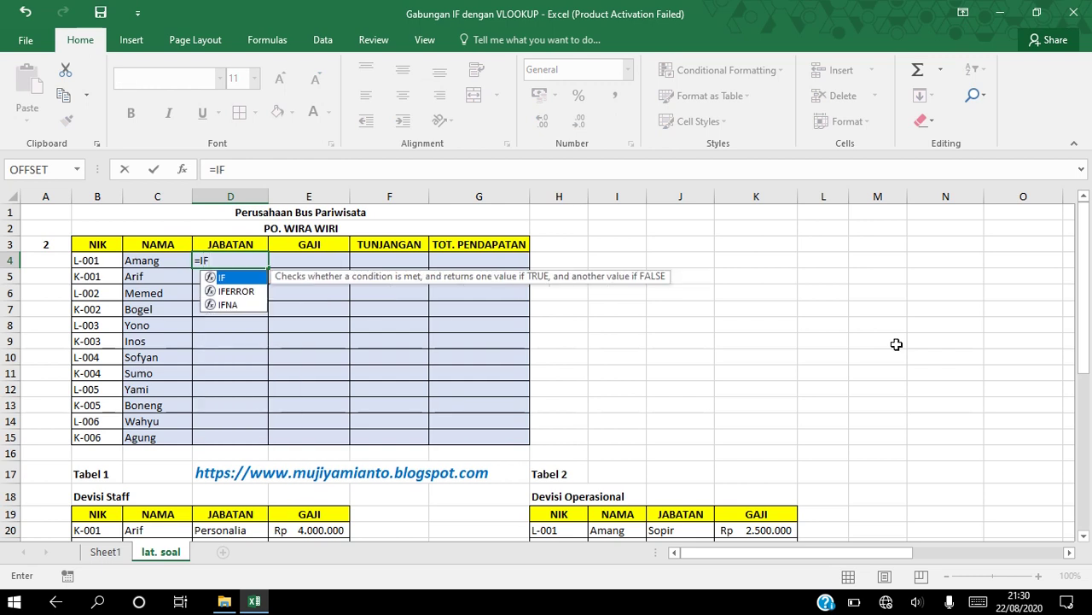
{"action": "type", "text": "("}
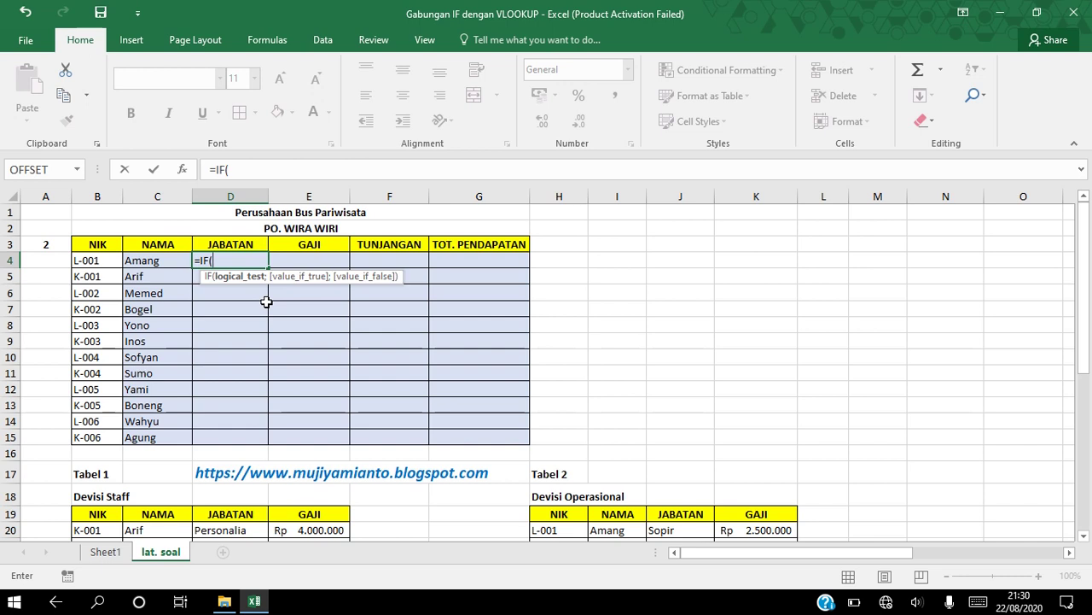
{"action": "type", "text": "LEFT"}
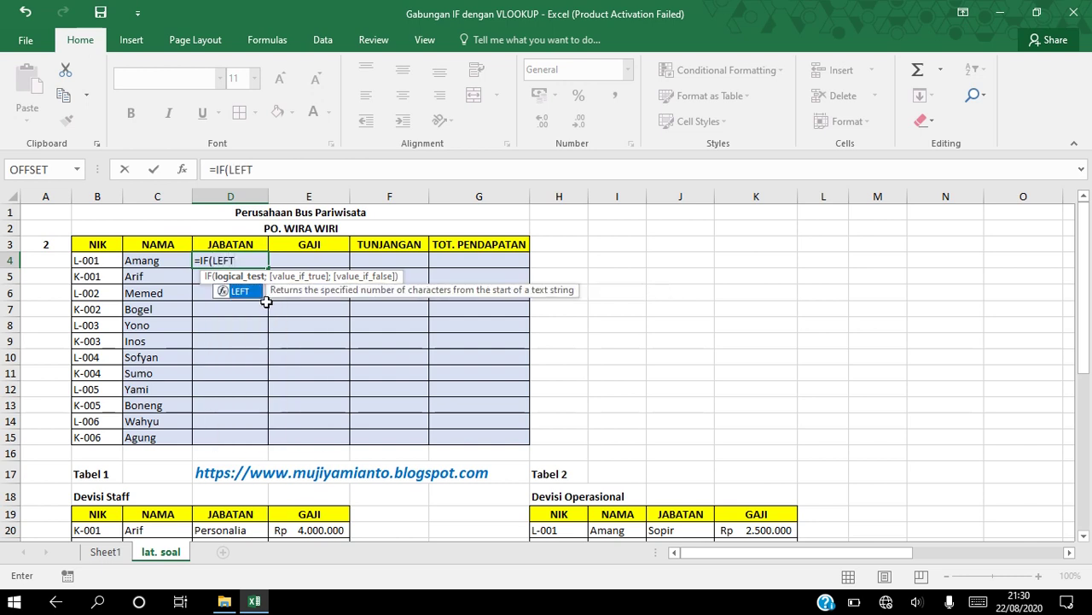
{"action": "type", "text": "("}
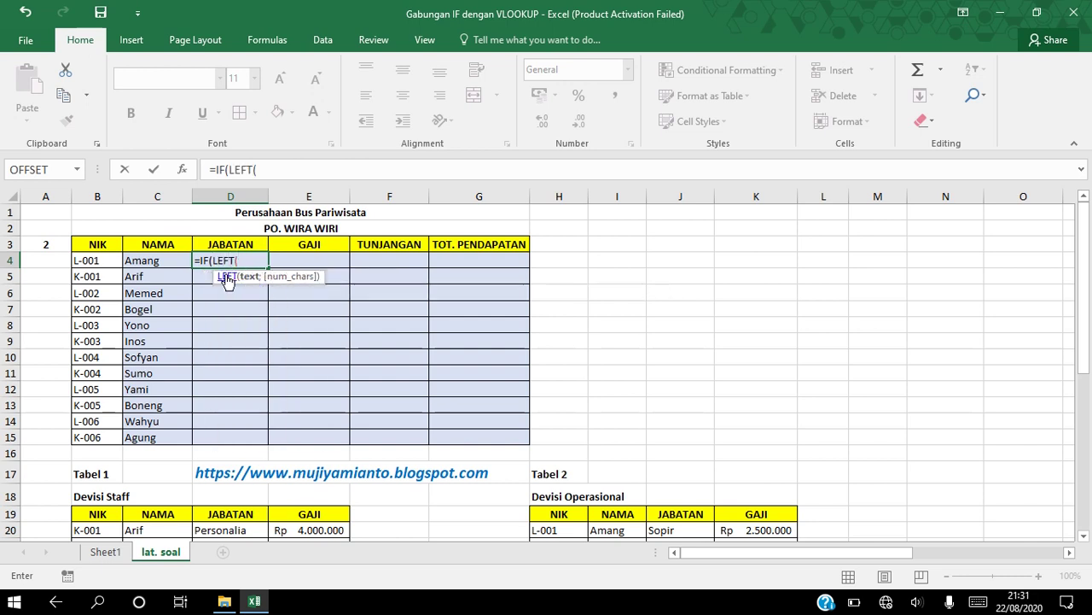
{"action": "left_click", "coordinate": [97, 261]}
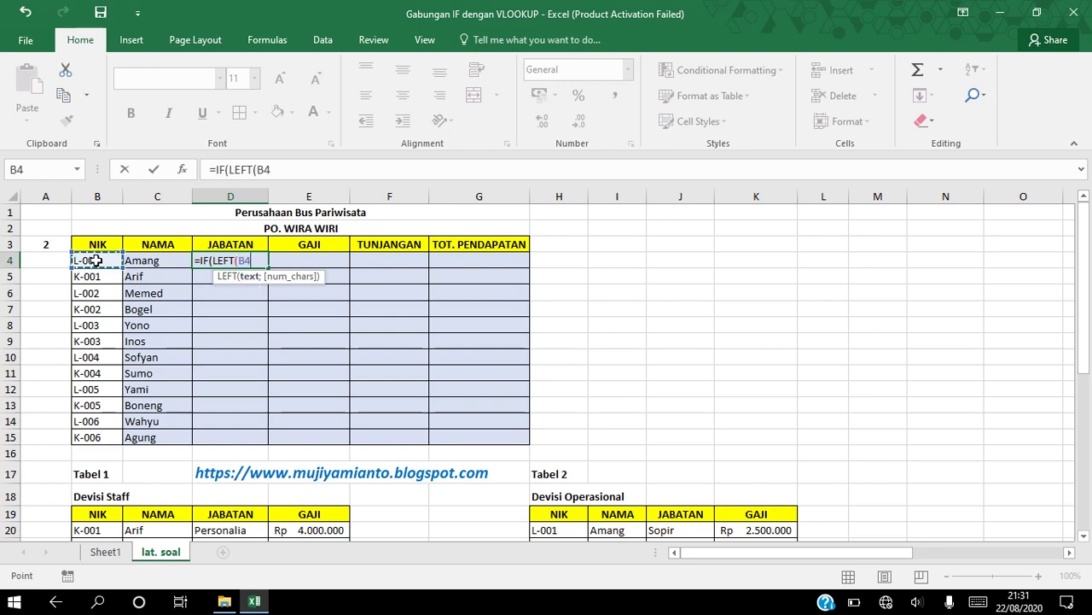
{"action": "type", "text": ";"}
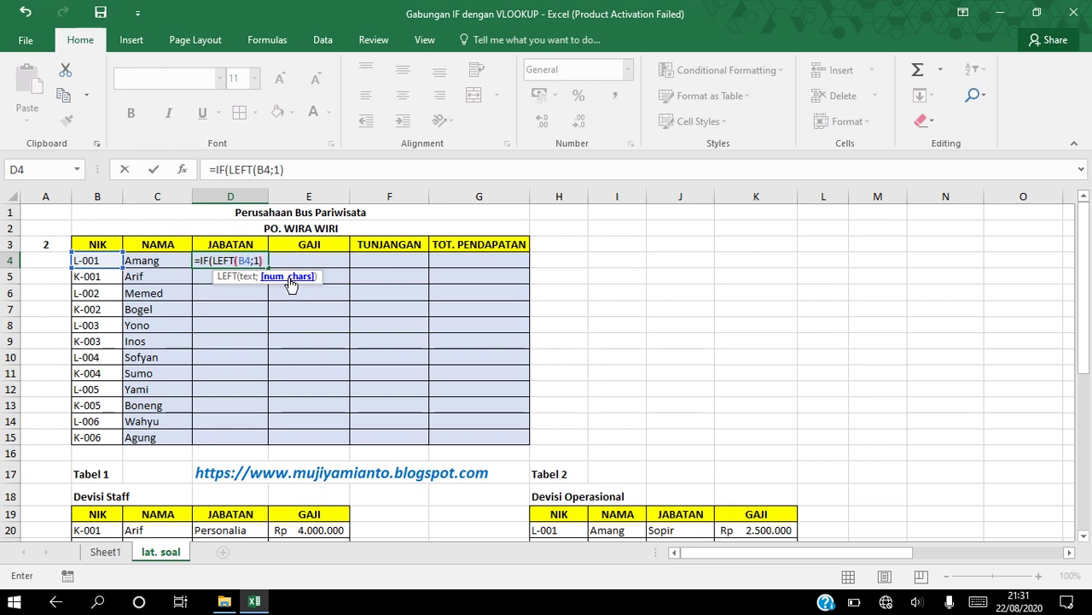
{"action": "type", "text": "1)"}
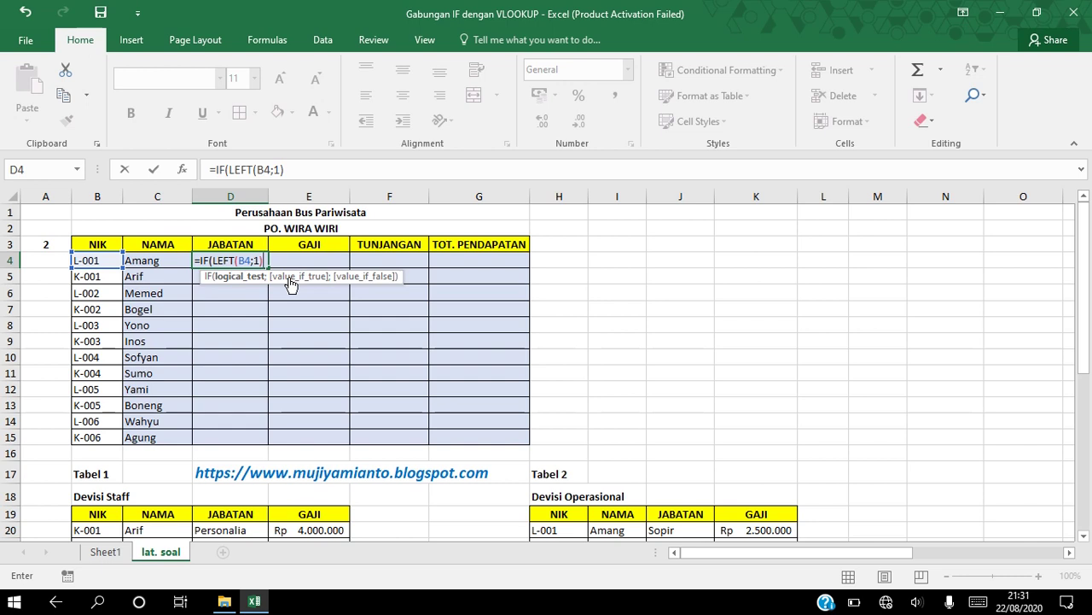
{"action": "type", "text": "=\"L\";"}
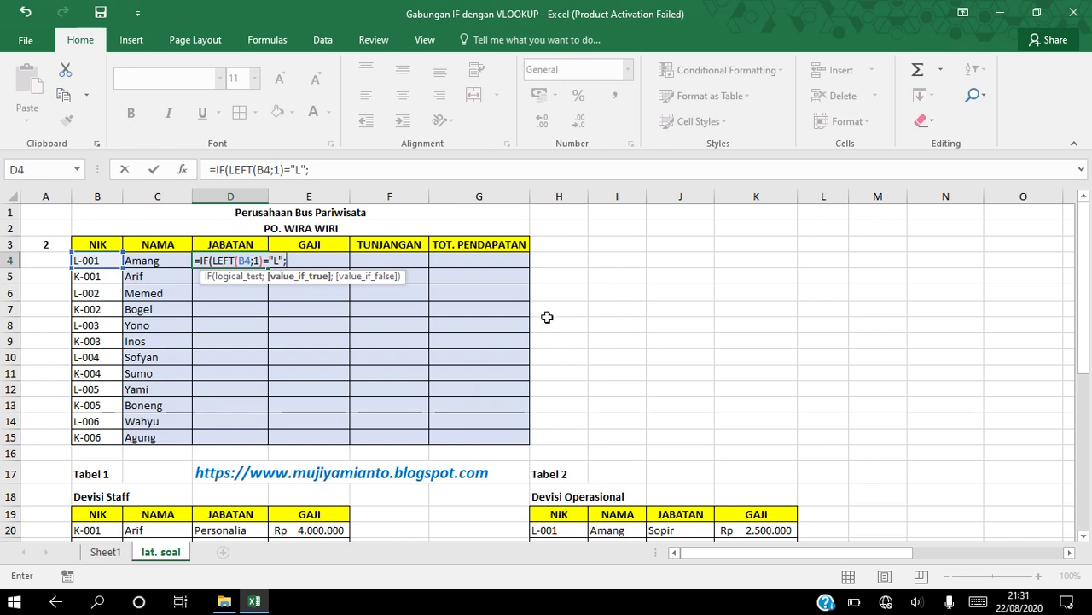
Add the value-if-true argument to the D4 formula, looking up the position in the Devisi Operasional table: VLOOKUP(B4;$H$20:$K$25;3;FALSE);
{"action": "type", "text": "VL"}
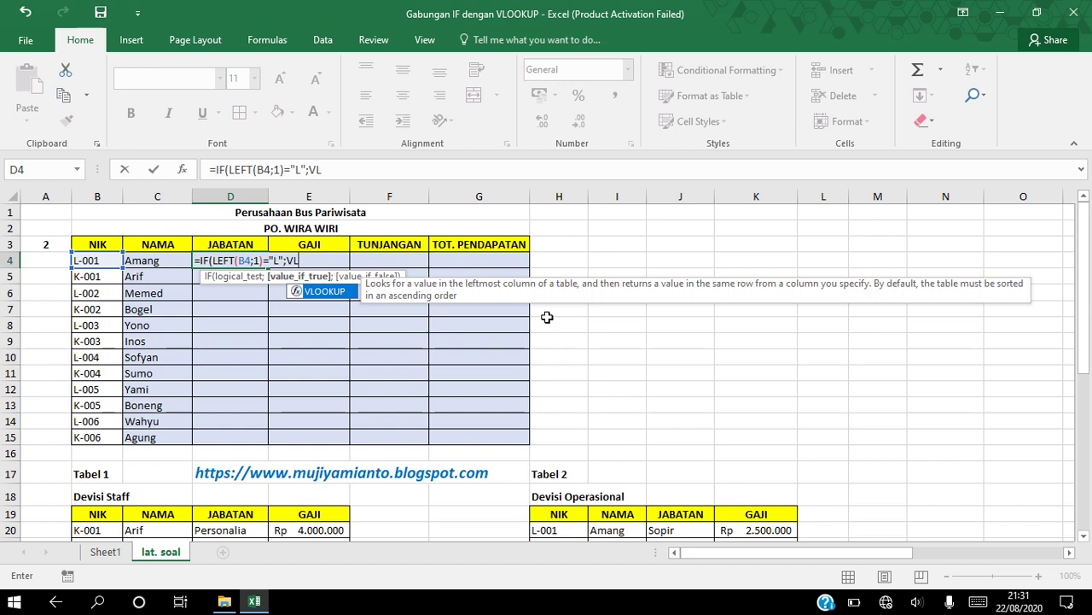
{"action": "type", "text": "OOKUP("}
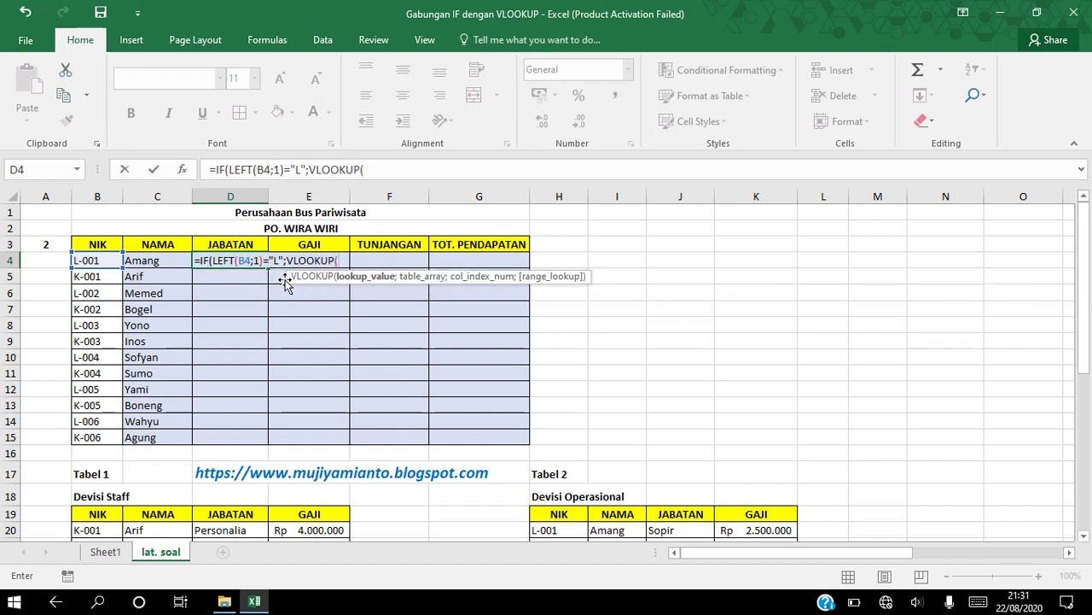
{"action": "left_click", "coordinate": [100, 264]}
{"action": "type", "text": ";"}
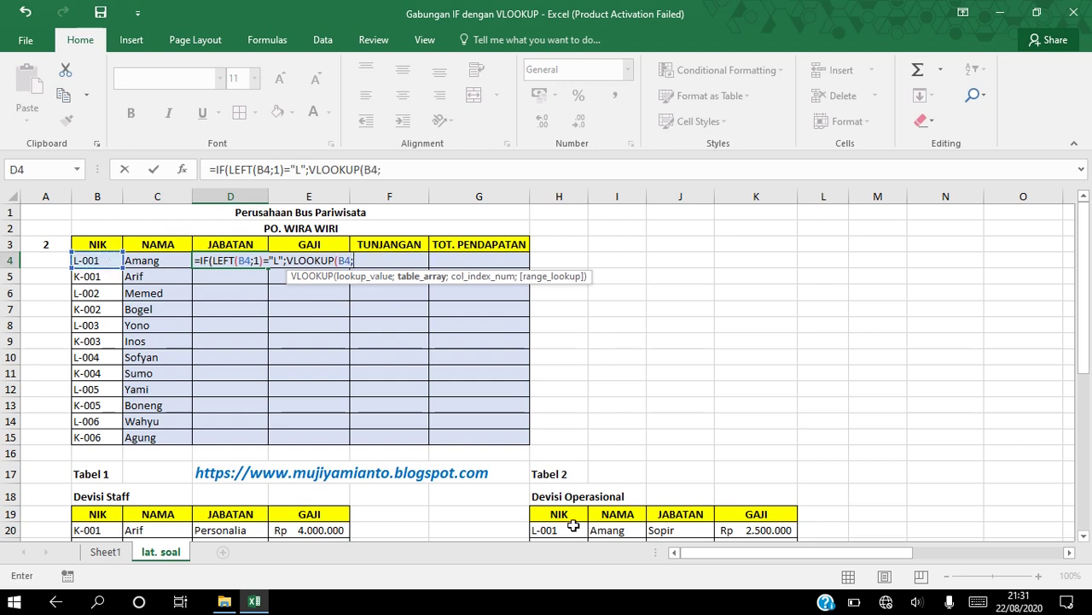
{"action": "left_click_drag", "start_coordinate": [571, 528], "coordinate": [756, 508]}
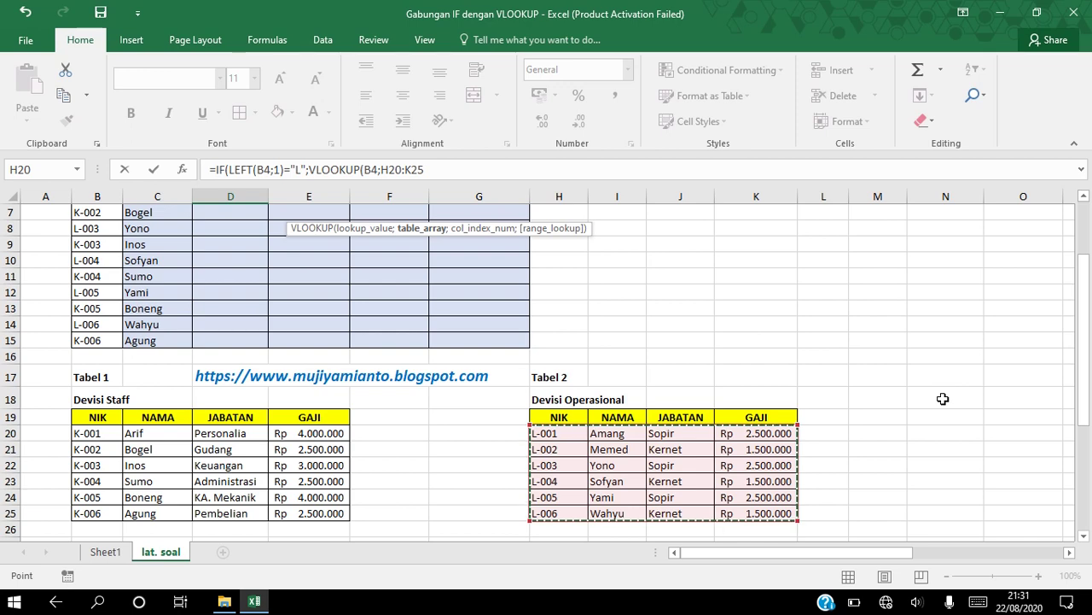
{"action": "key", "text": "F4"}
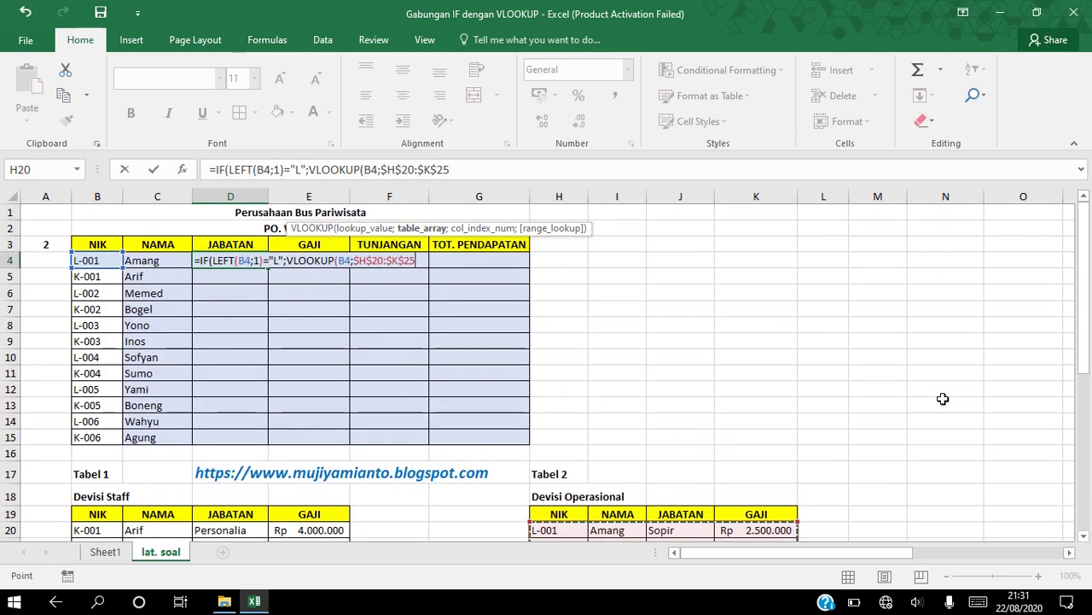
{"action": "type", "text": ";3"}
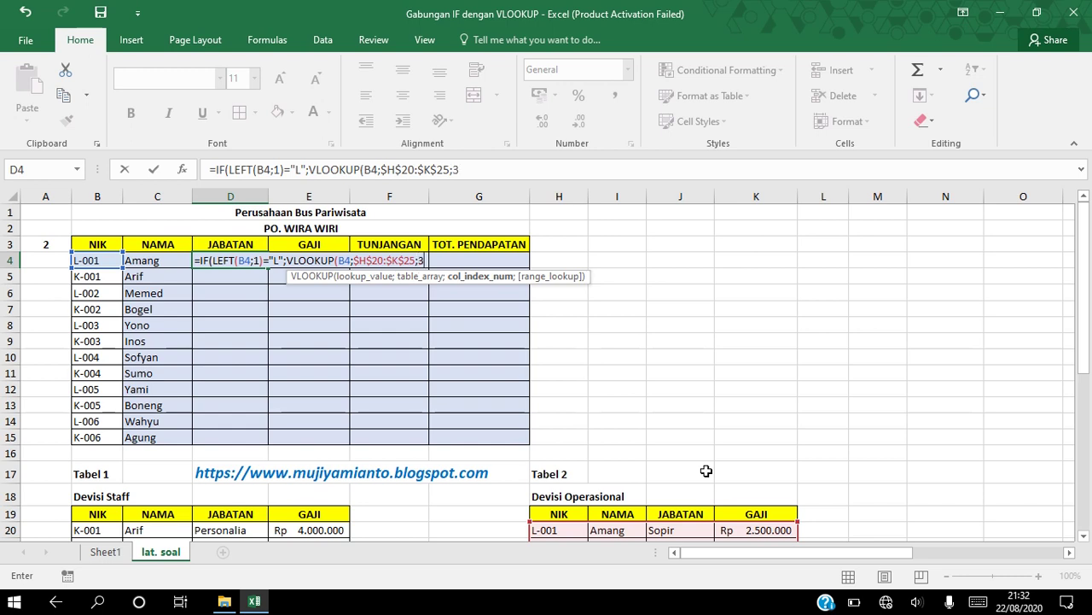
{"action": "type", "text": ";FA"}
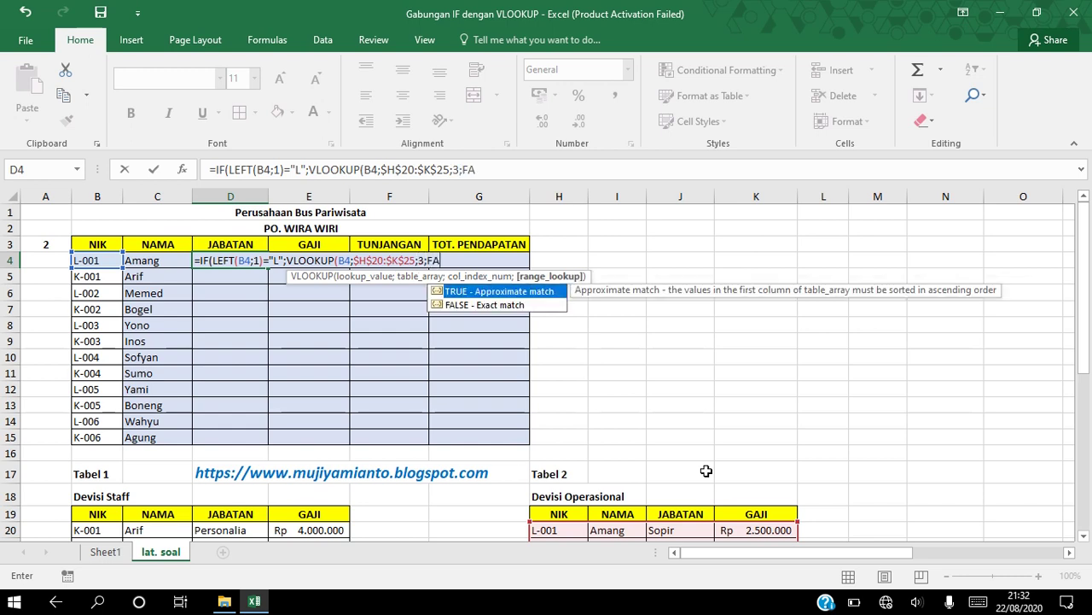
{"action": "type", "text": "LSE)"}
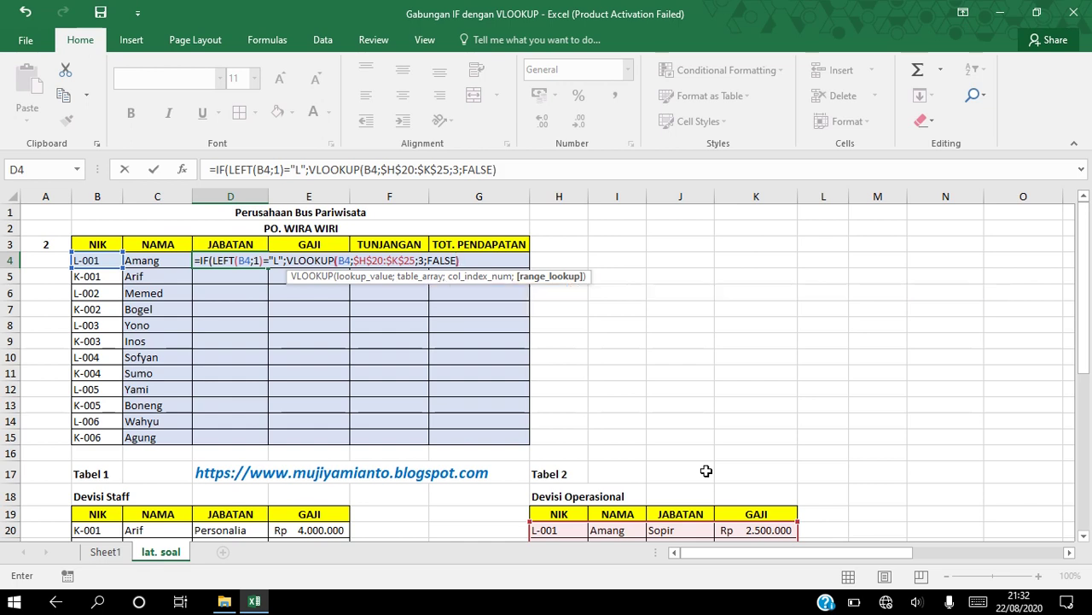
{"action": "type", "text": ";"}
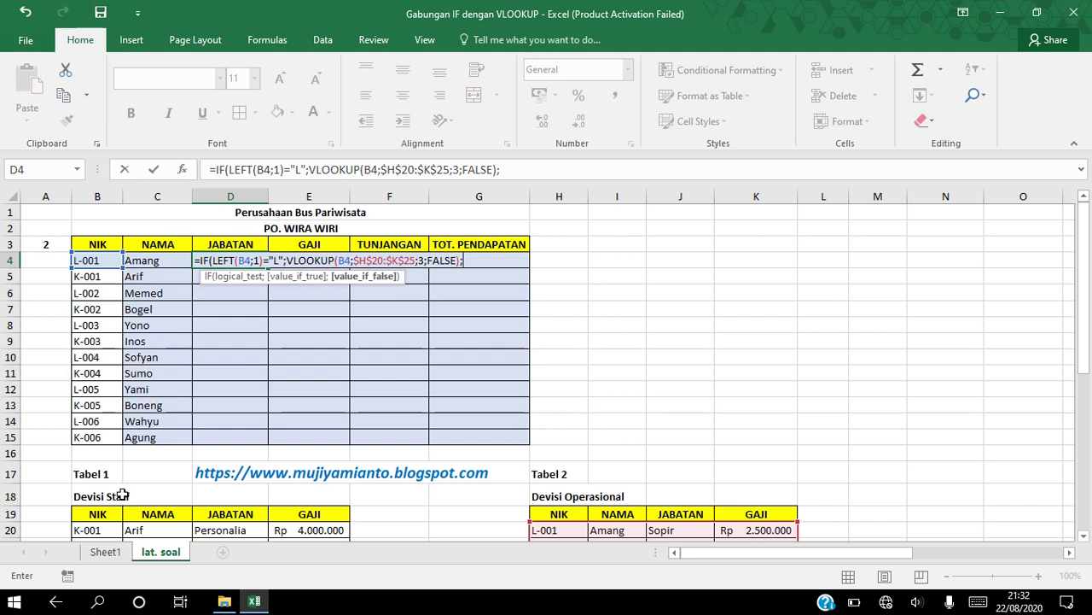
Start the D4 formula's value-if-false lookup of B4 in the Devisi Staff table with the absolute range: VLOOKUP(B4;'lat. soal'!$B$20:$E$25
{"action": "type", "text": "VLOOK"}
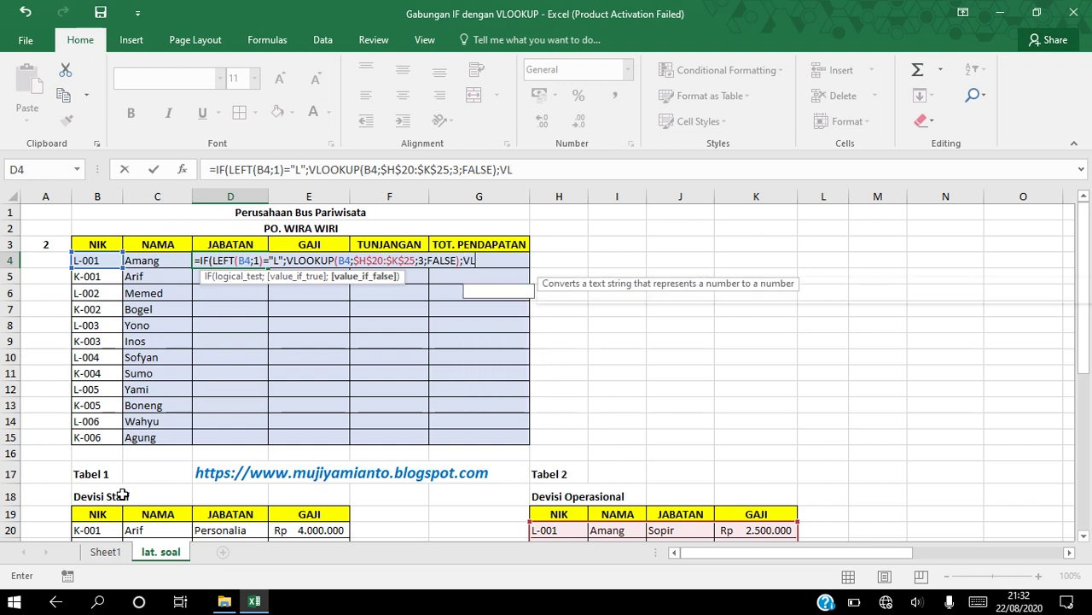
{"action": "type", "text": "UP("}
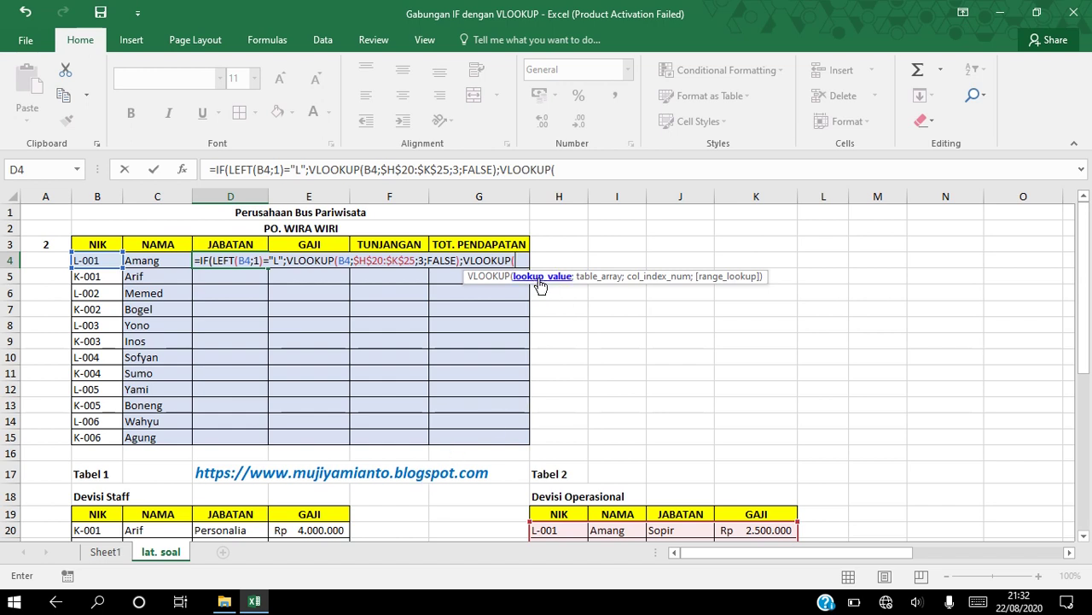
{"action": "left_click", "coordinate": [104, 261]}
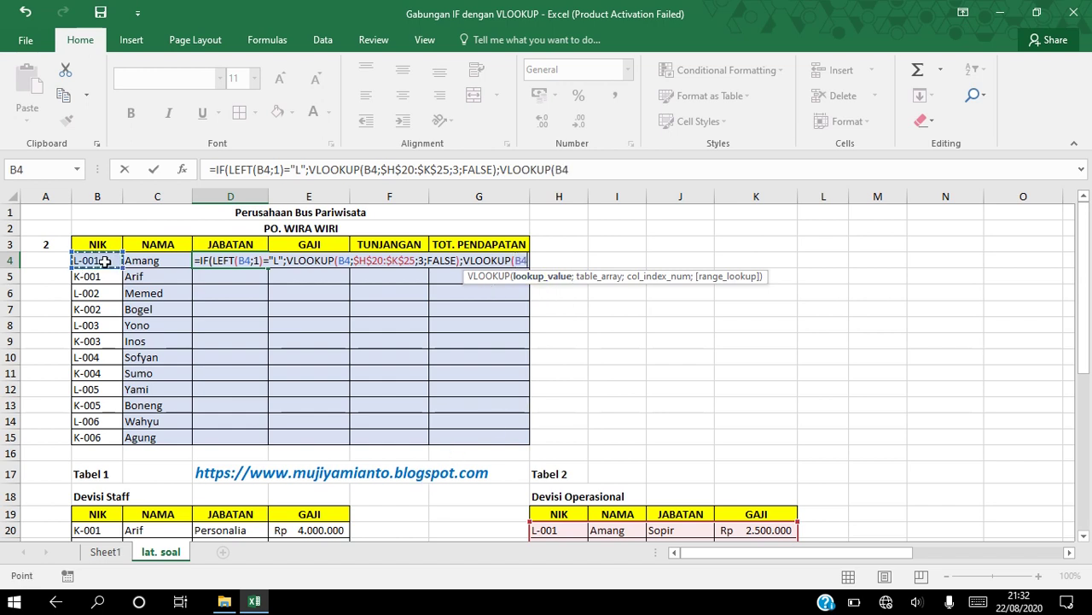
{"action": "type", "text": ";"}
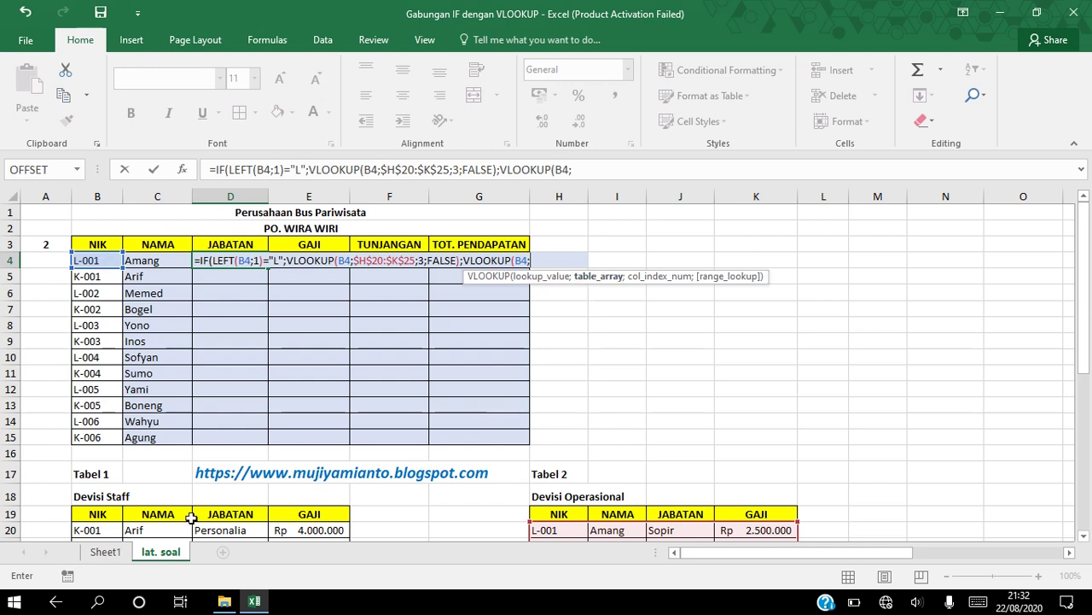
{"action": "left_click_drag", "start_coordinate": [84, 530], "coordinate": [331, 512]}
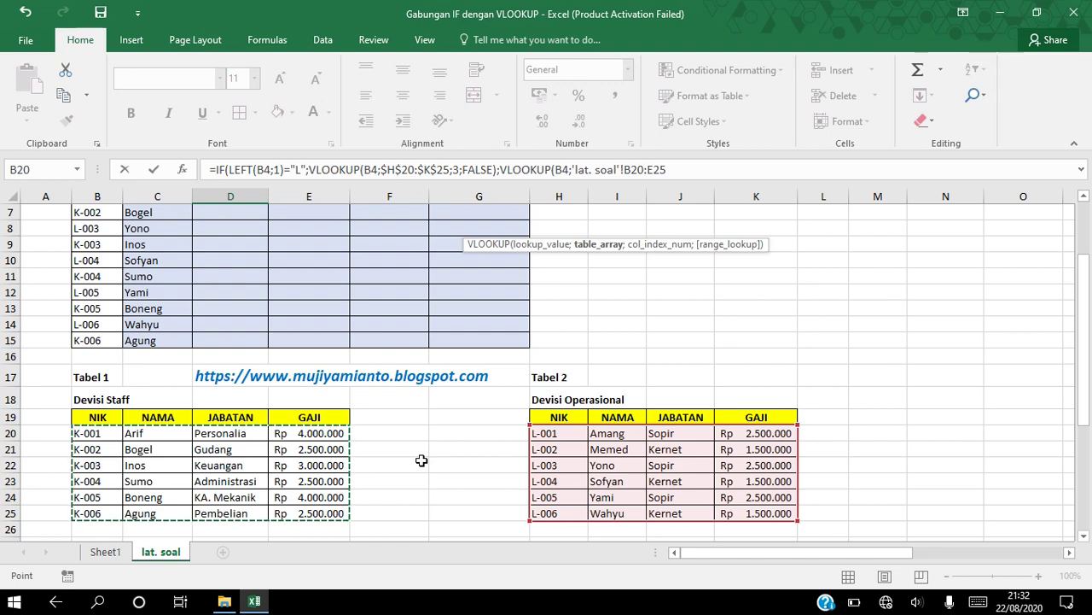
{"action": "key", "text": "F4"}
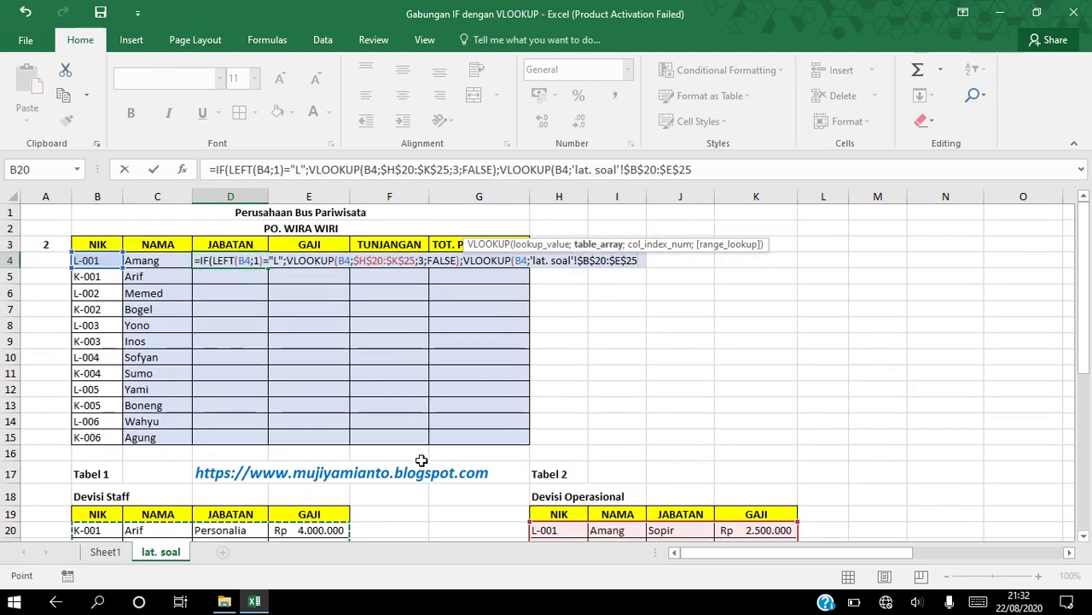
Finish the D4 staff lookup with column index 3 and FALSE, enter the formula, and fill it down through D15
{"action": "type", "text": ";"}
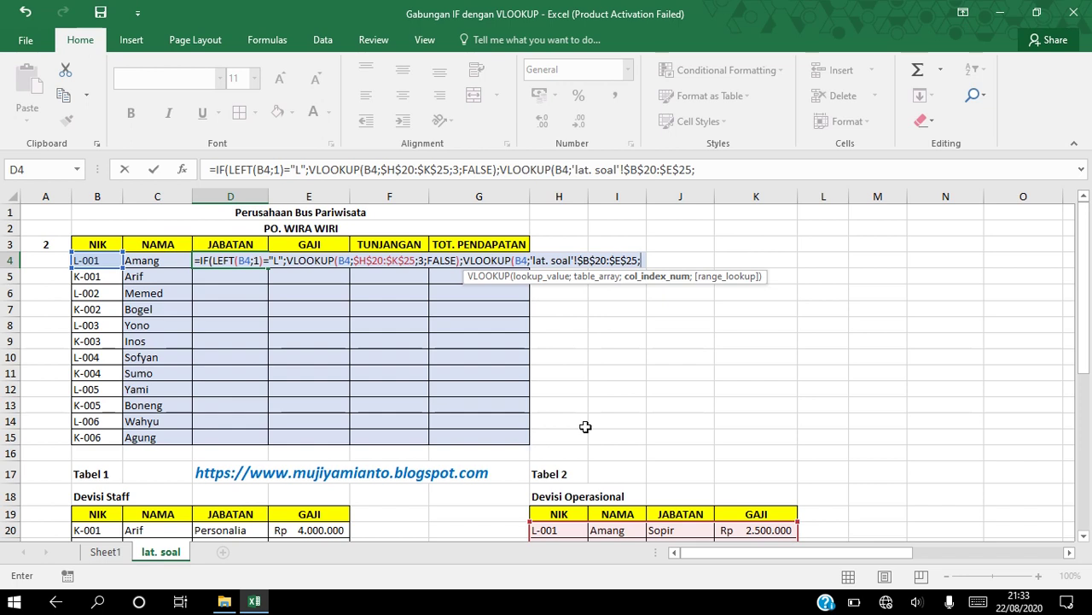
{"action": "type", "text": "3"}
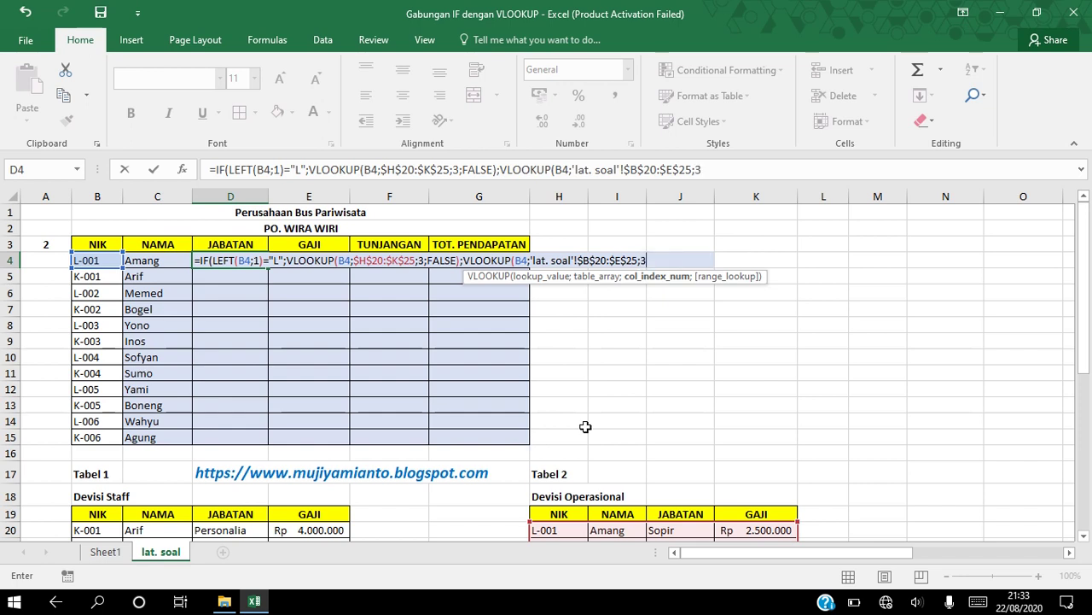
{"action": "type", "text": ";FALSE"}
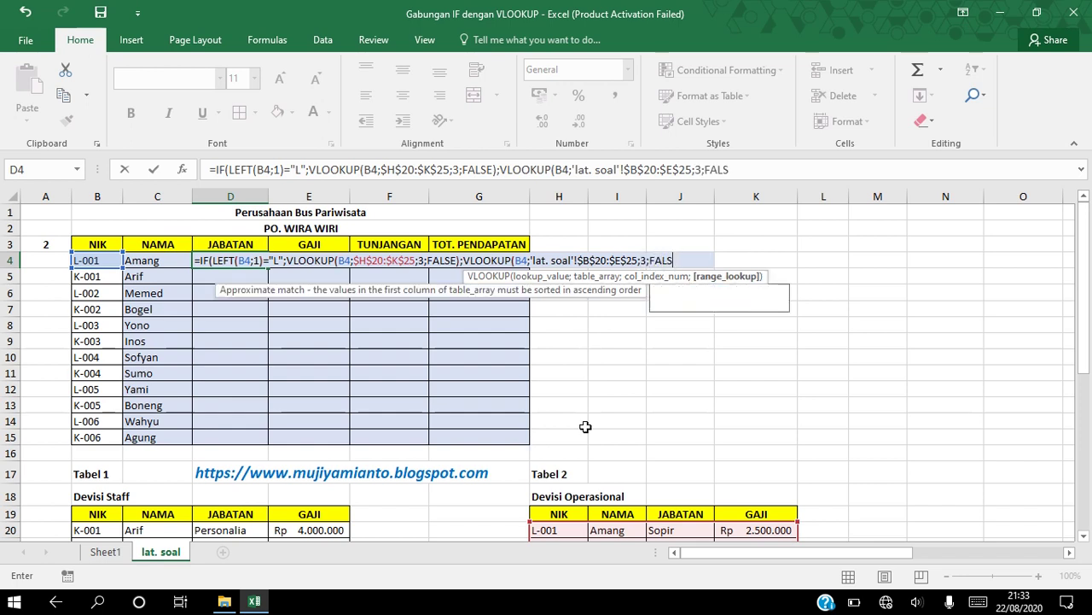
{"action": "type", "text": ")"}
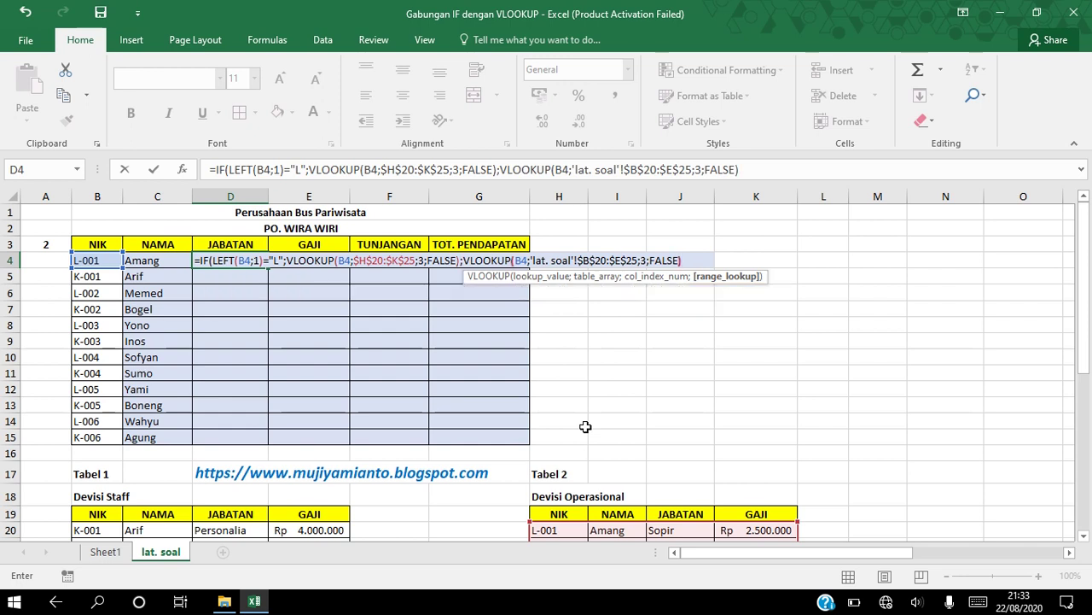
{"action": "type", "text": ")"}
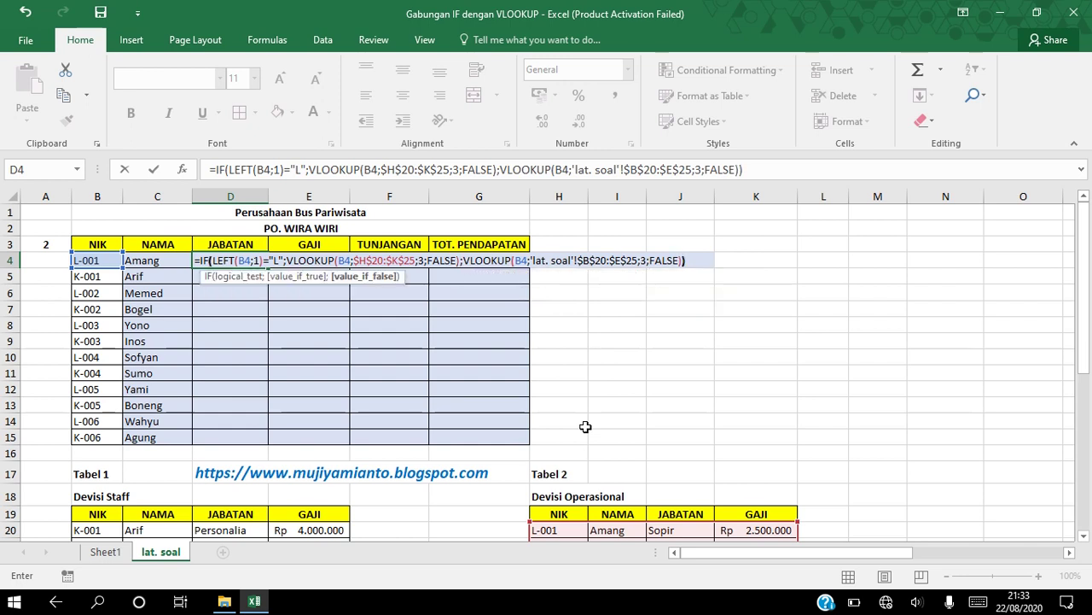
{"action": "key", "text": "Return"}
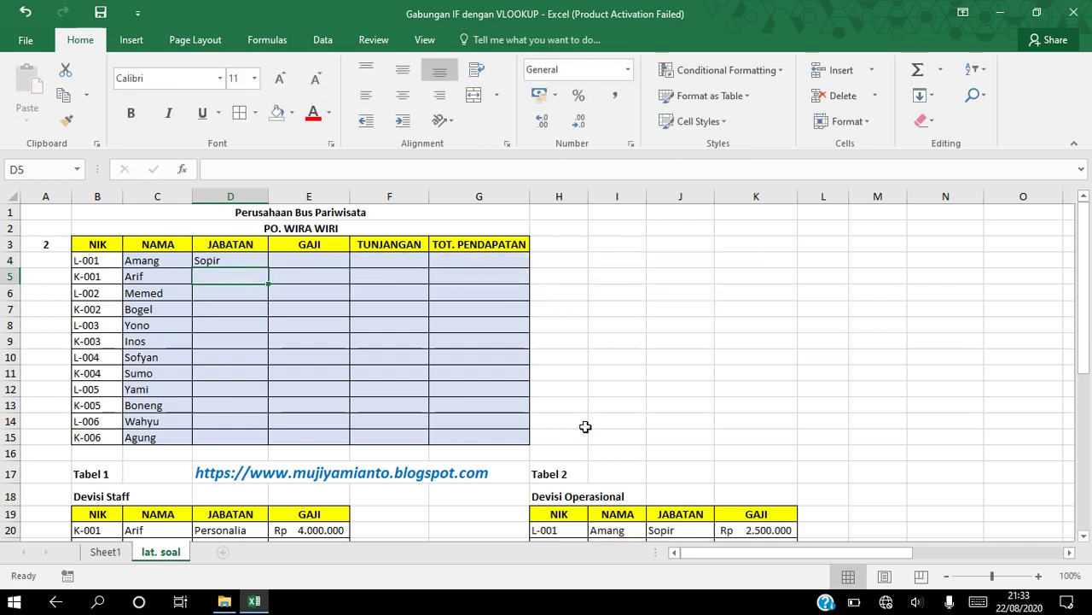
{"action": "left_click", "coordinate": [237, 254]}
{"action": "left_click_drag", "start_coordinate": [268, 268], "coordinate": [265, 437]}
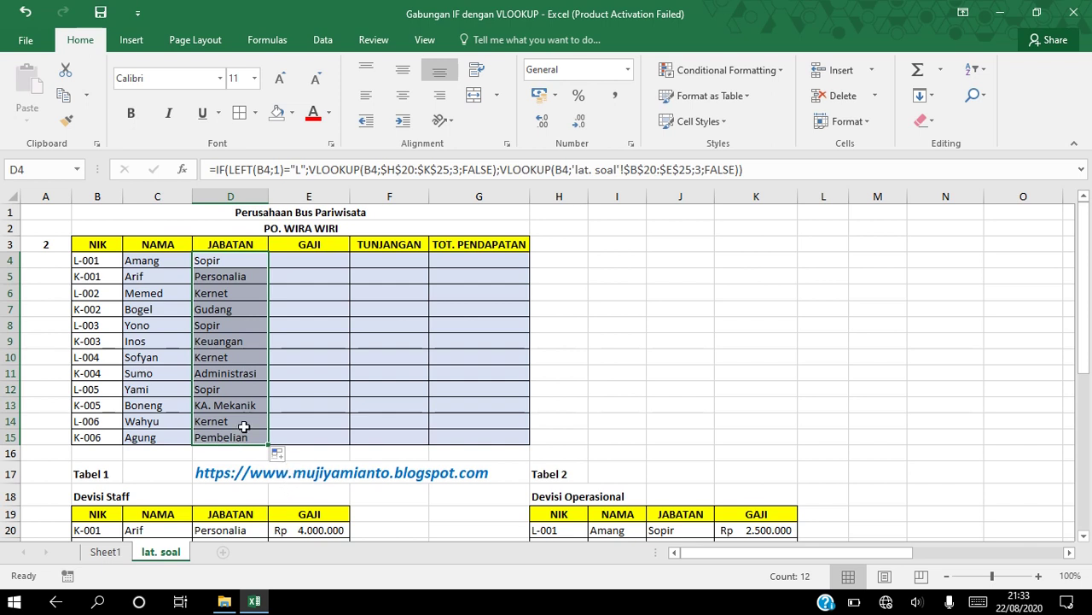
Begin an IF formula in E4 of the GAJI column that tests whether the NIK's first character is L: =IF(LEFT(B4;1)="L";
{"action": "left_click", "coordinate": [303, 259]}
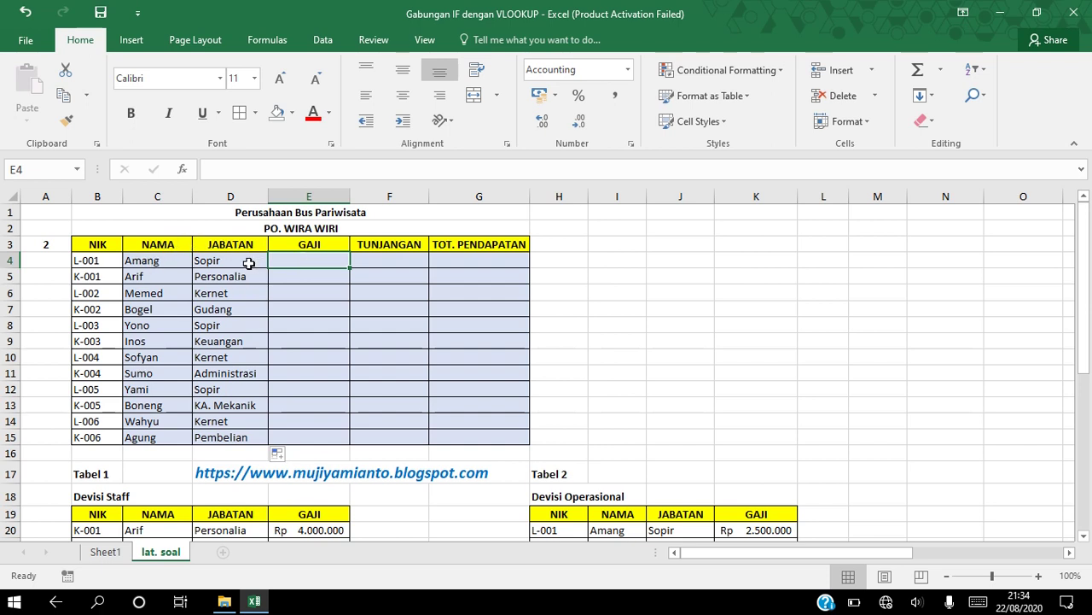
{"action": "type", "text": "="}
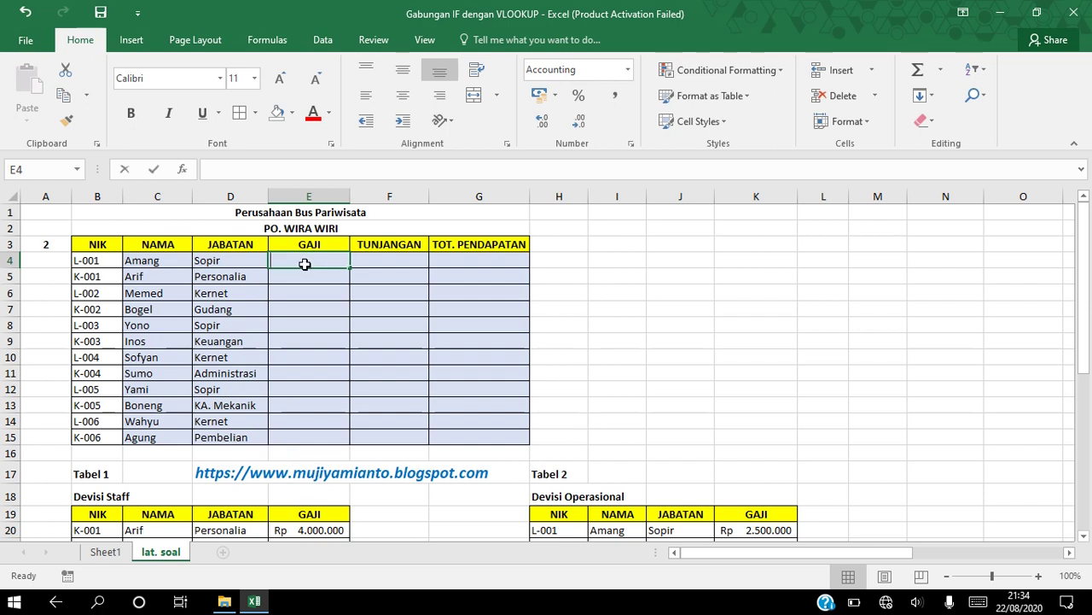
{"action": "type", "text": "IF"}
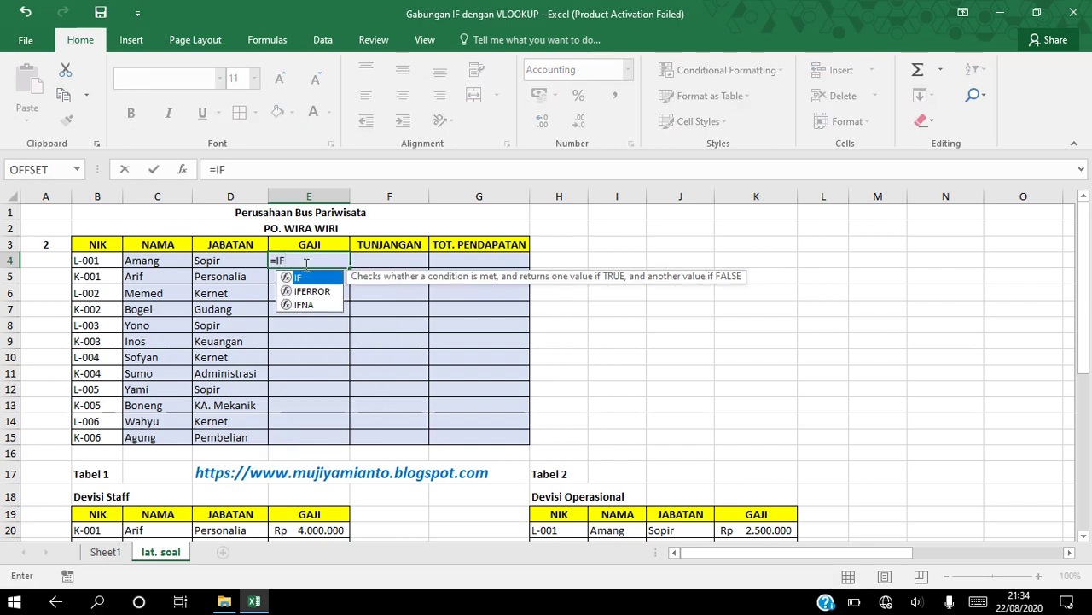
{"action": "type", "text": "("}
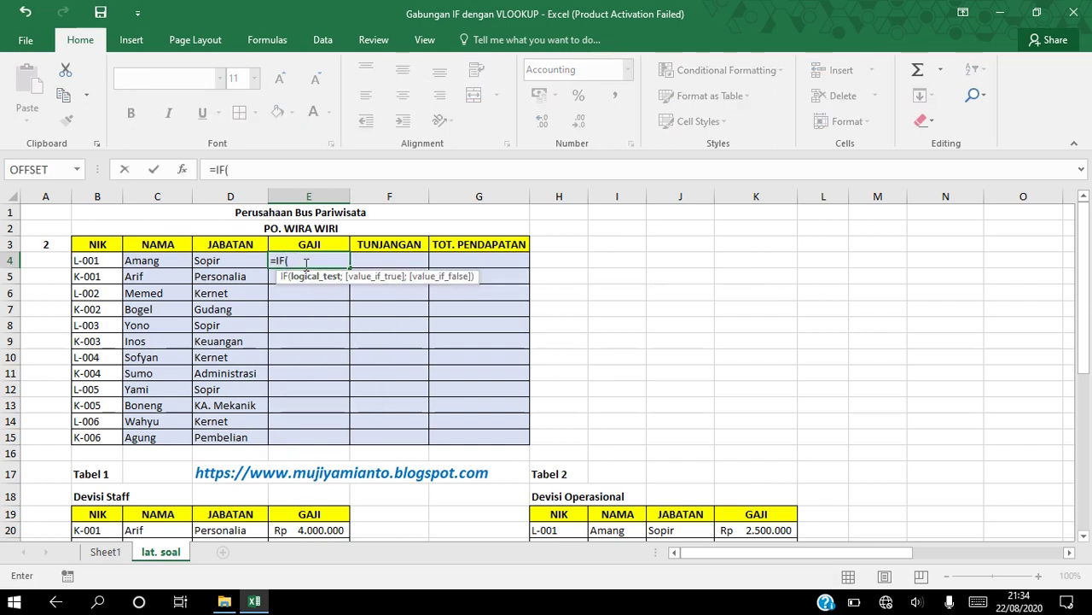
{"action": "type", "text": "LEF"}
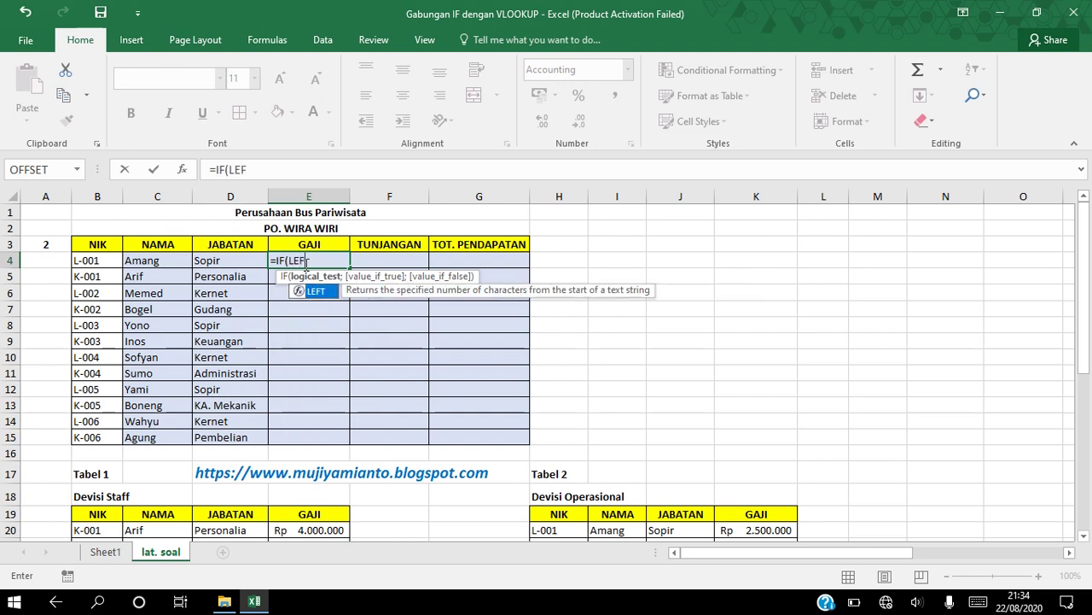
{"action": "type", "text": "T("}
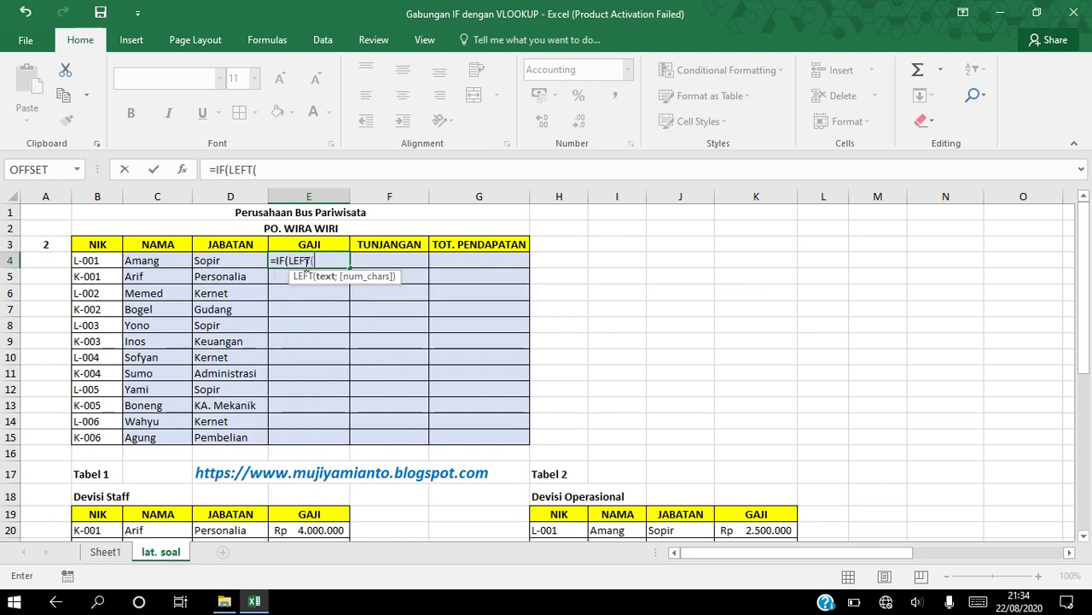
{"action": "left_click", "coordinate": [99, 264]}
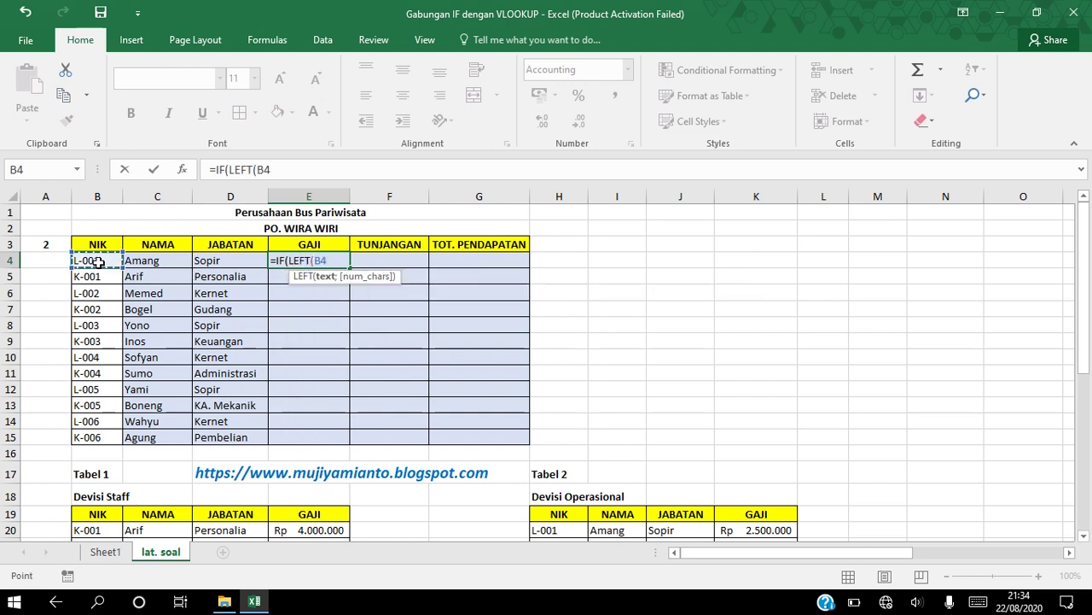
{"action": "type", "text": ";"}
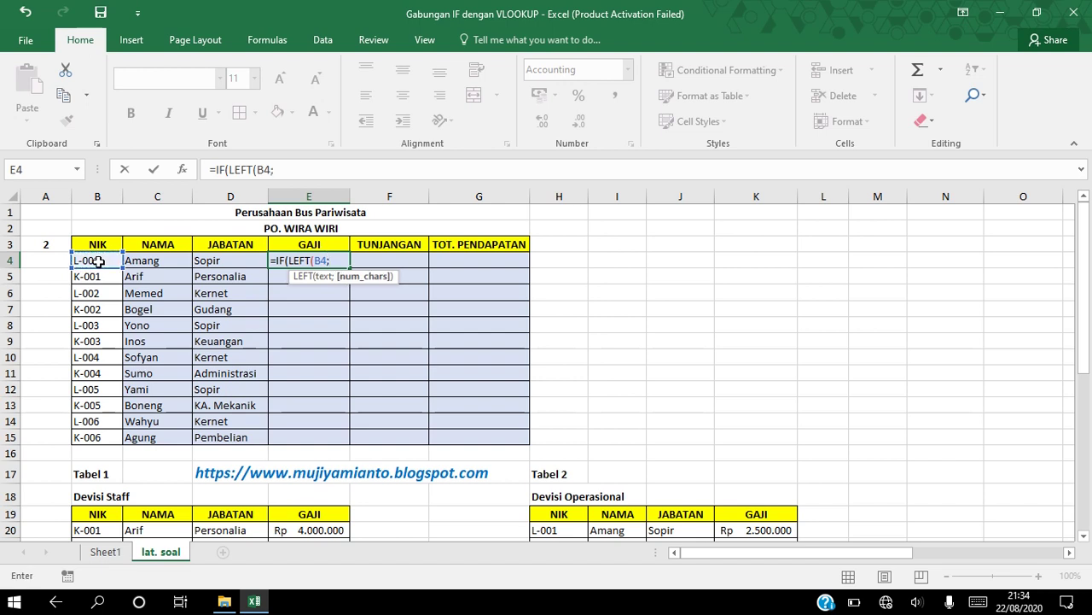
{"action": "type", "text": "1)="}
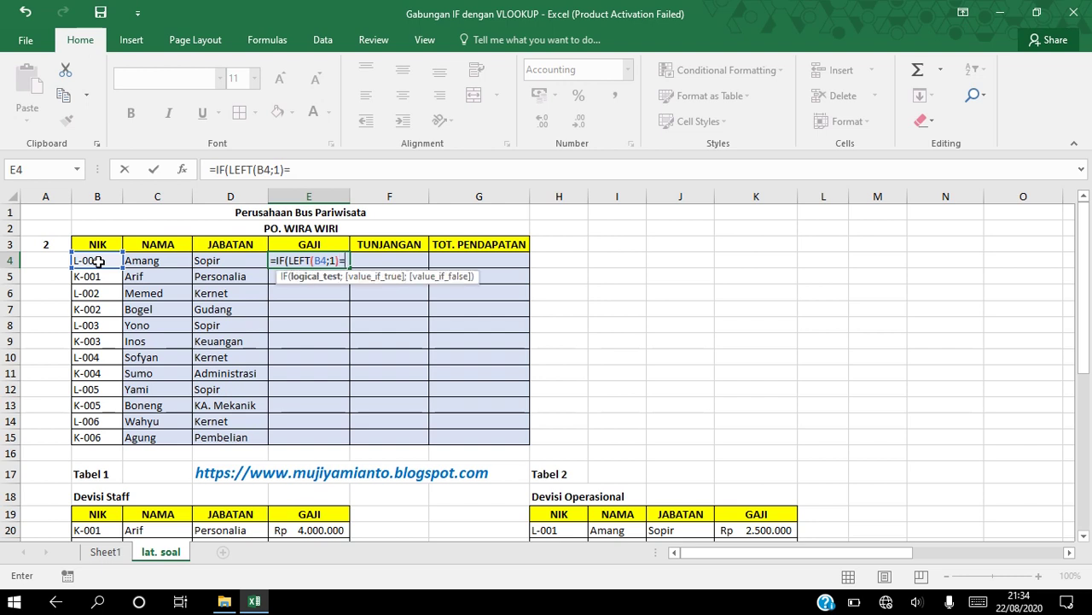
{"action": "type", "text": "\"L\";"}
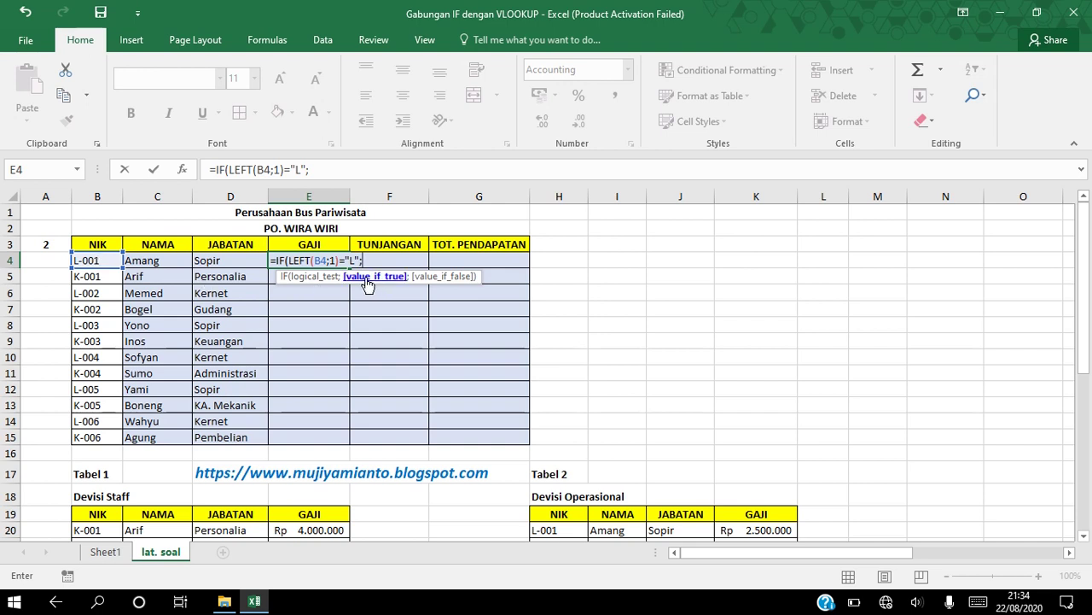
Add the E4 formula's value-if-true argument, looking up the salary in the Devisi Operasional table: VLOOKUP(B4;$H$20:$K$25;4;FALSE);
{"action": "type", "text": "VLO"}
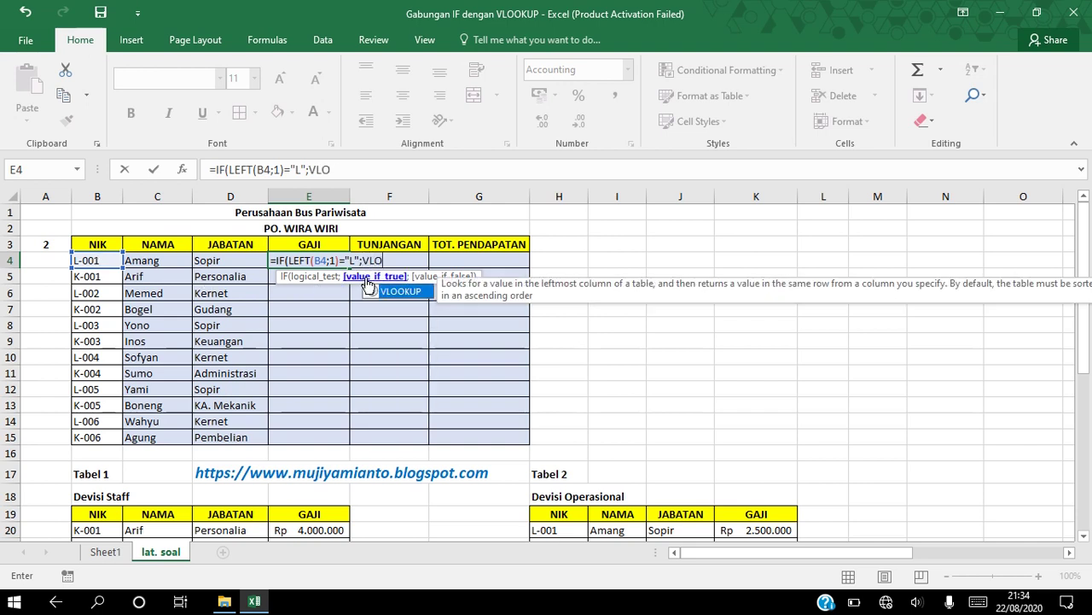
{"action": "type", "text": "OKUP("}
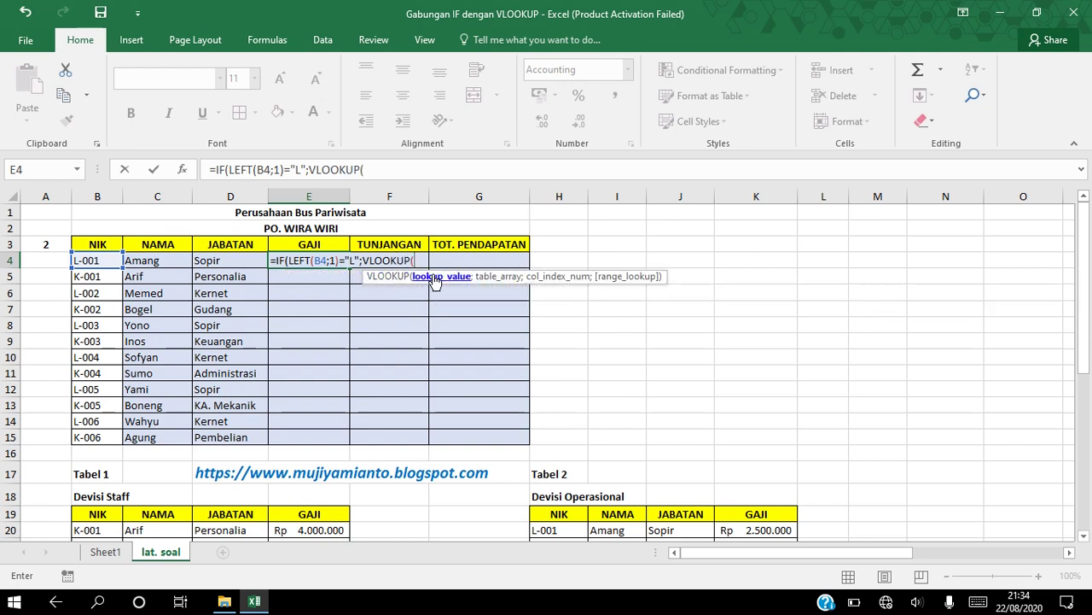
{"action": "left_click", "coordinate": [85, 260]}
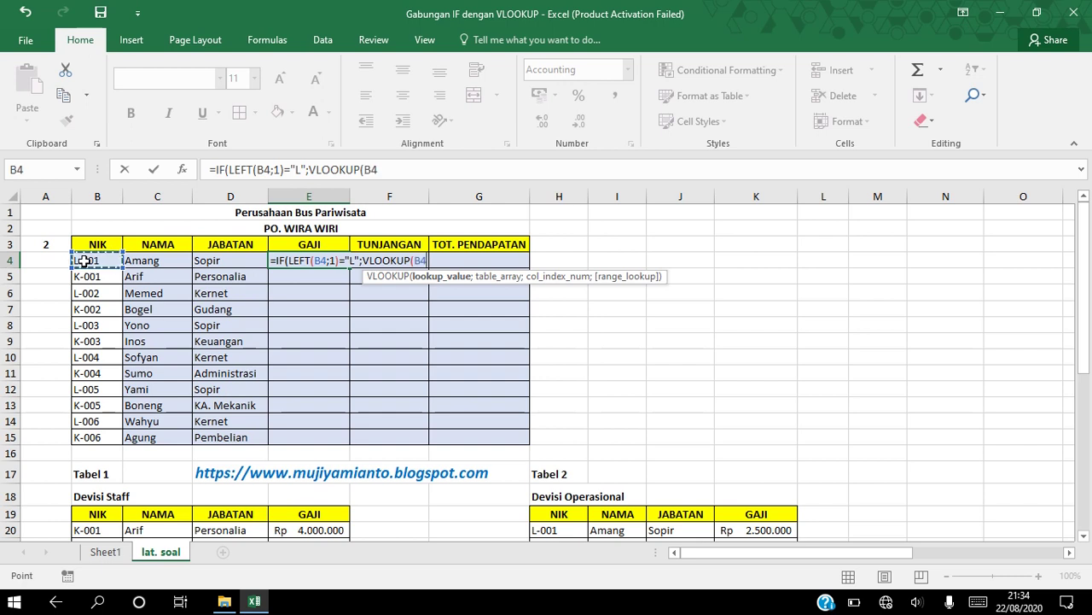
{"action": "type", "text": ";"}
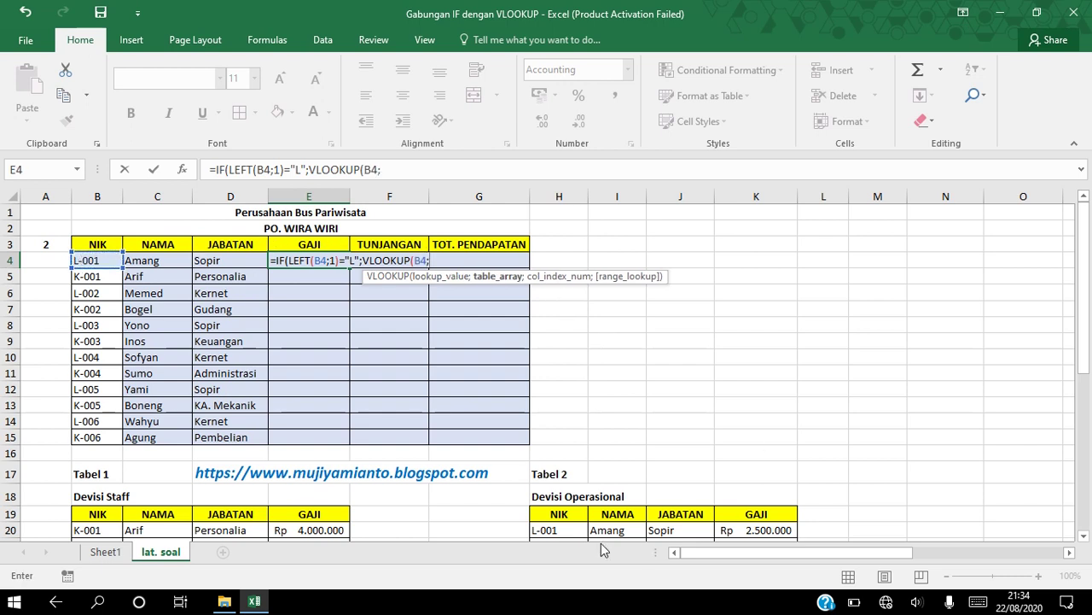
{"action": "left_click_drag", "start_coordinate": [576, 530], "coordinate": [780, 513]}
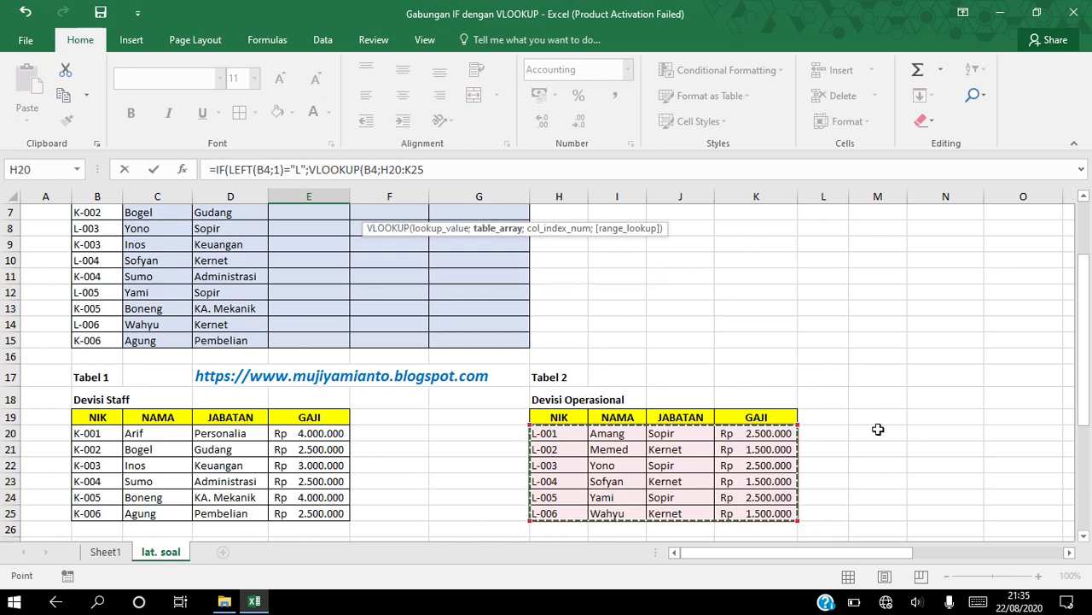
{"action": "key", "text": "F4"}
{"action": "type", "text": ";"}
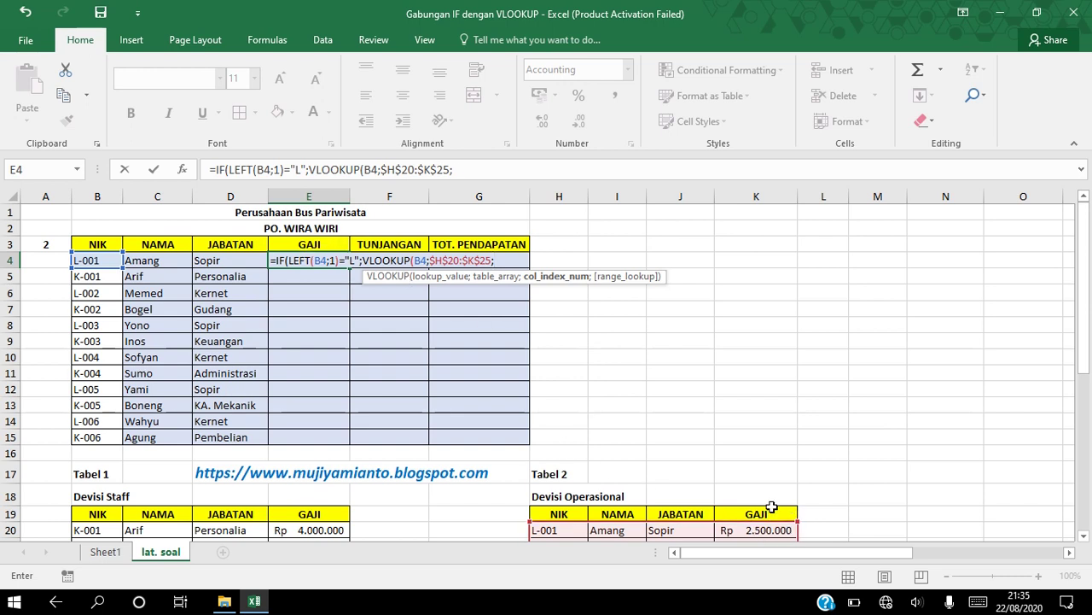
{"action": "type", "text": "4"}
{"action": "type", "text": ";FA"}
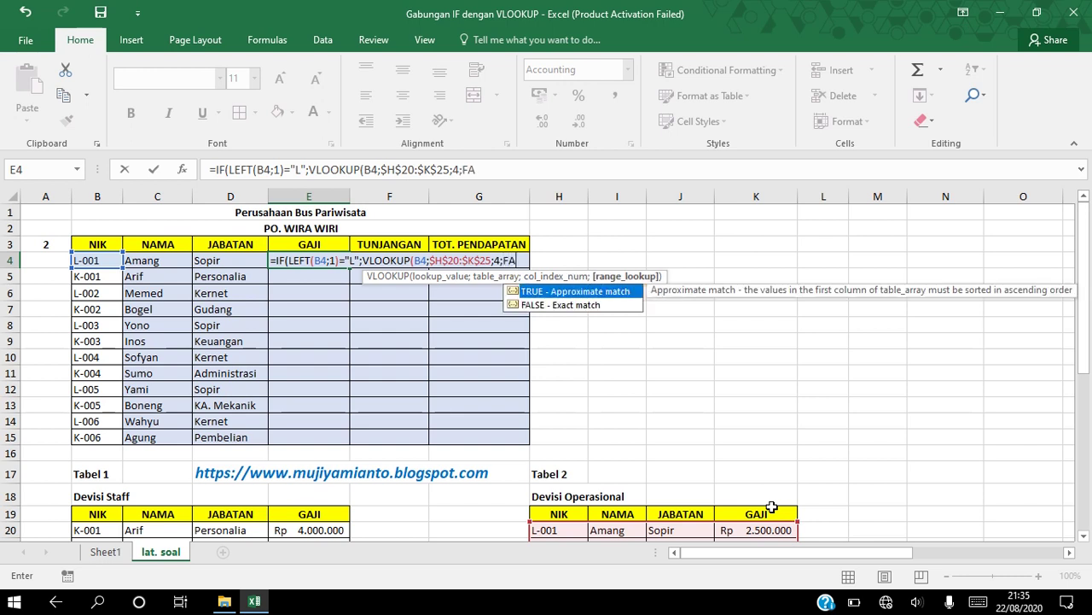
{"action": "type", "text": "LSE)"}
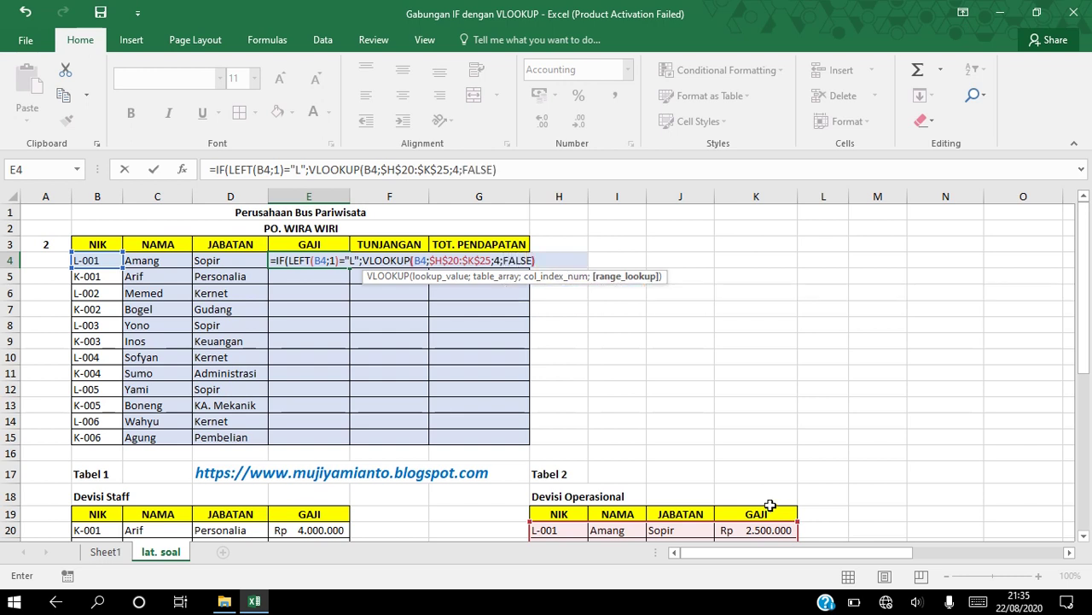
{"action": "type", "text": ";"}
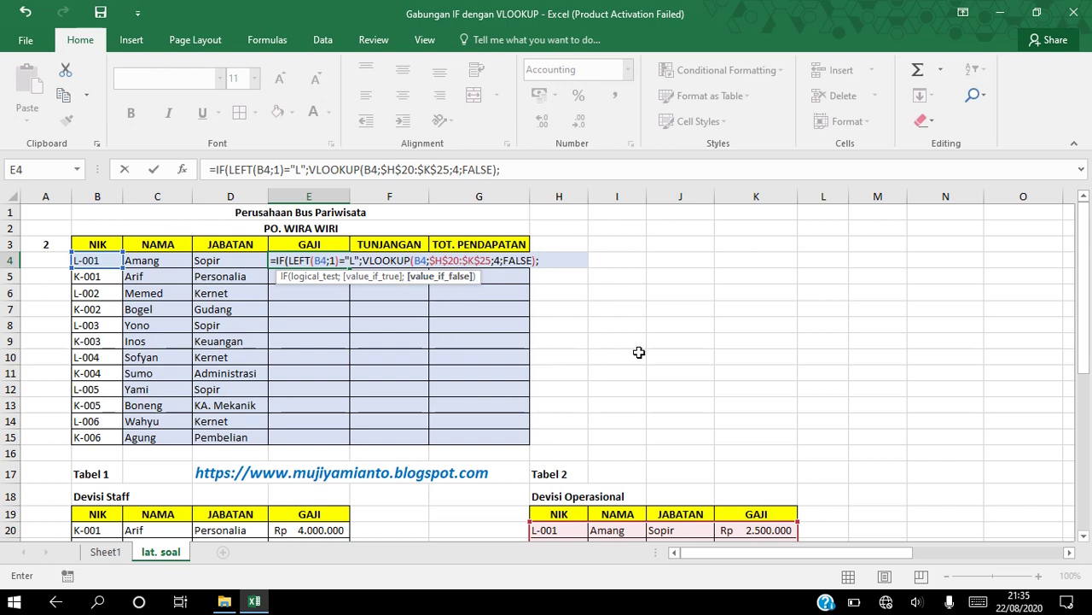
Start the E4 formula's value-if-false lookup of B4 in the Devisi Staff table with an absolute range: VLOOKUP(B4;$B$20:$E$25;
{"action": "type", "text": "VLOOKUP"}
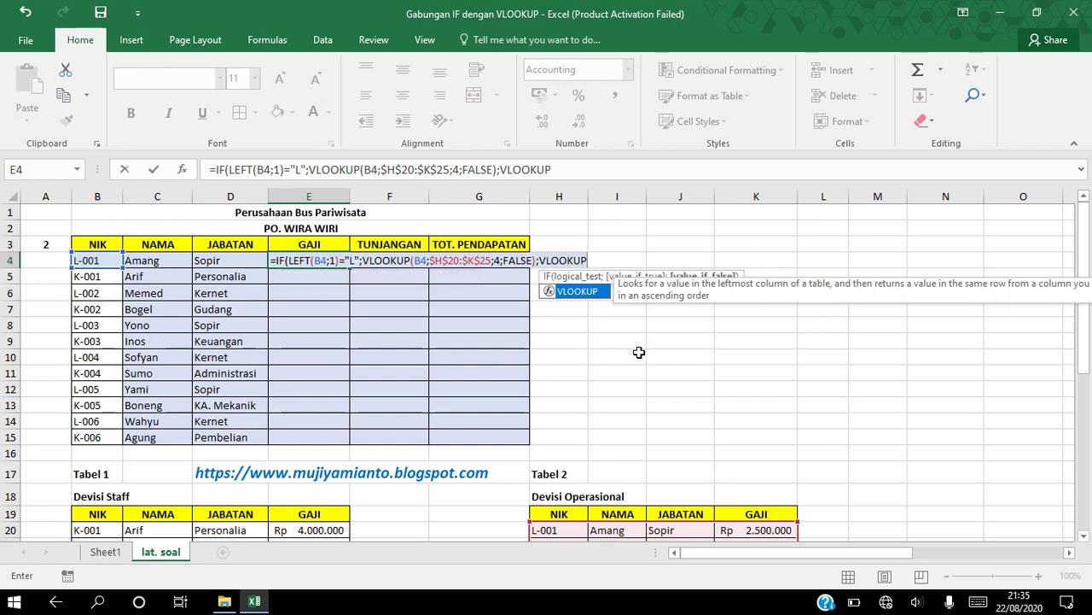
{"action": "type", "text": "("}
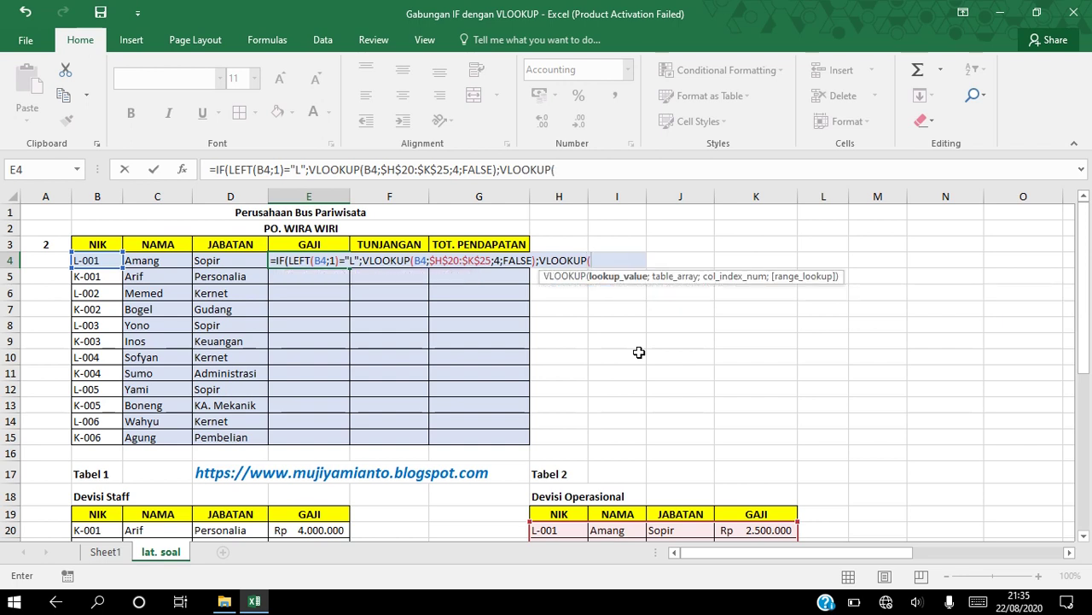
{"action": "left_click", "coordinate": [97, 262]}
{"action": "type", "text": ";"}
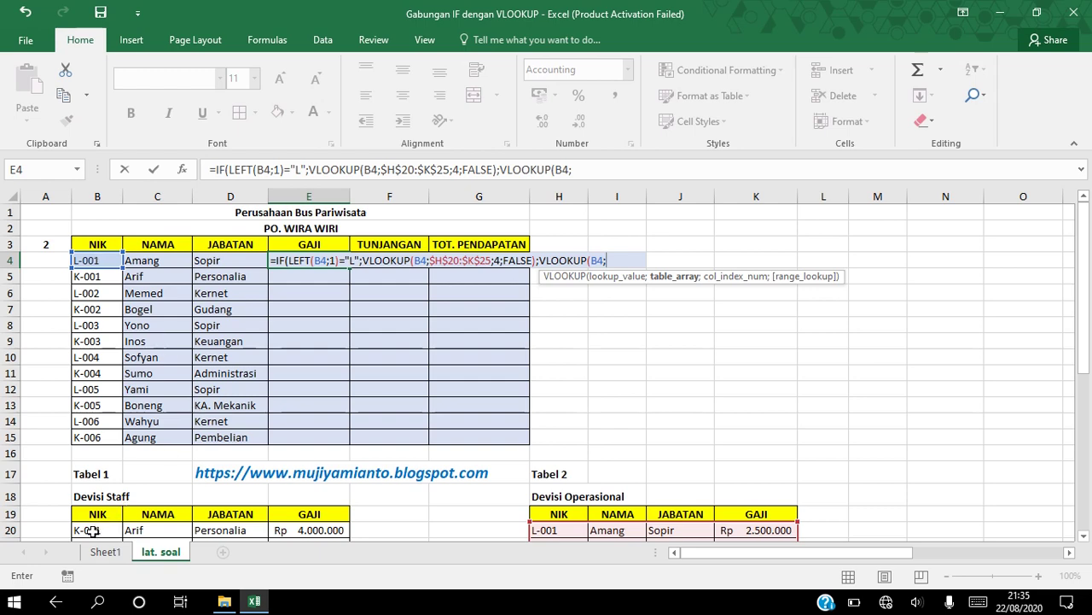
{"action": "left_click_drag", "start_coordinate": [92, 530], "coordinate": [324, 516]}
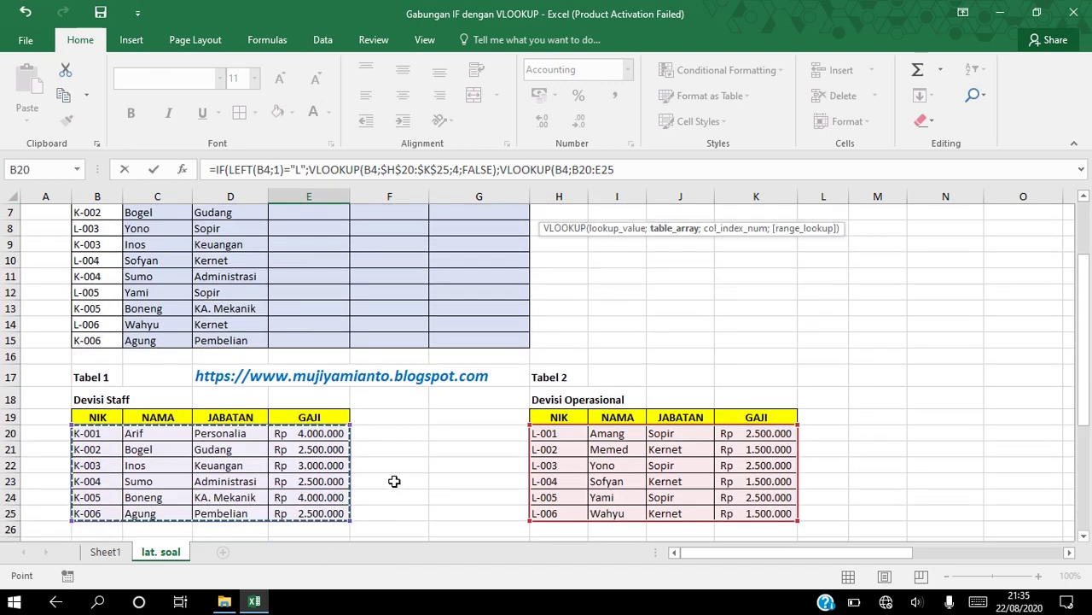
{"action": "key", "text": "F4"}
{"action": "scroll", "coordinate": [394, 481], "scroll_direction": "up", "scroll_amount": 1}
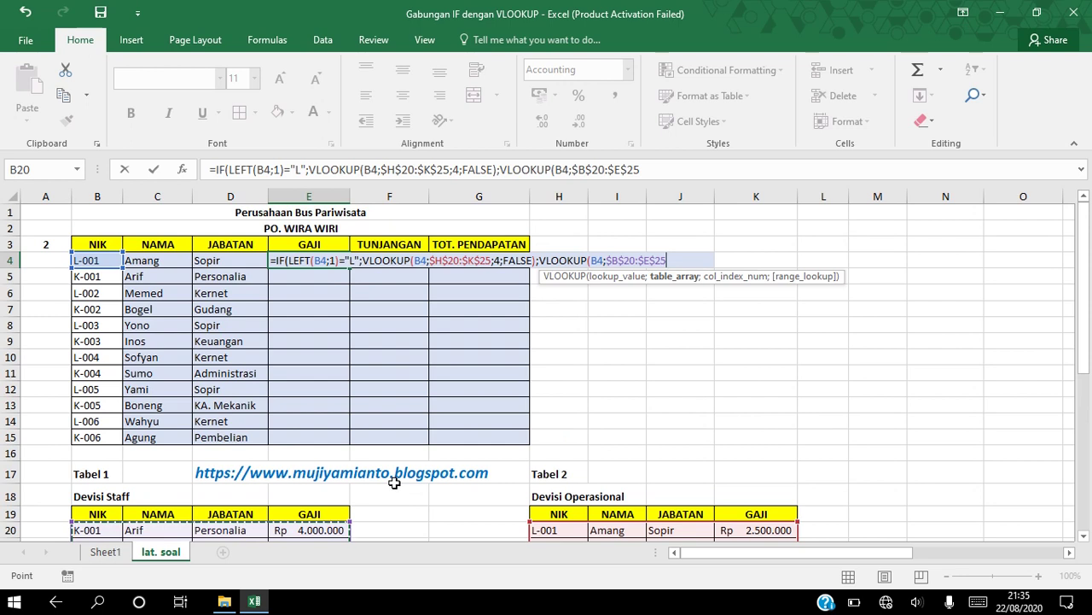
{"action": "type", "text": ";"}
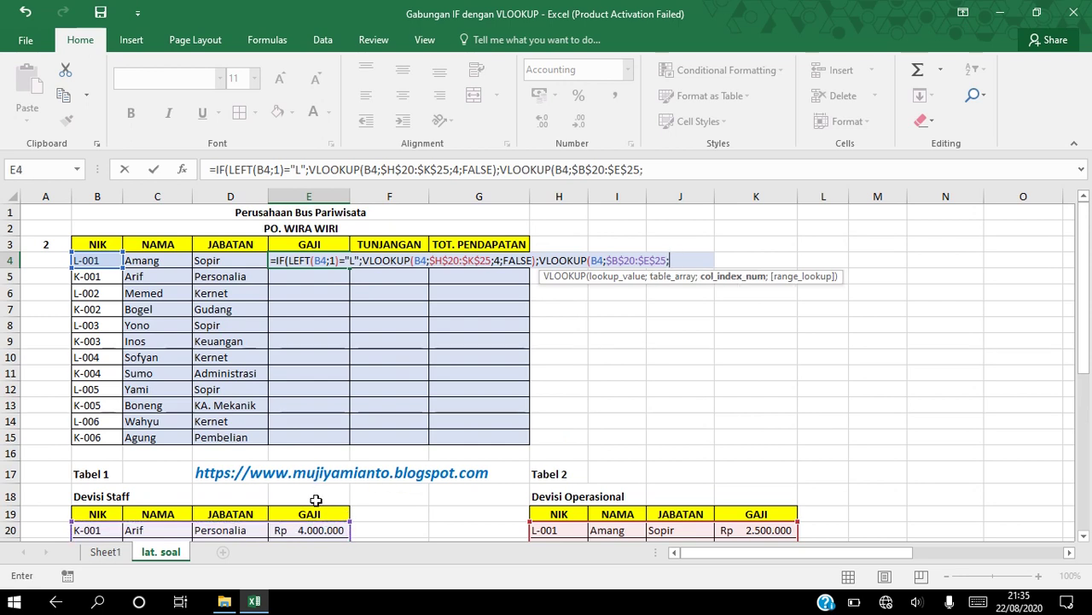
Finish the E4 staff lookup with column index 4 and FALSE, enter the formula, and fill it down through E15
{"action": "type", "text": "4;"}
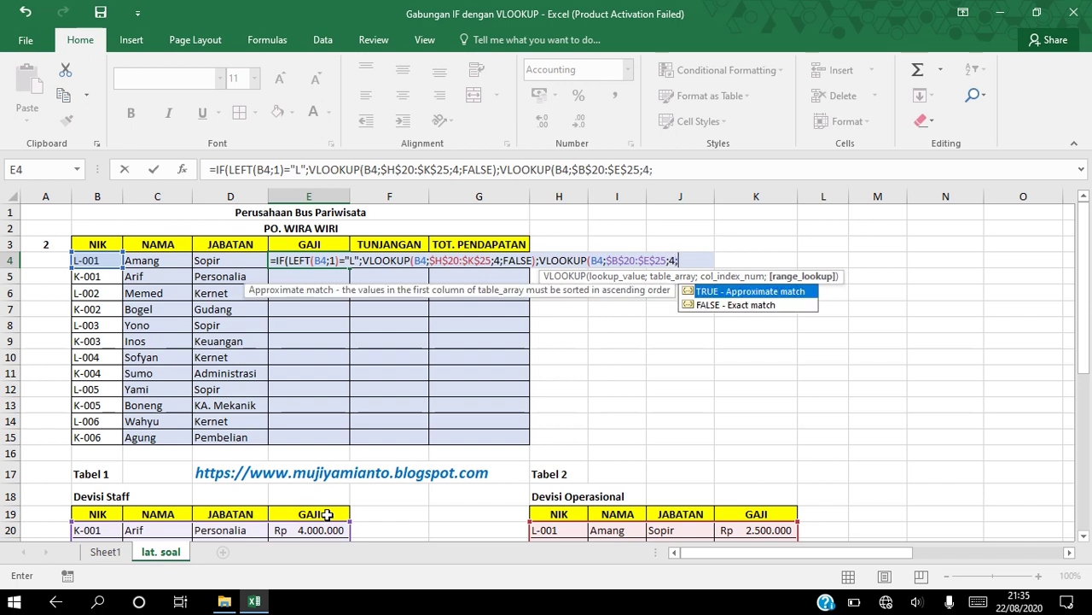
{"action": "type", "text": "FALSE)"}
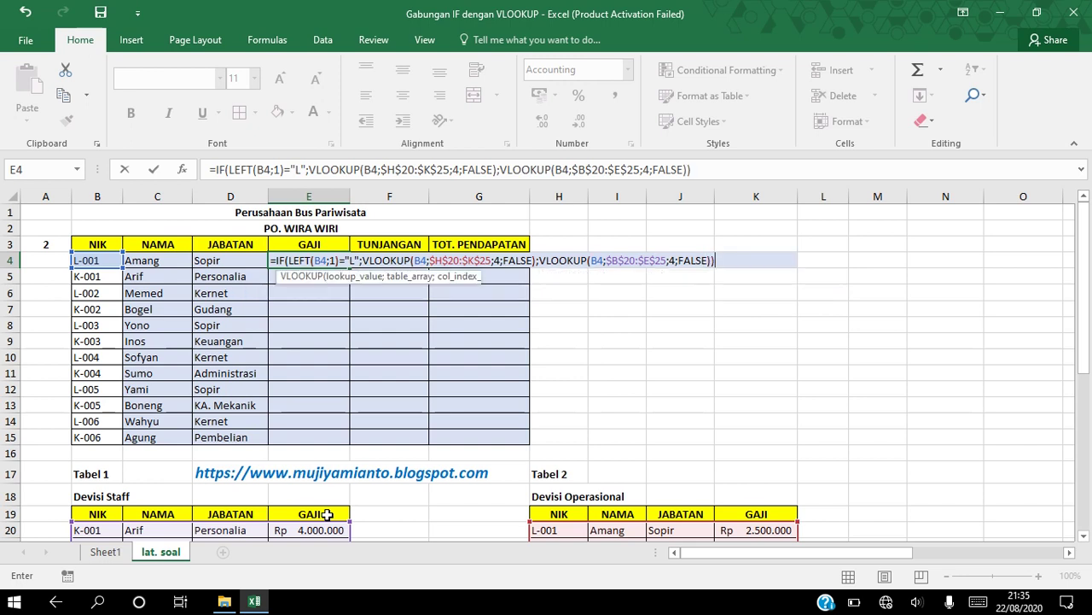
{"action": "type", "text": ")"}
{"action": "key", "text": "Return"}
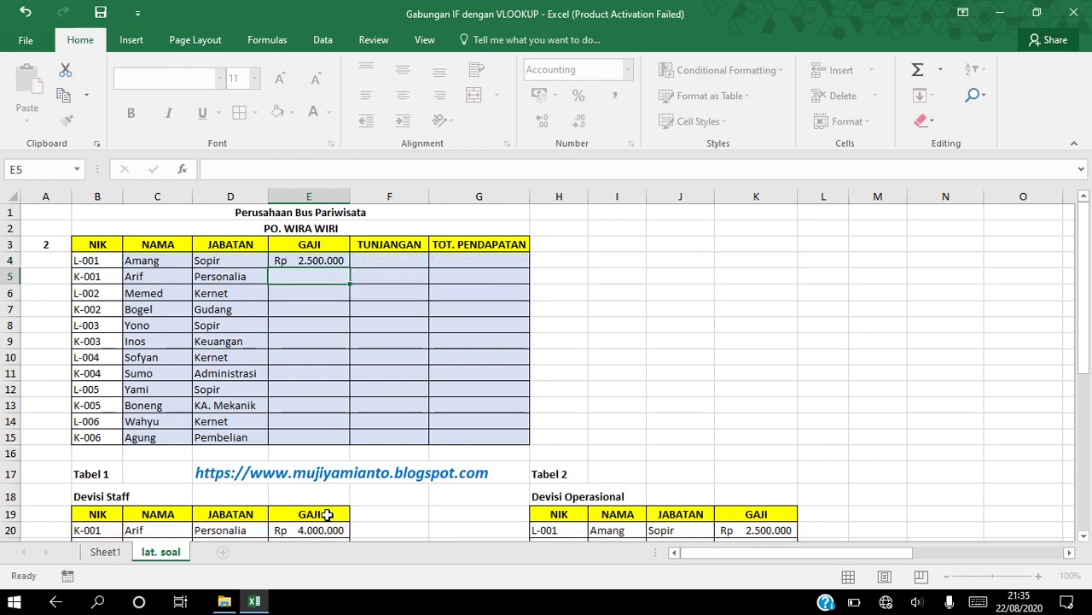
{"action": "left_click", "coordinate": [312, 258]}
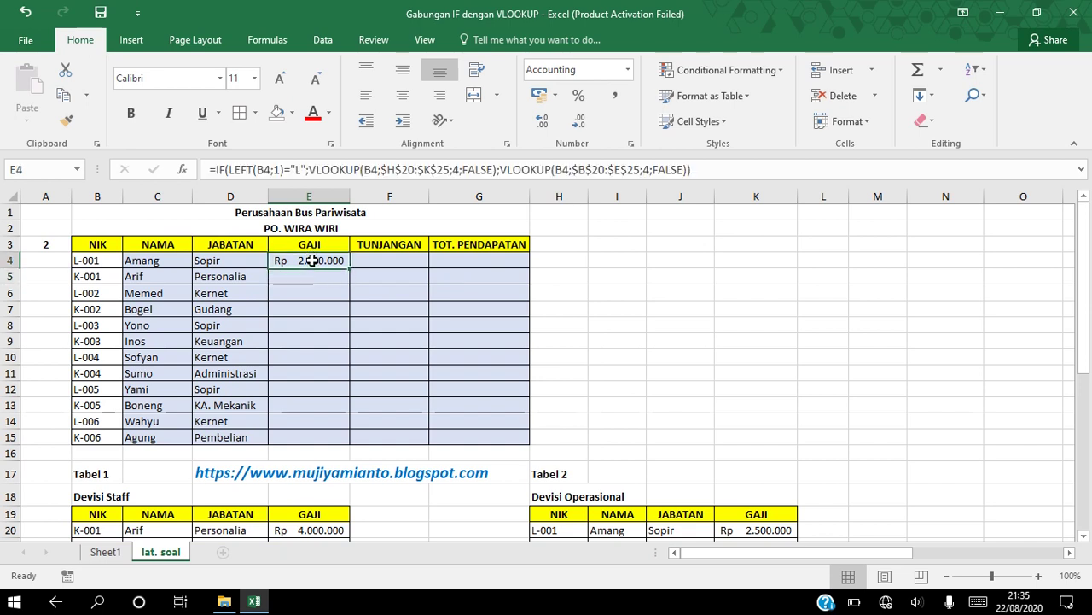
{"action": "left_click_drag", "start_coordinate": [349, 268], "coordinate": [348, 443]}
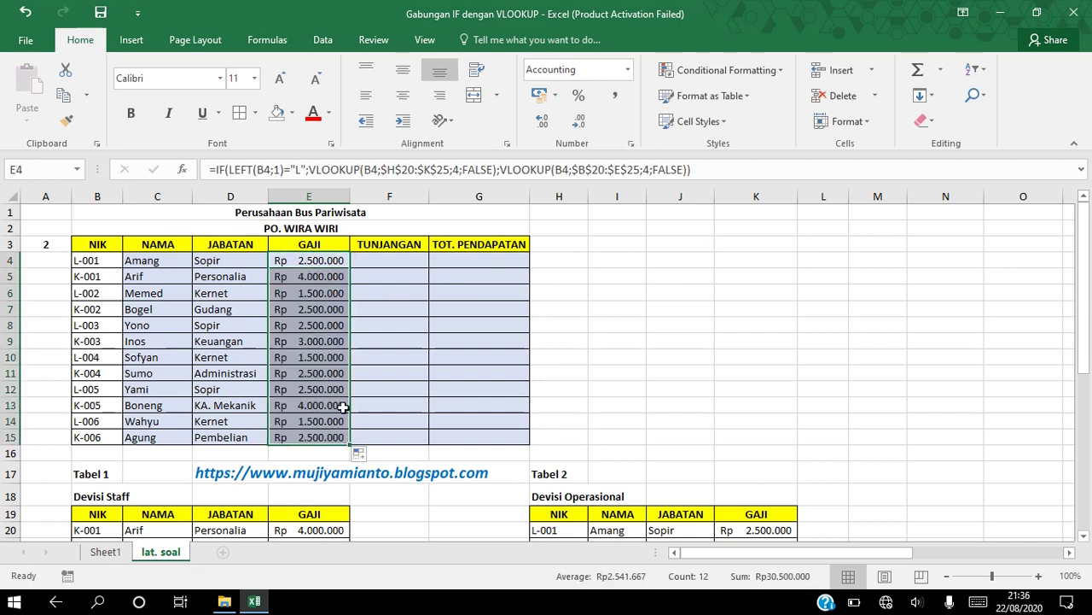
Compare the name and salary filled in for NIK L-004 with that employee's row in the Devisi Operasional table
{"action": "scroll", "coordinate": [1085, 536], "scroll_direction": "down", "scroll_amount": 2}
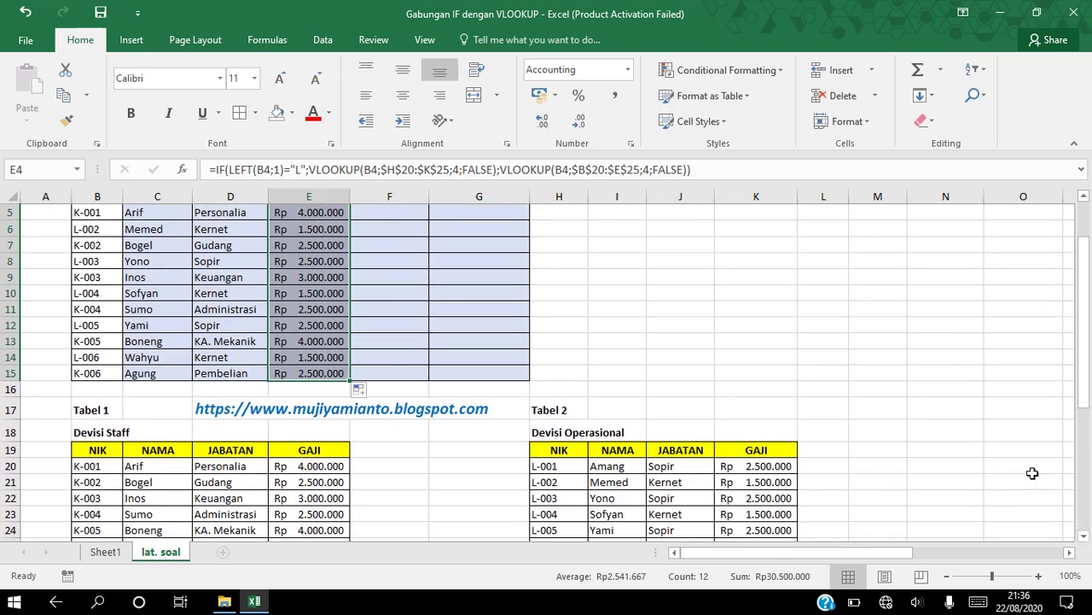
{"action": "left_click", "coordinate": [154, 292]}
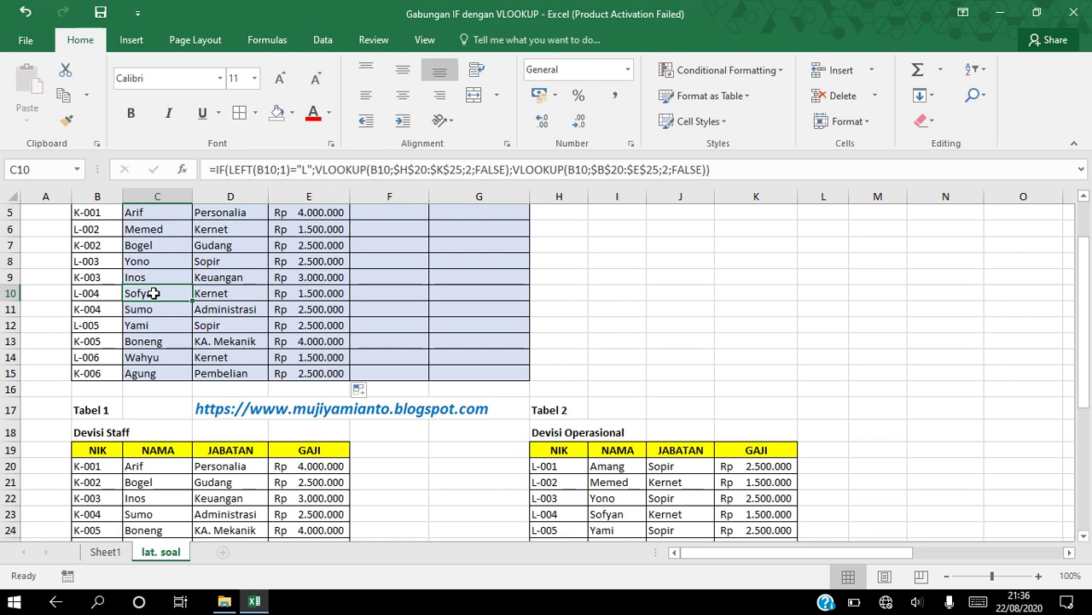
{"action": "left_click", "coordinate": [338, 294]}
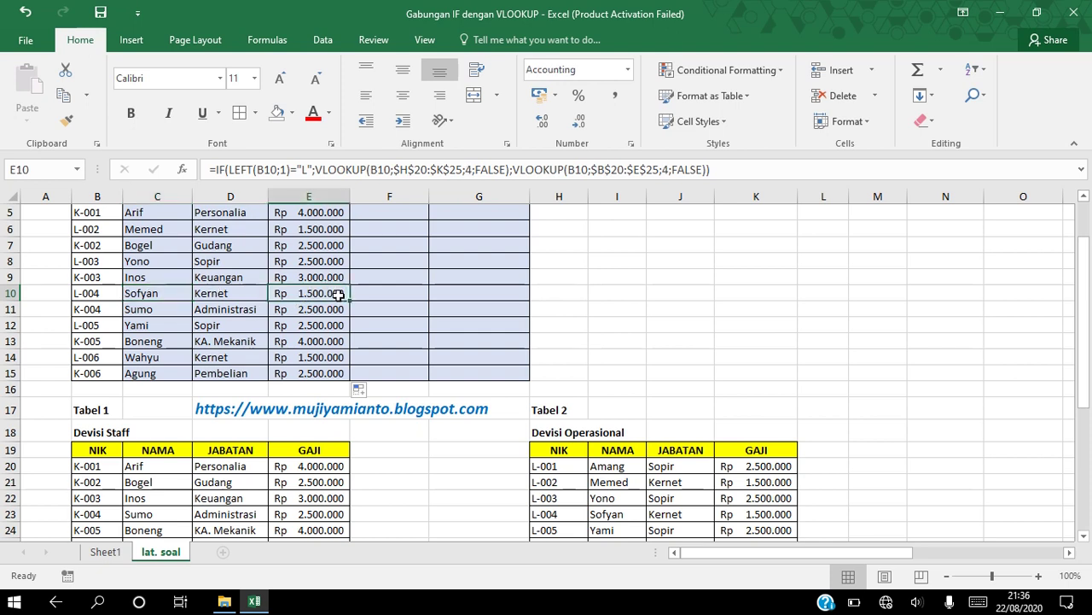
{"action": "left_click", "coordinate": [626, 516]}
{"action": "left_click", "coordinate": [664, 515]}
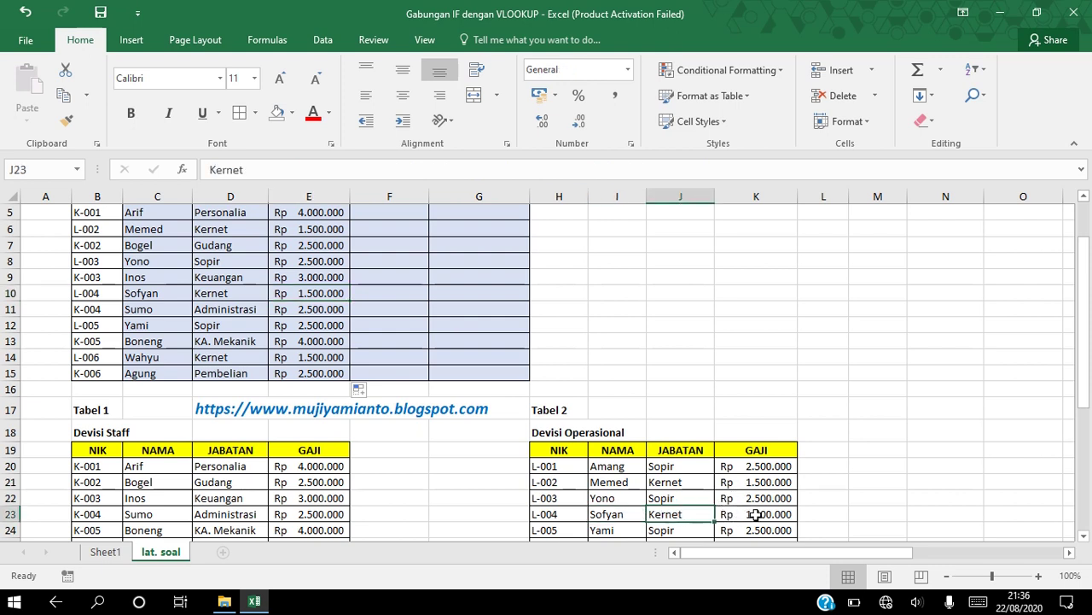
{"action": "left_click", "coordinate": [757, 514]}
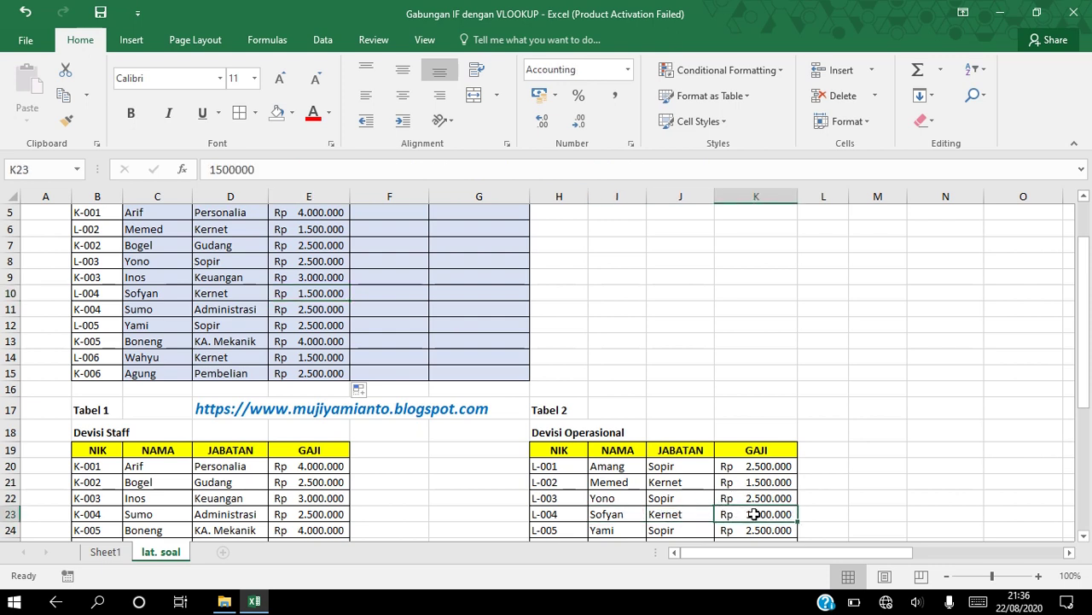
Compare the name, position and salary filled in on row 13 with that employee's row in the Devisi Staff table
{"action": "left_click", "coordinate": [162, 342]}
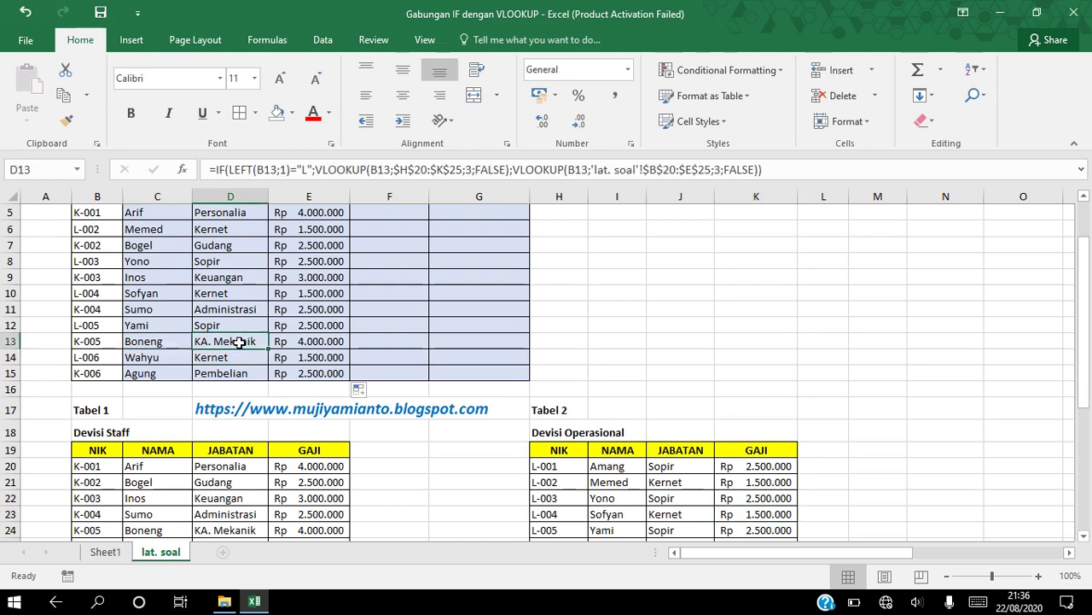
{"action": "left_click", "coordinate": [294, 342]}
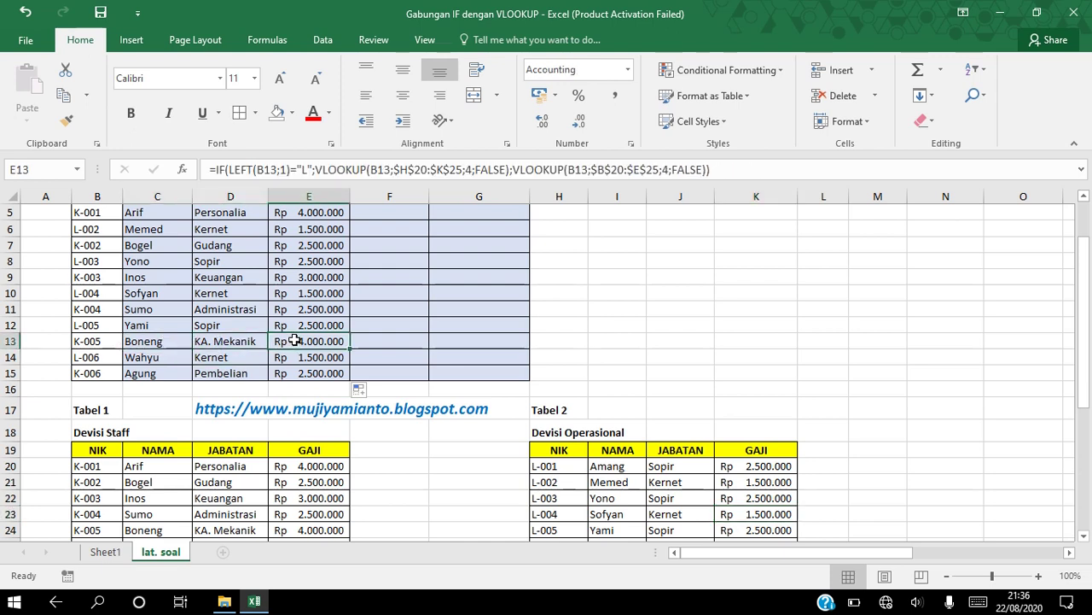
{"action": "left_click", "coordinate": [142, 530]}
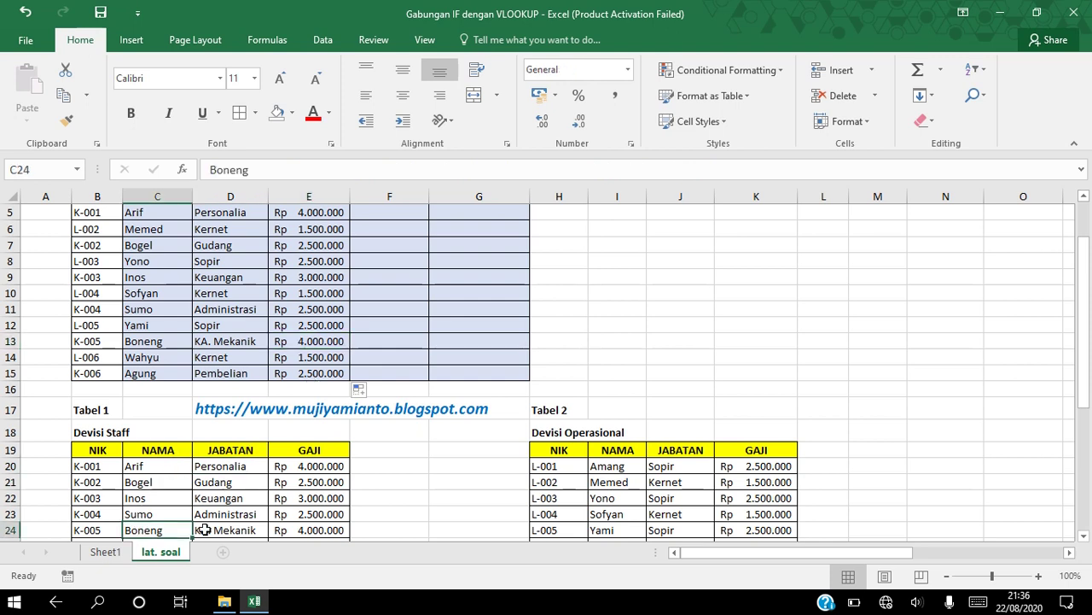
{"action": "left_click", "coordinate": [205, 529]}
{"action": "left_click", "coordinate": [325, 532]}
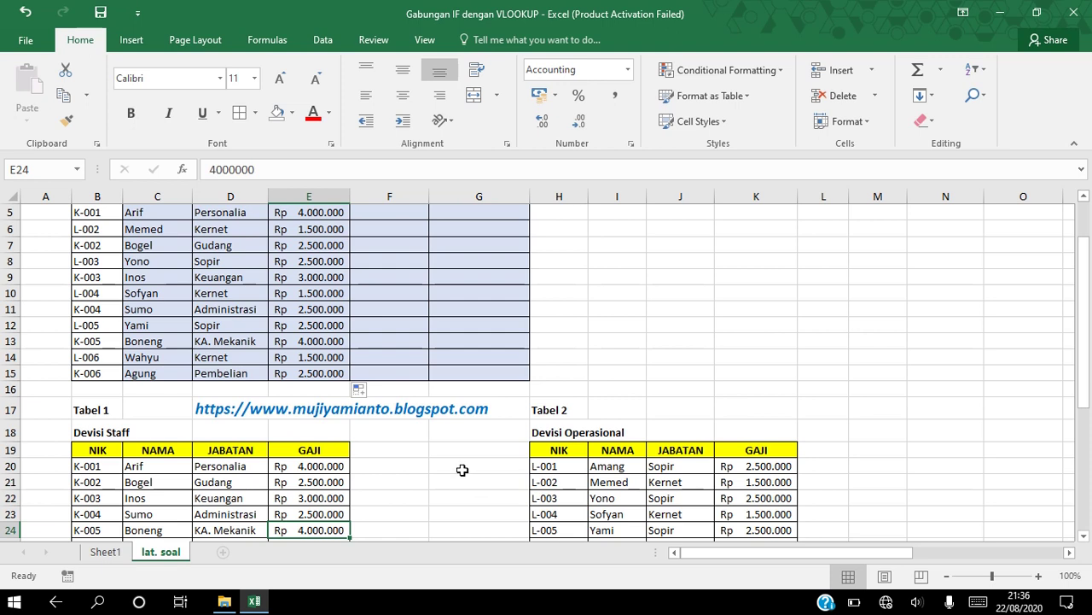
Read the Tunjangan allowance rules in the SOAL list below the lookup tables
{"action": "left_click_drag", "start_coordinate": [1089, 371], "coordinate": [1087, 444]}
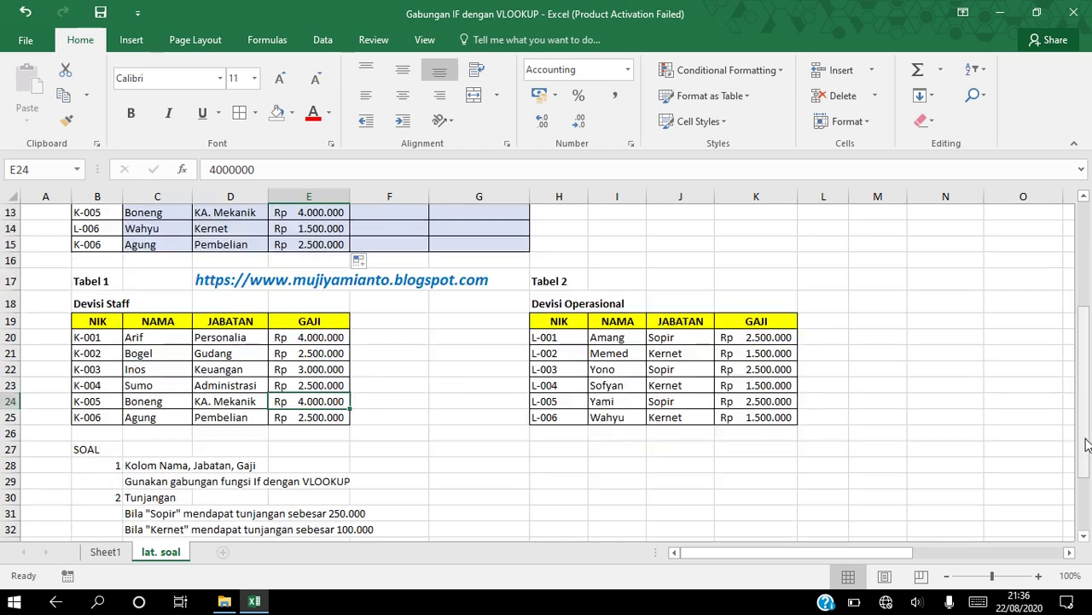
{"action": "left_click", "coordinate": [1084, 535]}
{"action": "left_click", "coordinate": [1084, 535]}
{"action": "left_click", "coordinate": [1084, 535]}
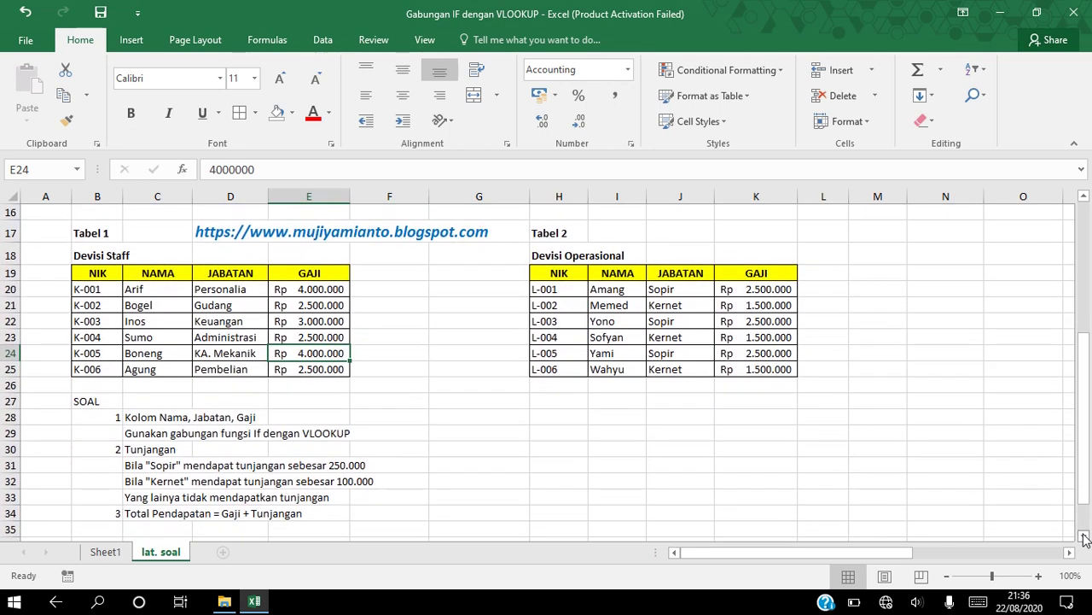
{"action": "left_click", "coordinate": [134, 451]}
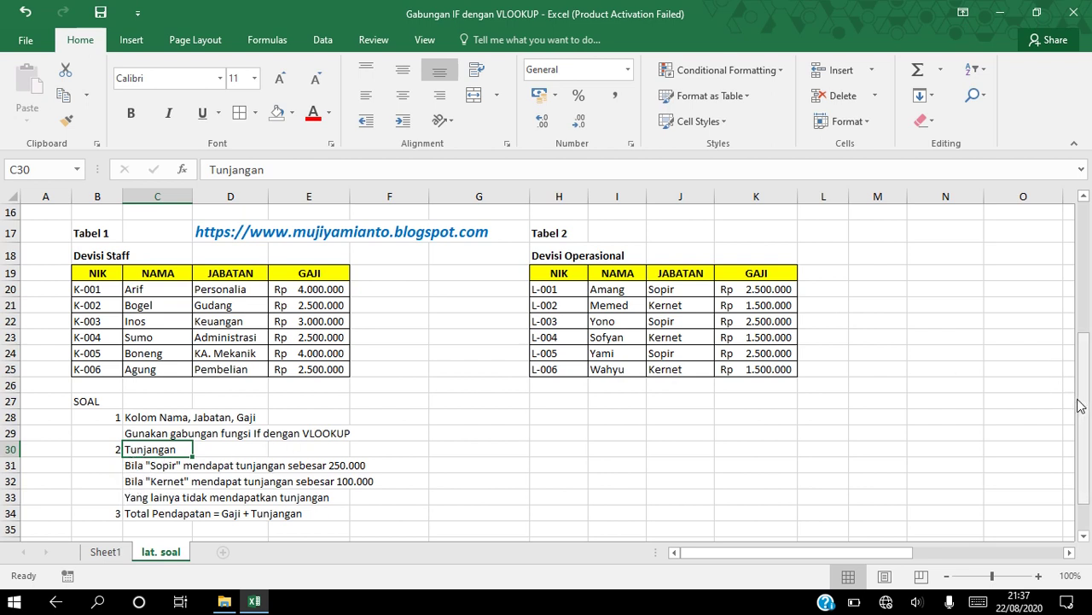
Start the TUNJANGAN formula in F4 with the driver condition and its allowance: =IF(D4="SOPIR";250000;
{"action": "left_click_drag", "start_coordinate": [1085, 401], "coordinate": [1086, 266]}
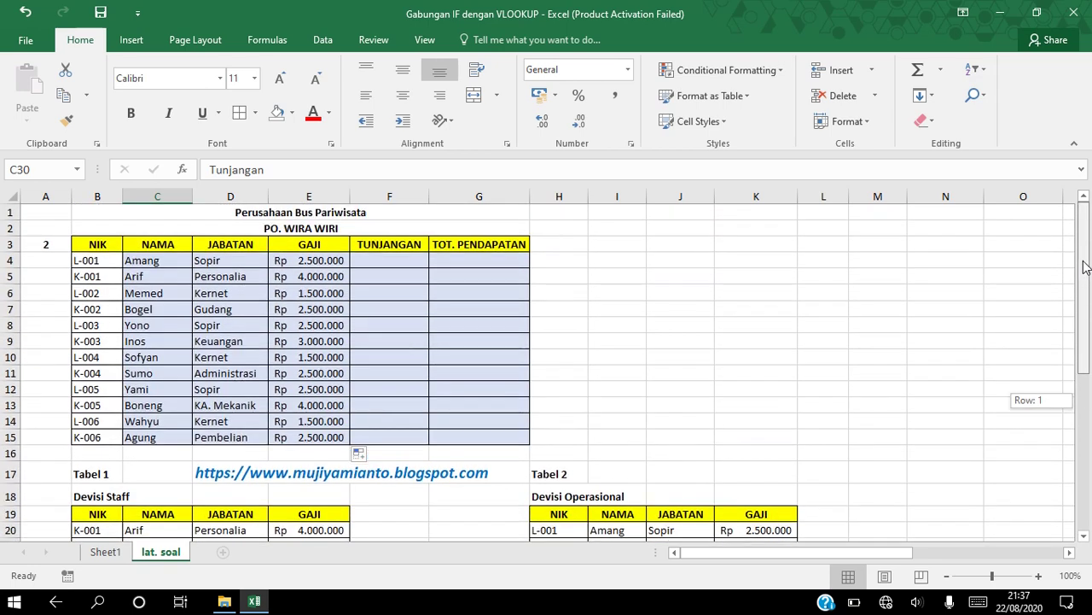
{"action": "left_click", "coordinate": [367, 258]}
{"action": "type", "text": "="}
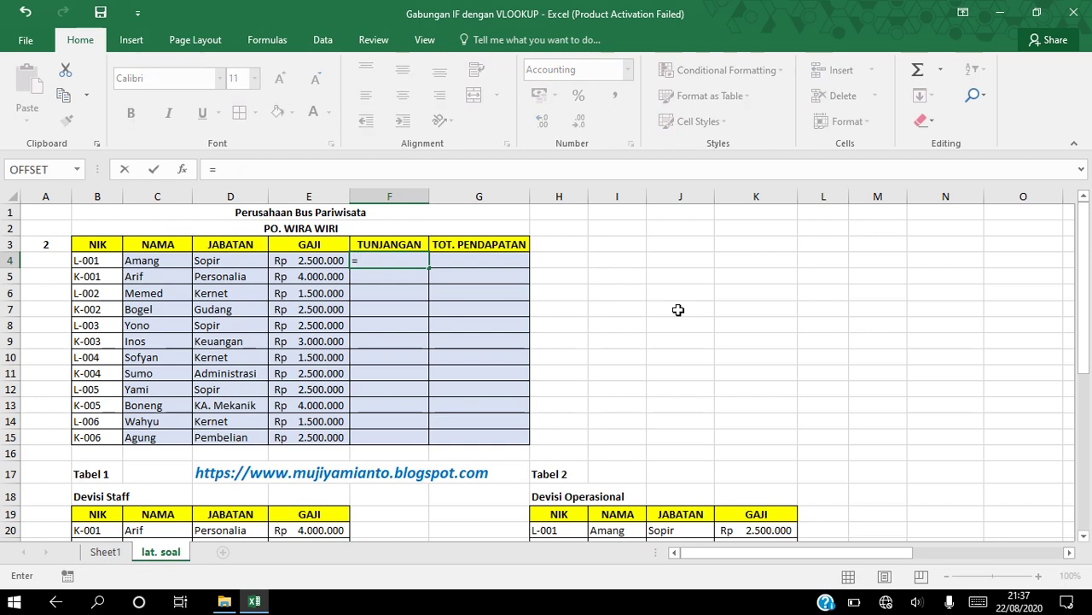
{"action": "type", "text": "IF("}
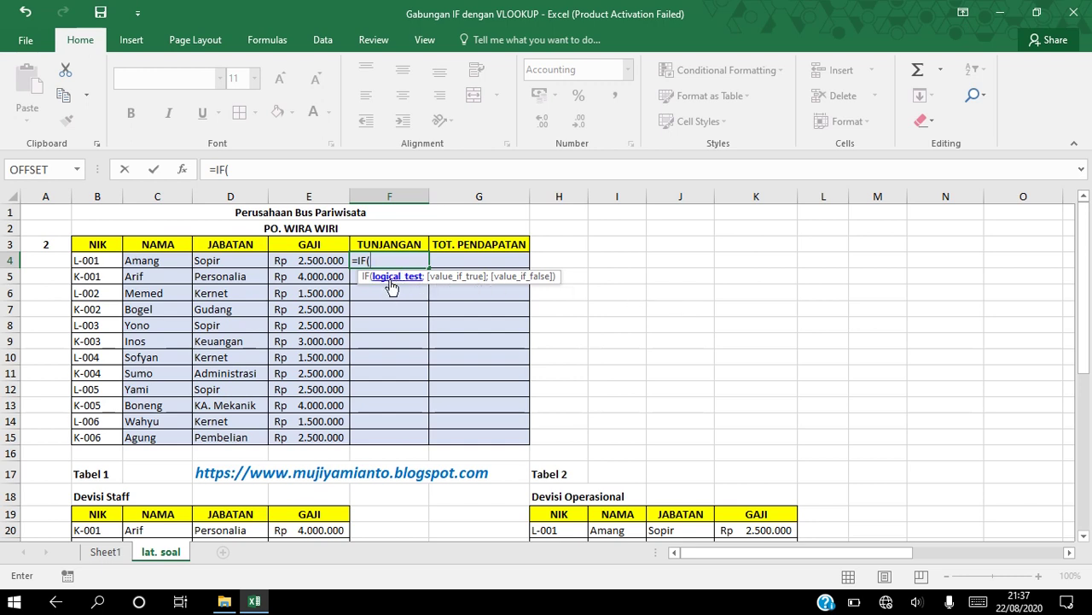
{"action": "left_click", "coordinate": [229, 263]}
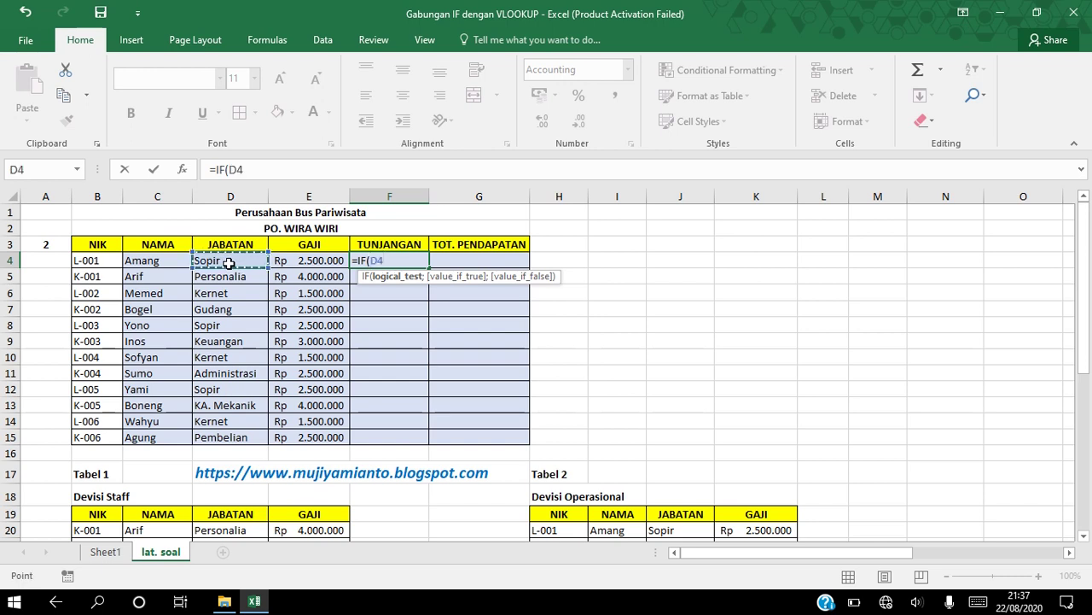
{"action": "type", "text": "="}
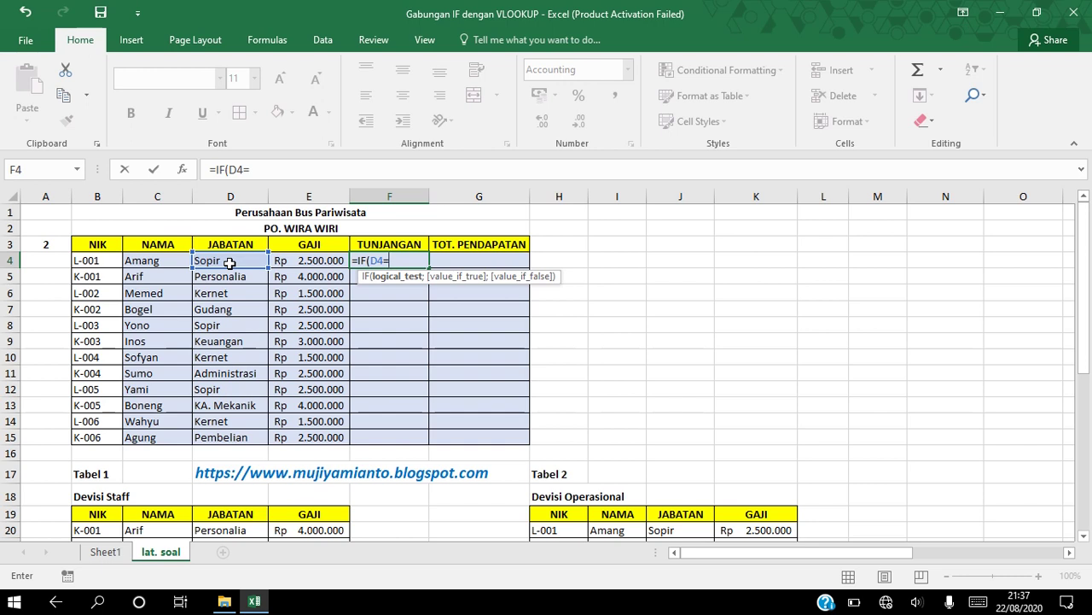
{"action": "type", "text": "\"SOPIR"}
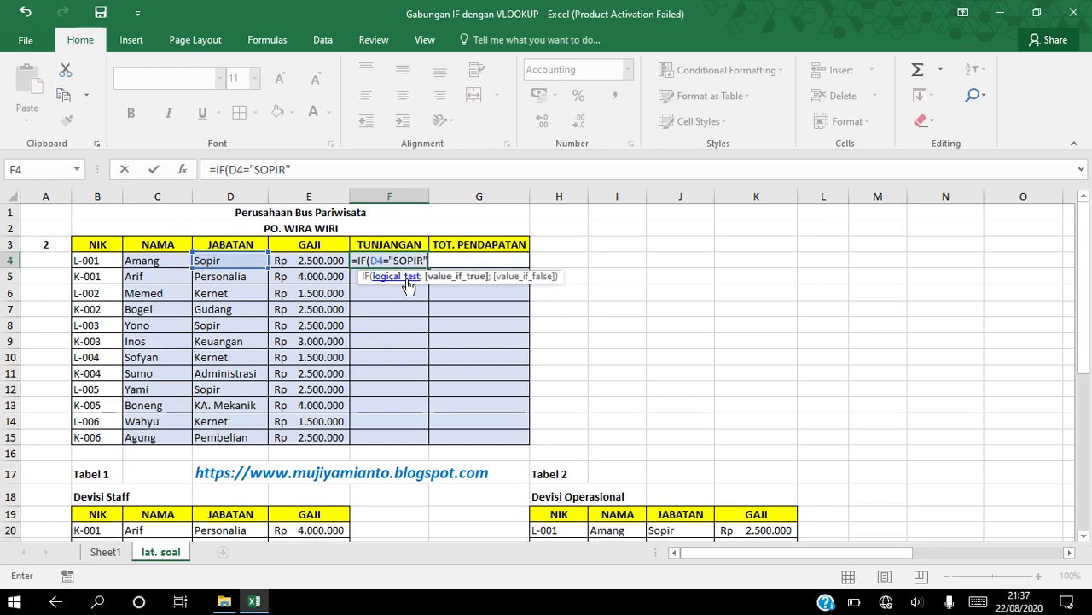
{"action": "type", "text": ";"}
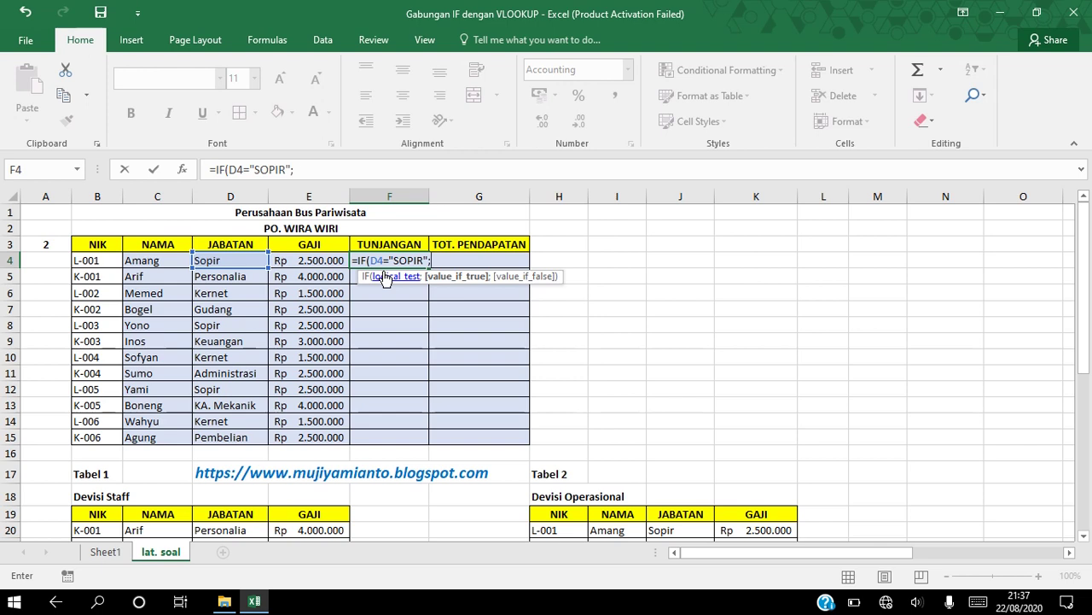
{"action": "type", "text": "250000;"}
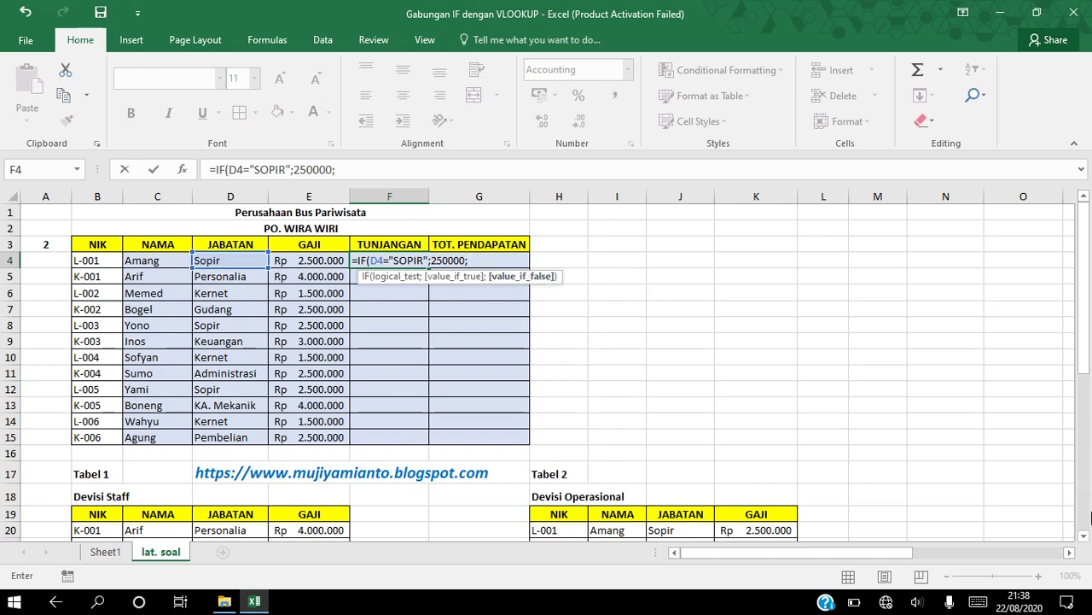
Recheck the allowance rules and add a nested condition to the F4 formula: IF(D4="KERNET";100000;
{"action": "left_click", "coordinate": [1085, 537]}
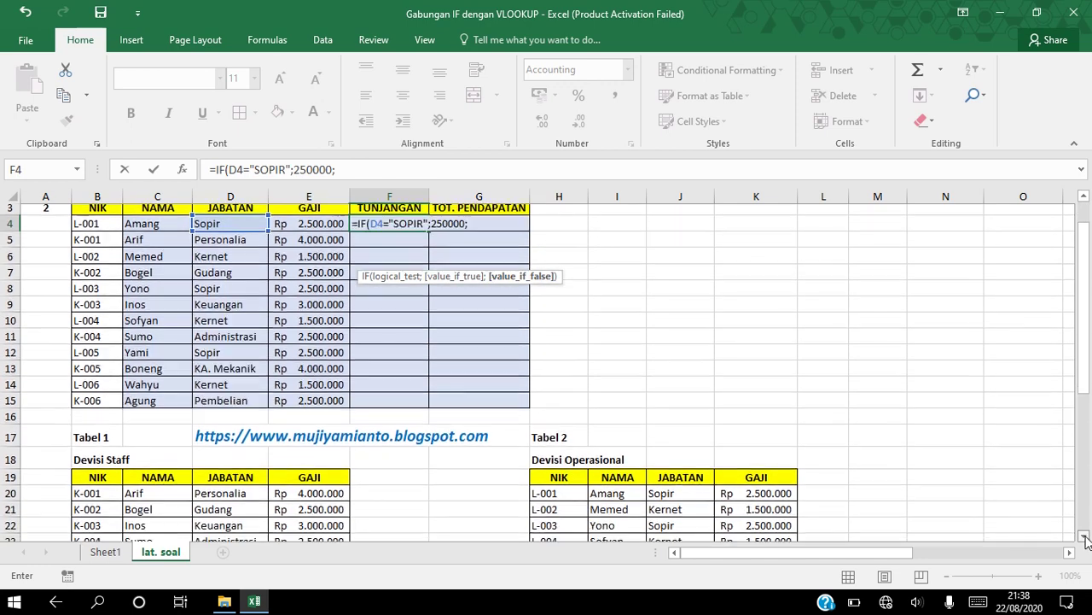
{"action": "left_click_drag", "start_coordinate": [1085, 536], "coordinate": [1085, 537]}
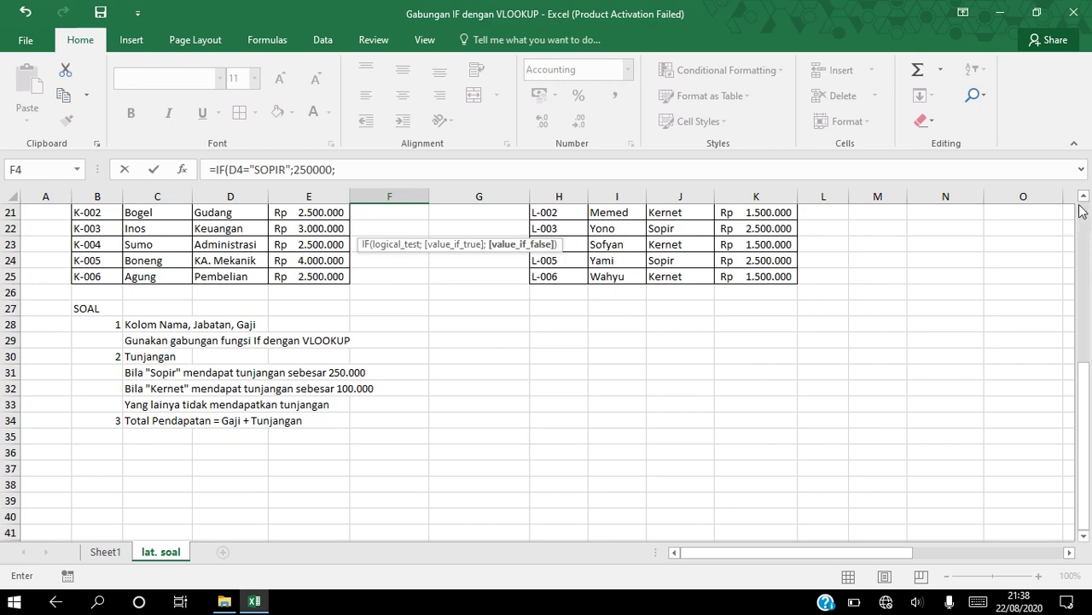
{"action": "left_click_drag", "start_coordinate": [1084, 197], "coordinate": [1084, 197]}
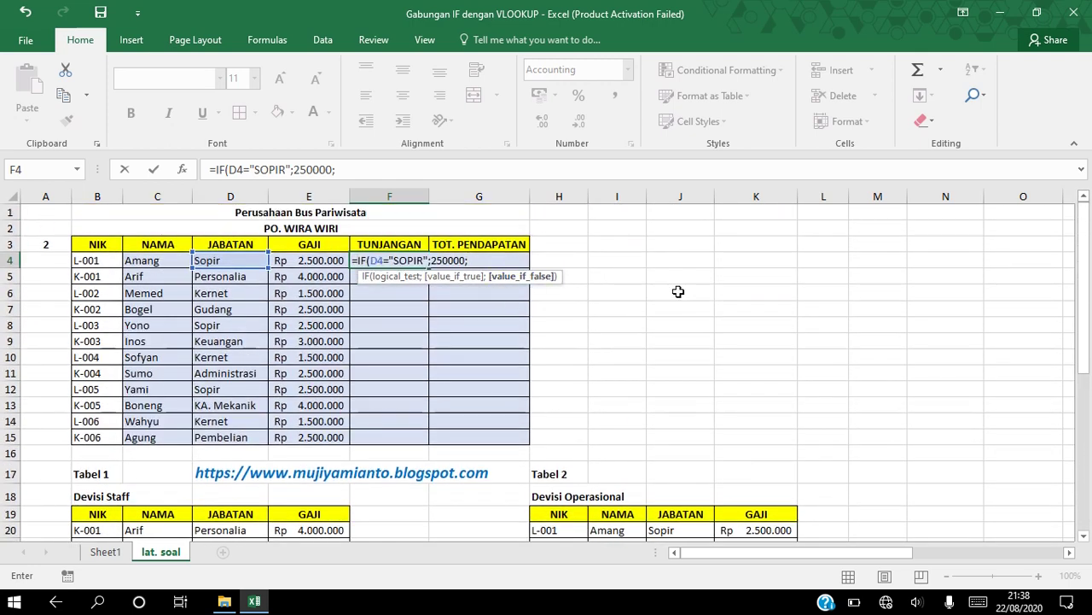
{"action": "type", "text": "IF("}
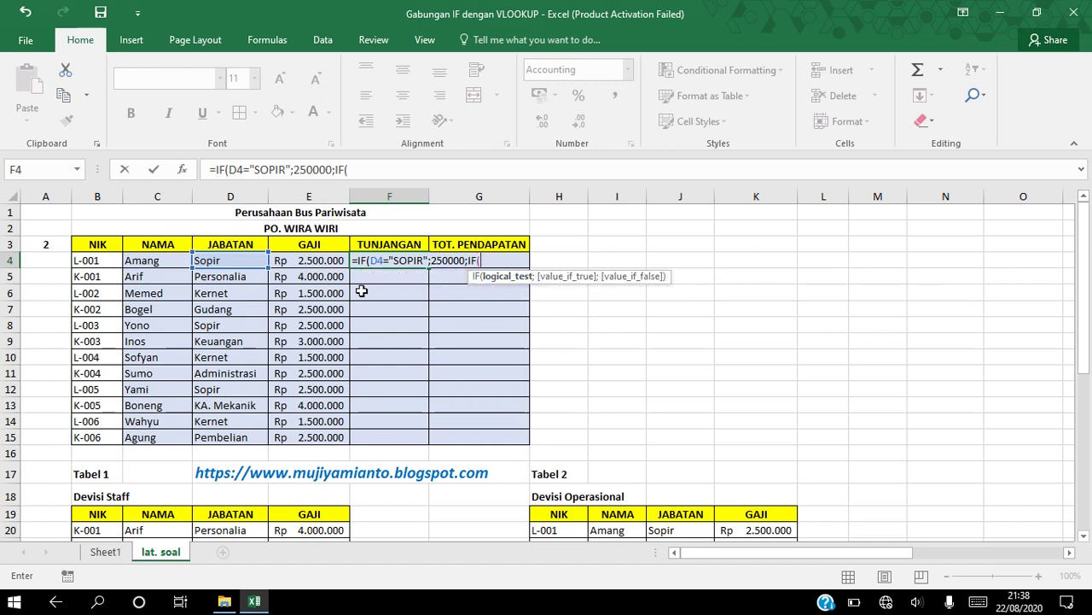
{"action": "left_click", "coordinate": [240, 264]}
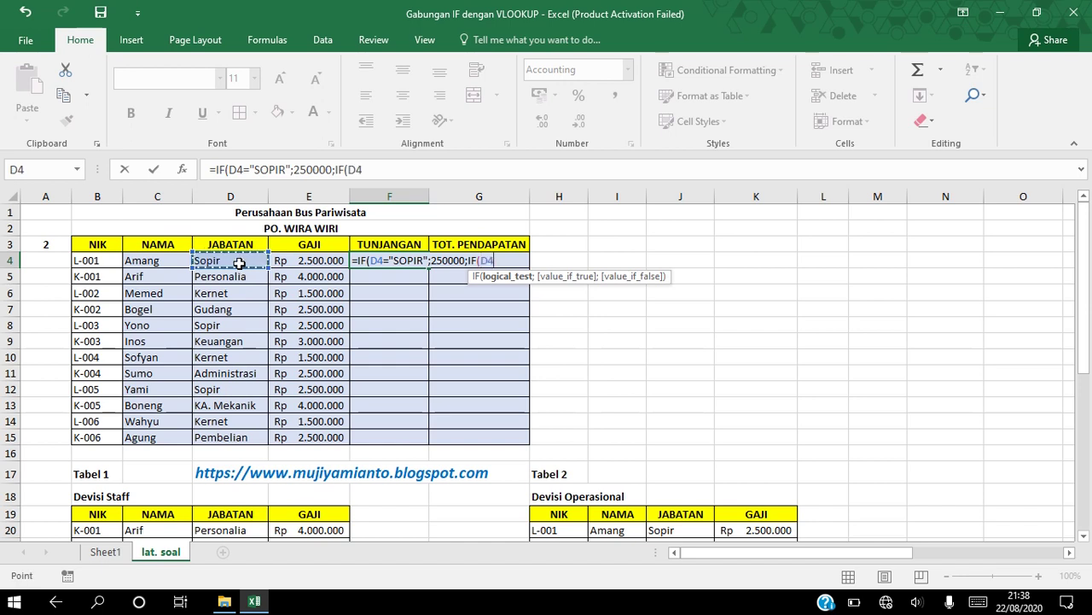
{"action": "type", "text": "=\"KERNET"}
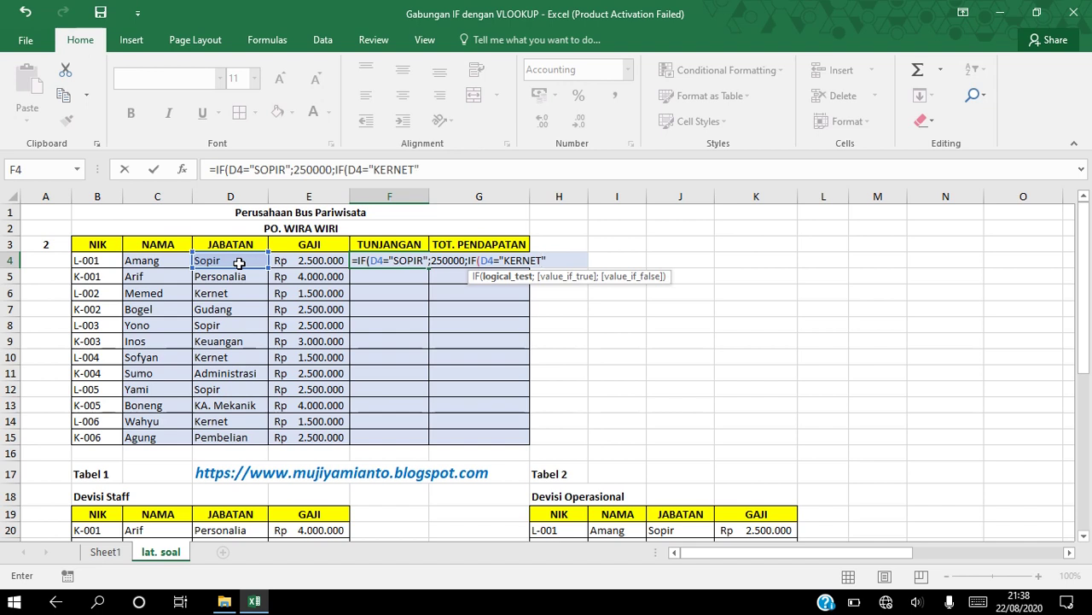
{"action": "type", "text": ";"}
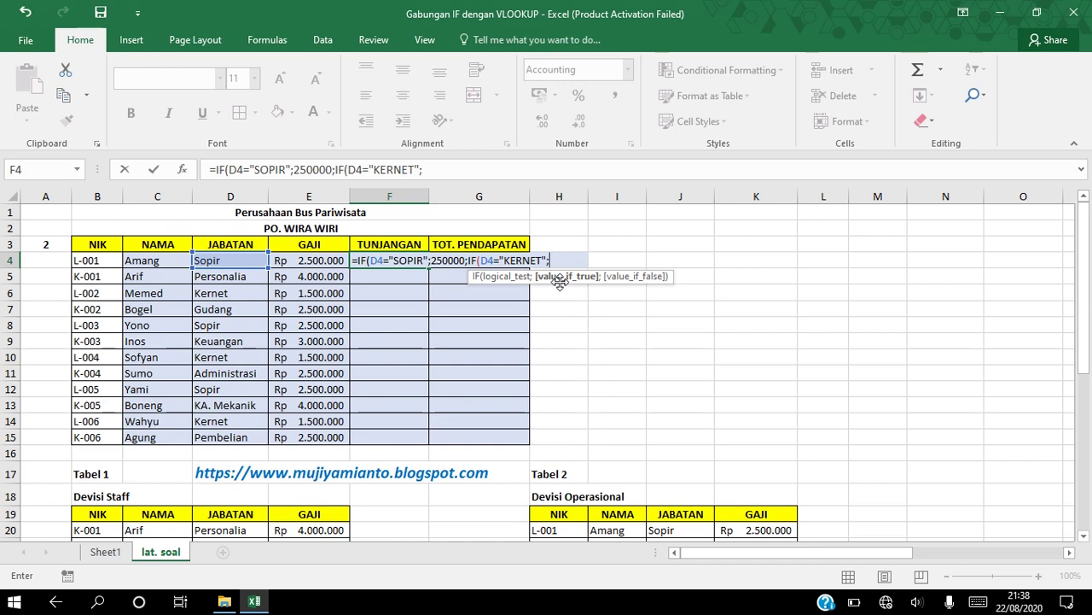
{"action": "type", "text": "00000;"}
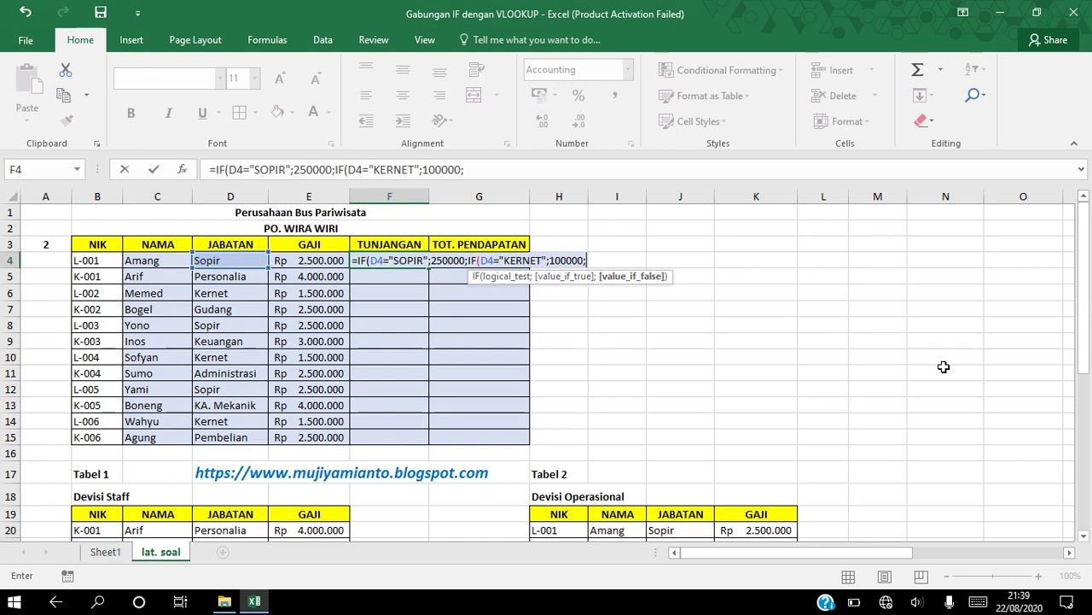
Finish the F4 formula with 0 for all other positions, enter it, and fill it down through F15
{"action": "left_click", "coordinate": [1084, 536]}
{"action": "left_click", "coordinate": [1084, 536]}
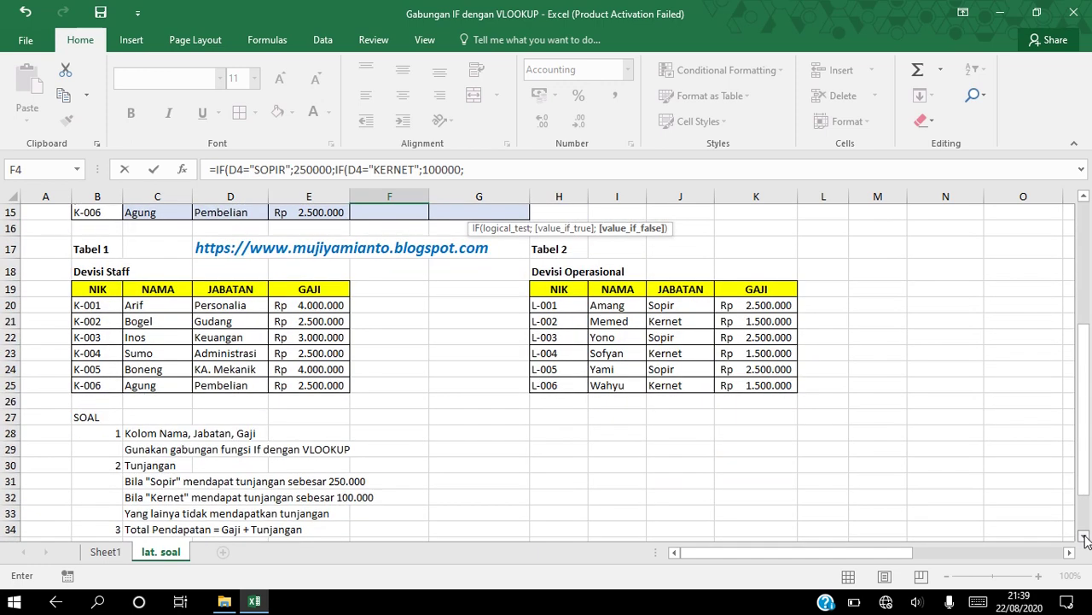
{"action": "left_click", "coordinate": [1084, 536]}
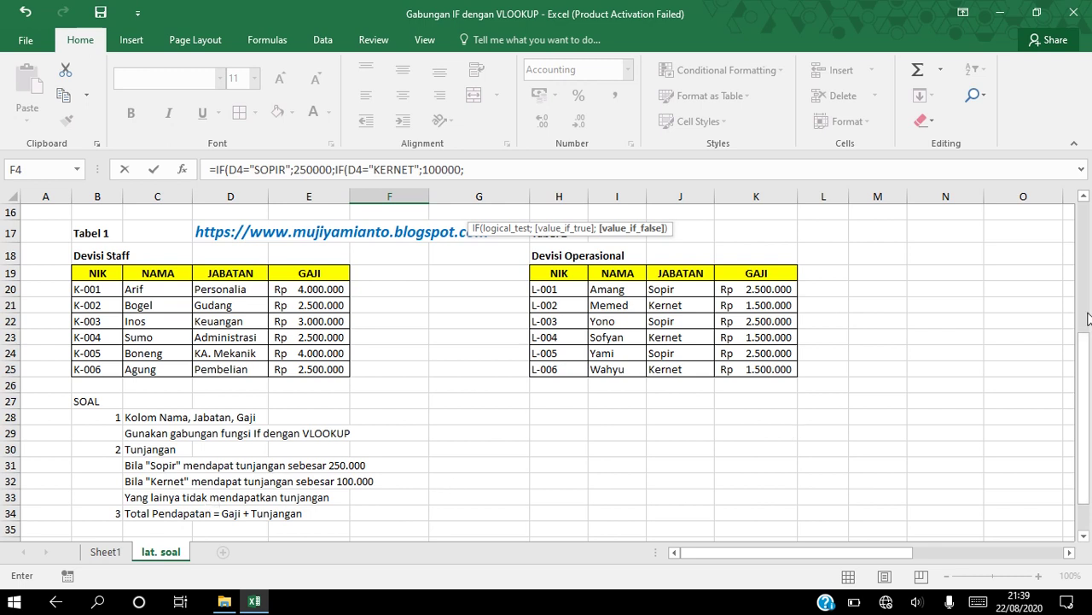
{"action": "left_click", "coordinate": [1083, 196]}
{"action": "scroll", "coordinate": [1083, 200], "scroll_direction": "up", "scroll_amount": 4}
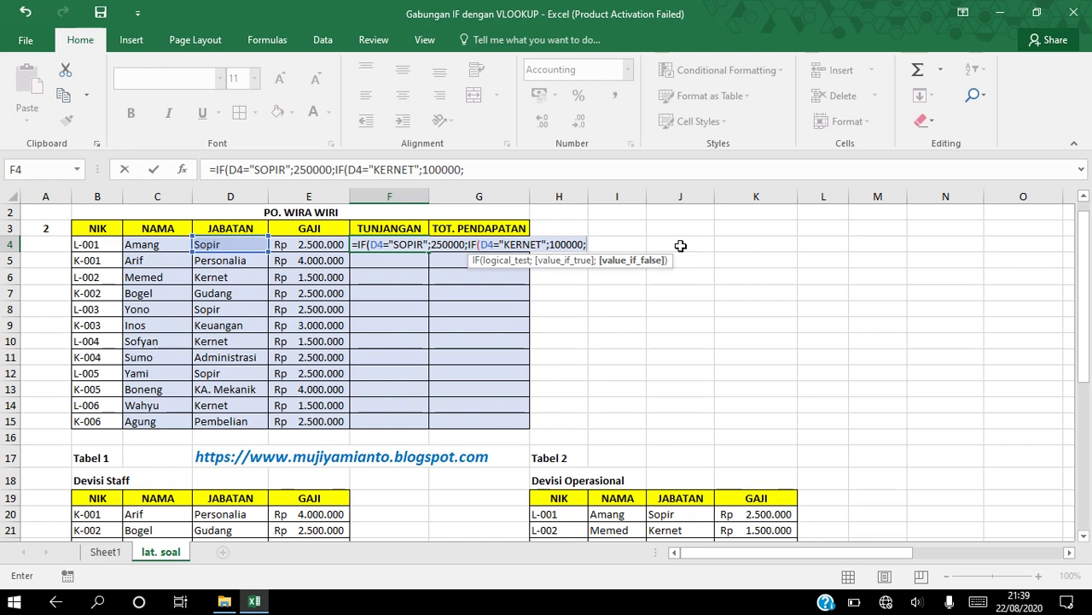
{"action": "type", "text": "0"}
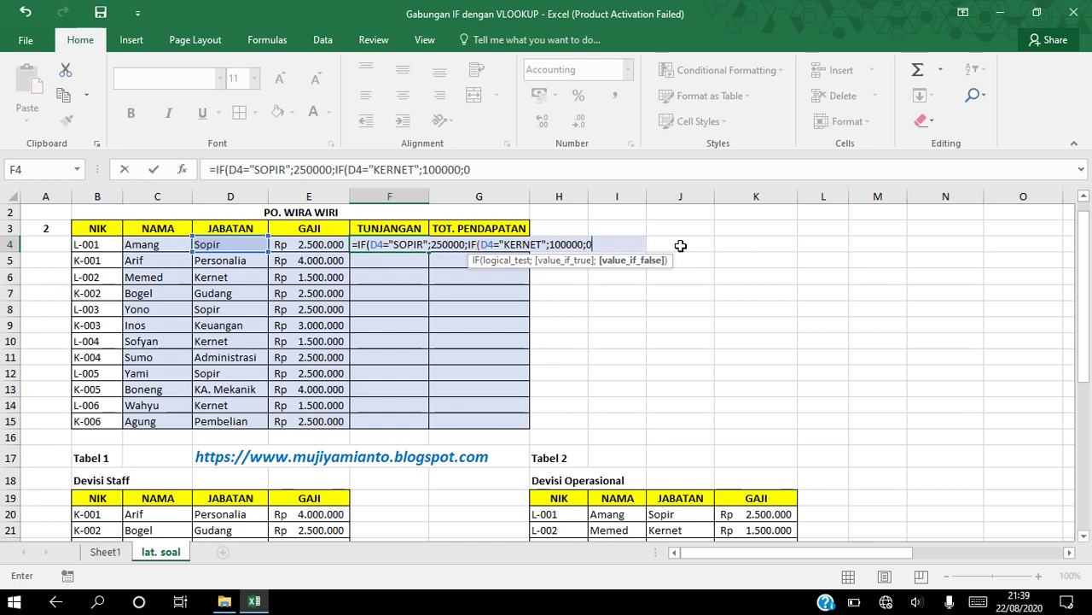
{"action": "type", "text": "))"}
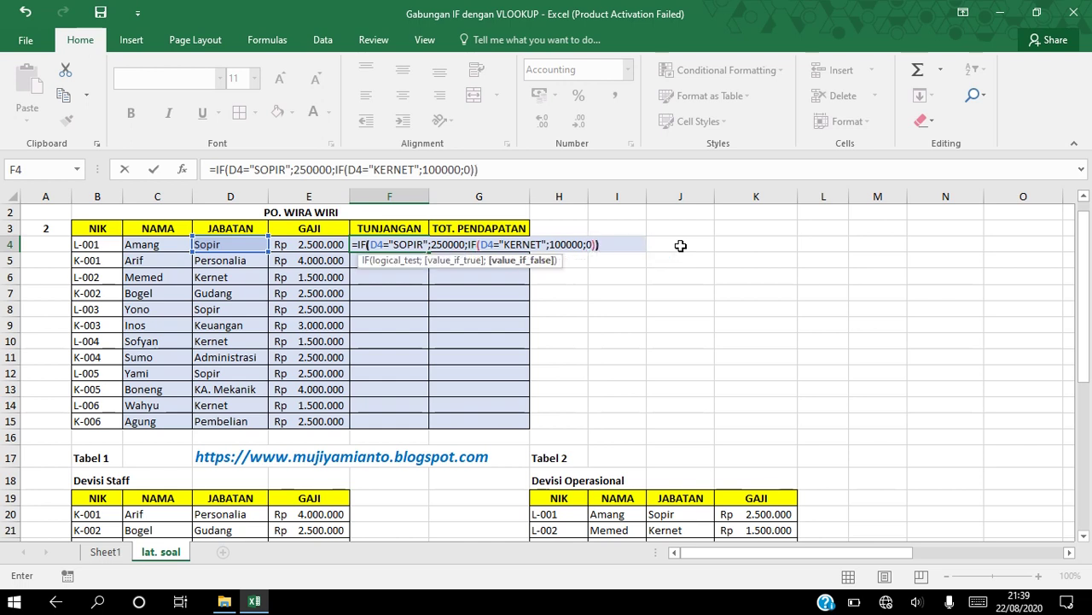
{"action": "key", "text": "Return"}
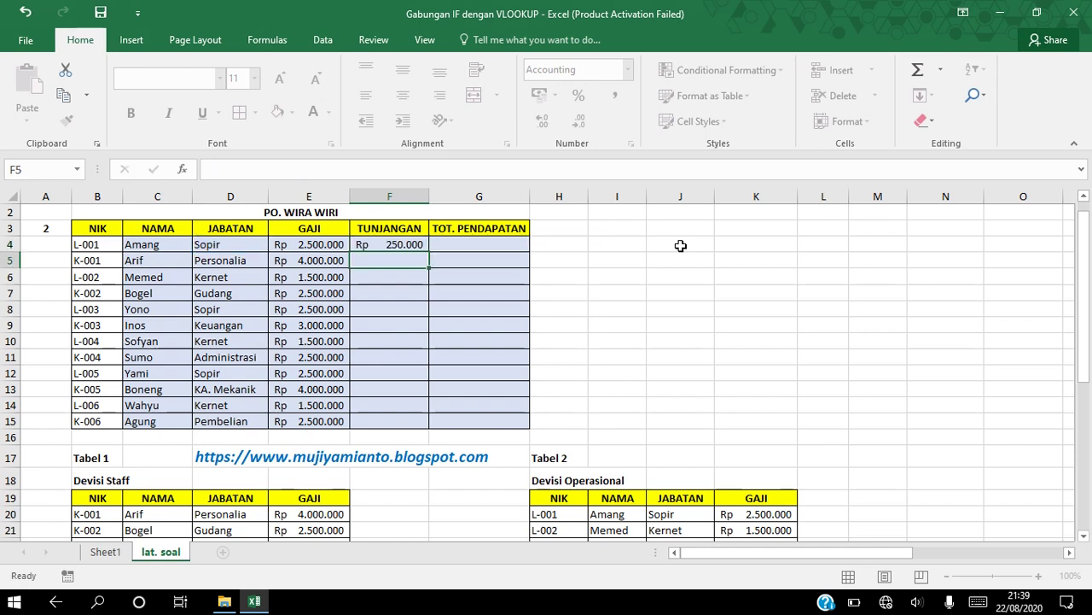
{"action": "left_click", "coordinate": [417, 244]}
{"action": "left_click_drag", "start_coordinate": [428, 251], "coordinate": [427, 428]}
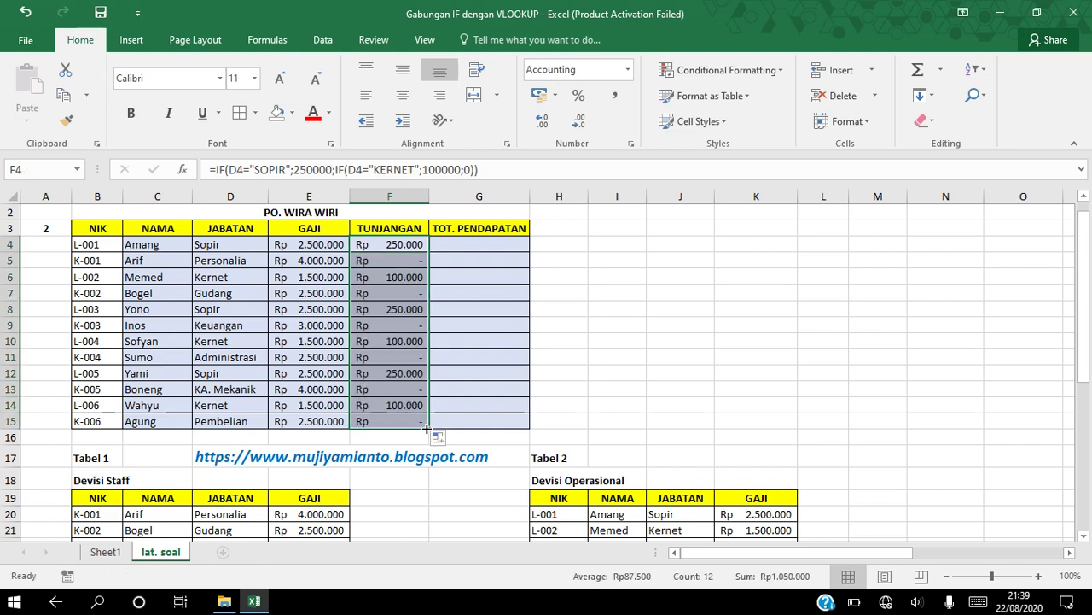
Compare the positions in D4 and D6 with the allowances calculated in F4 and F6
{"action": "left_click", "coordinate": [248, 244]}
{"action": "left_click", "coordinate": [375, 245]}
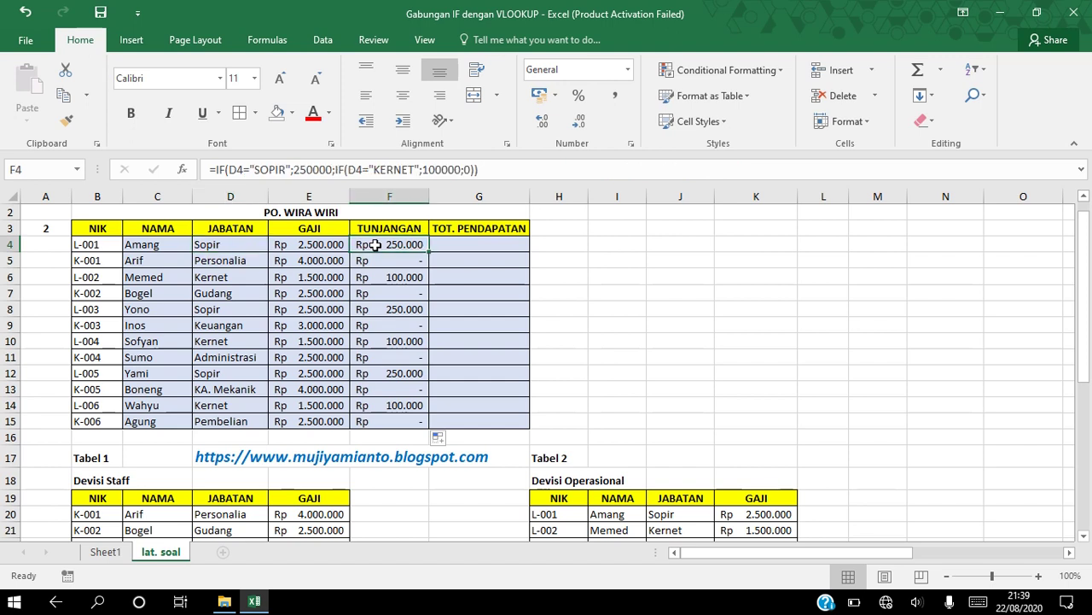
{"action": "left_click", "coordinate": [241, 278]}
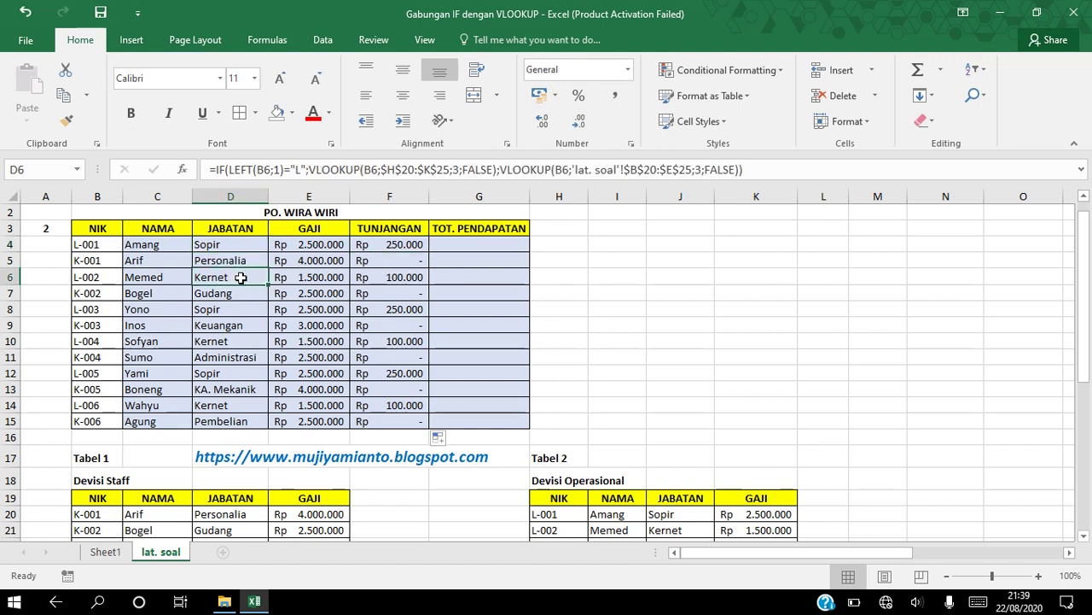
{"action": "left_click", "coordinate": [418, 278]}
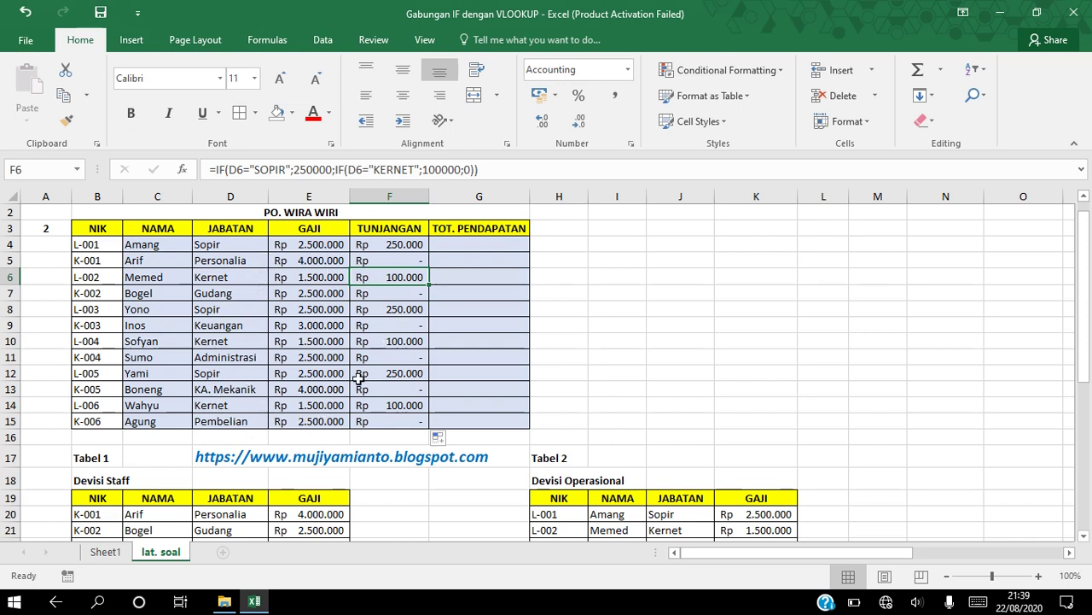
Check the total income rule in the SOAL list and enter salary plus allowance in G4: =E4+F4
{"action": "left_click", "coordinate": [459, 245]}
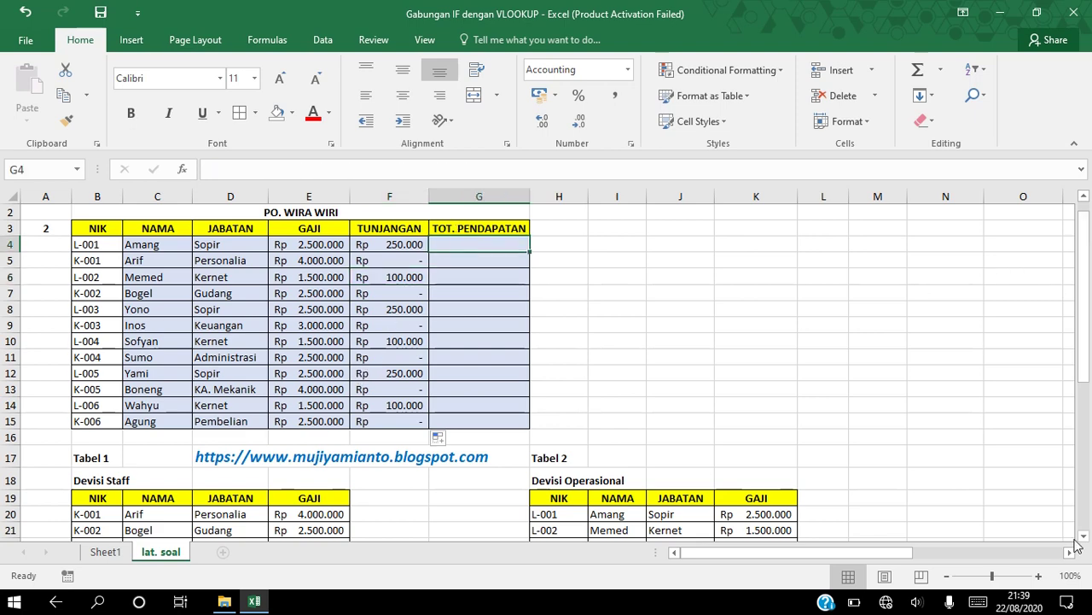
{"action": "left_click_drag", "start_coordinate": [1084, 536], "coordinate": [1084, 538]}
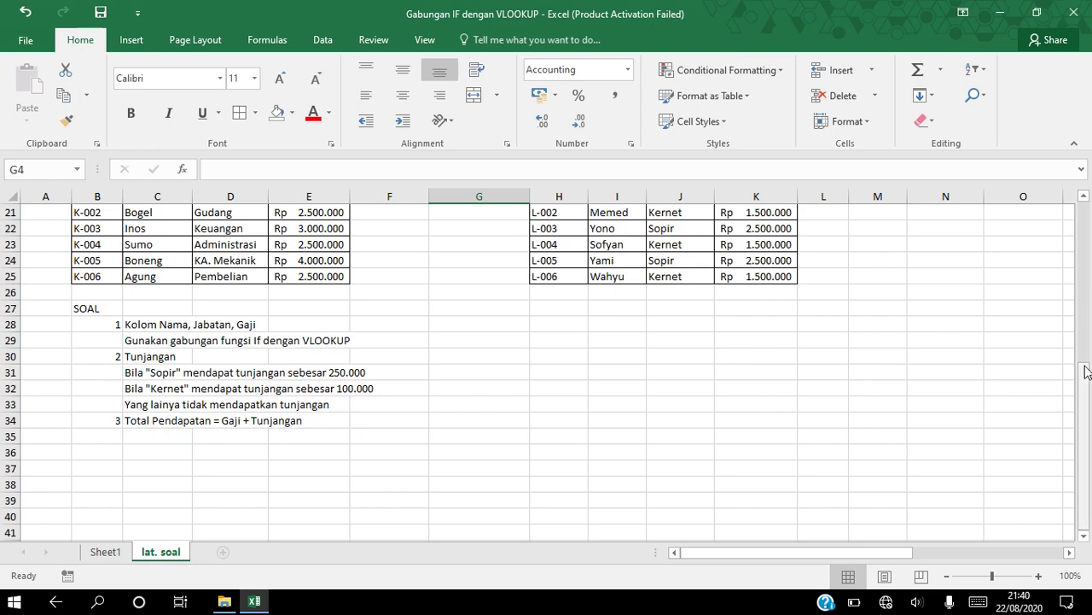
{"action": "left_click_drag", "start_coordinate": [1087, 384], "coordinate": [1082, 290]}
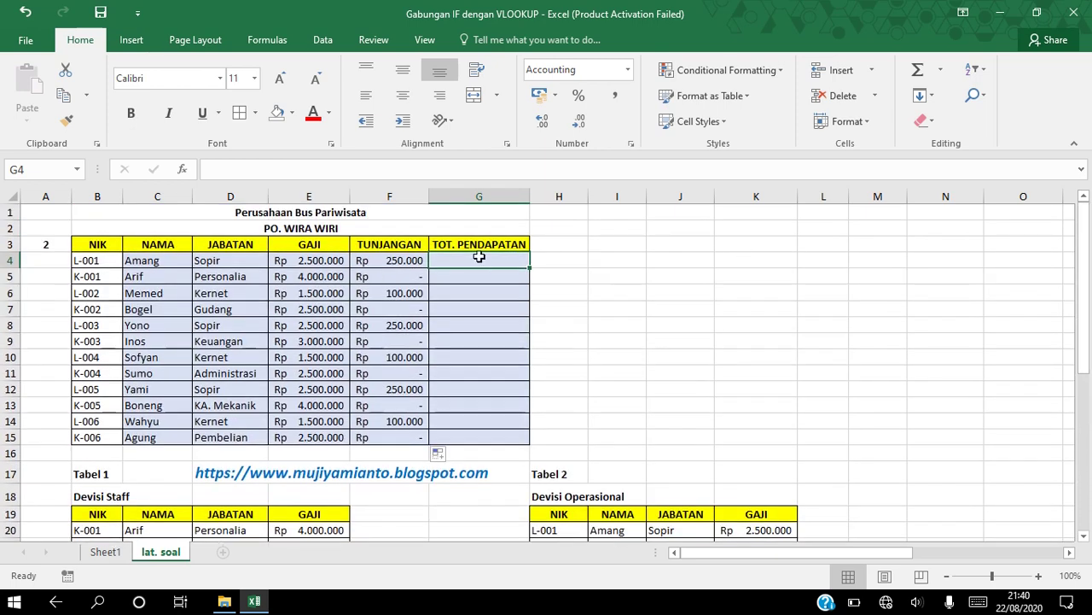
{"action": "type", "text": "="}
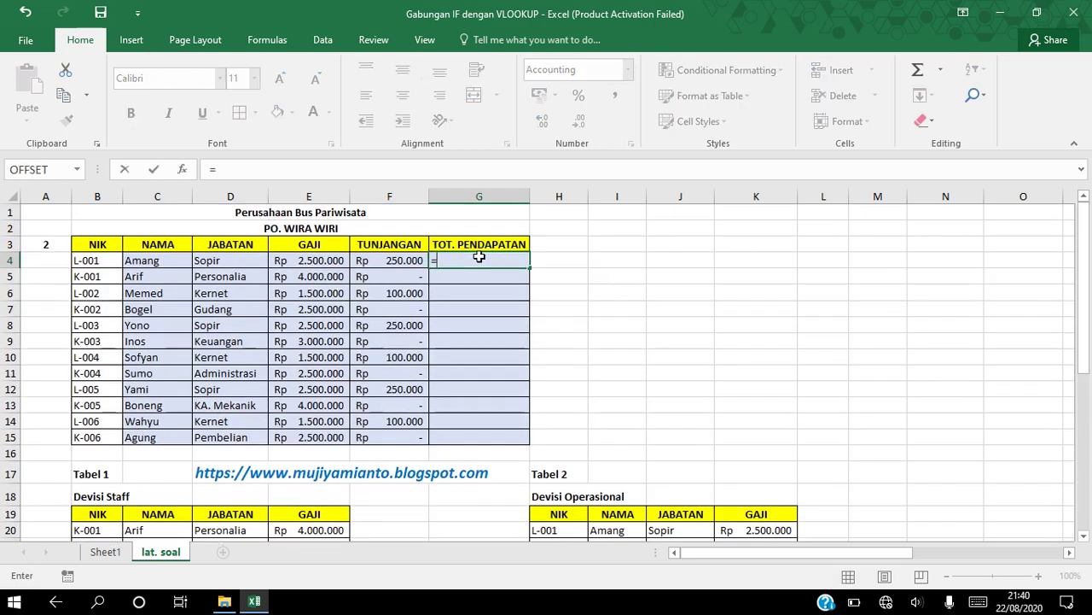
{"action": "left_click", "coordinate": [320, 259]}
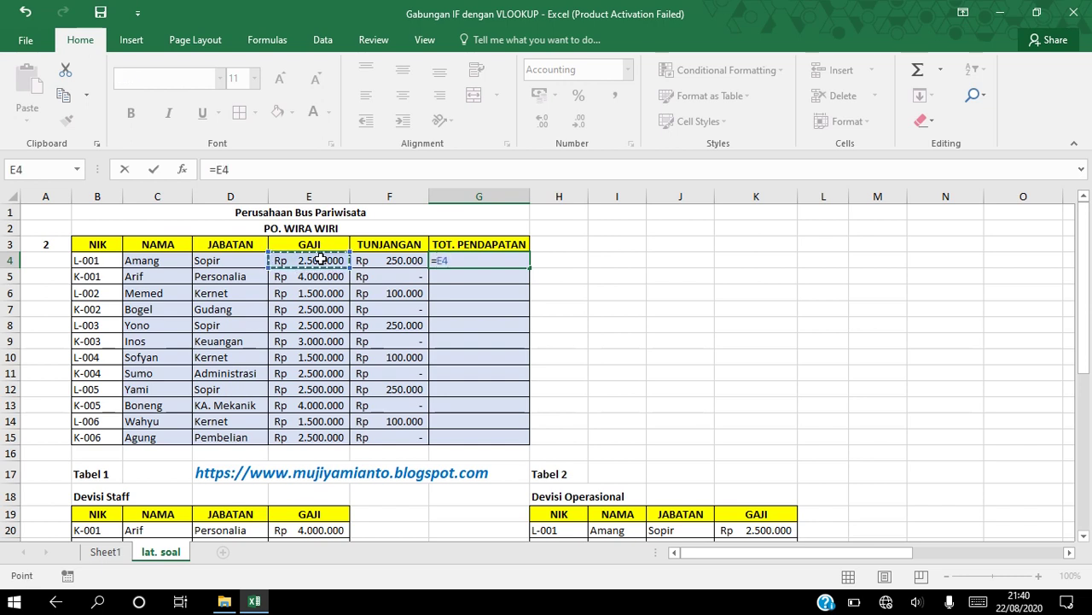
{"action": "type", "text": "+"}
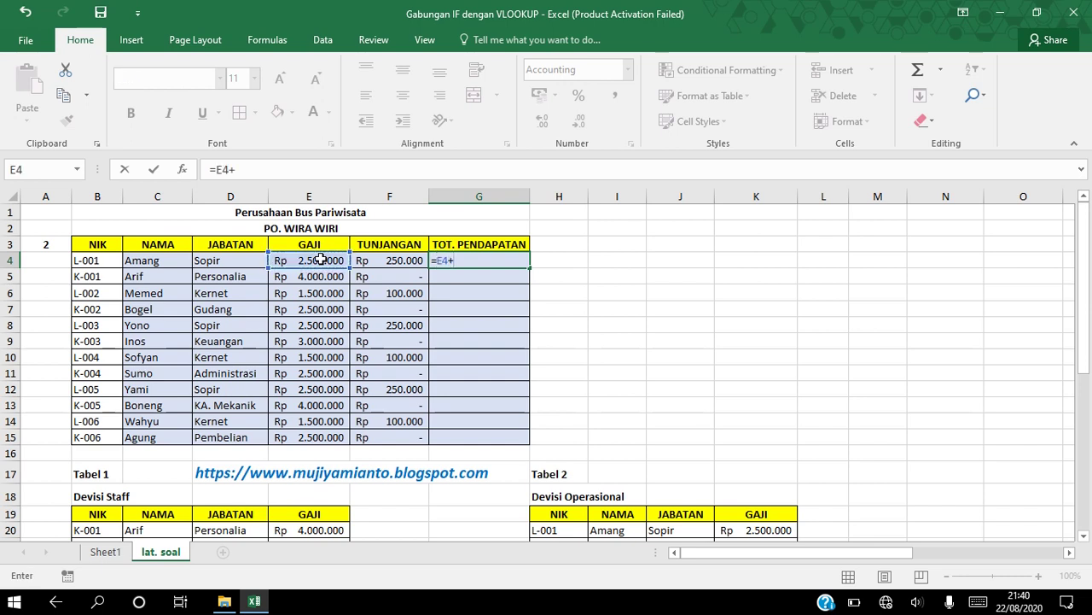
{"action": "left_click", "coordinate": [386, 261]}
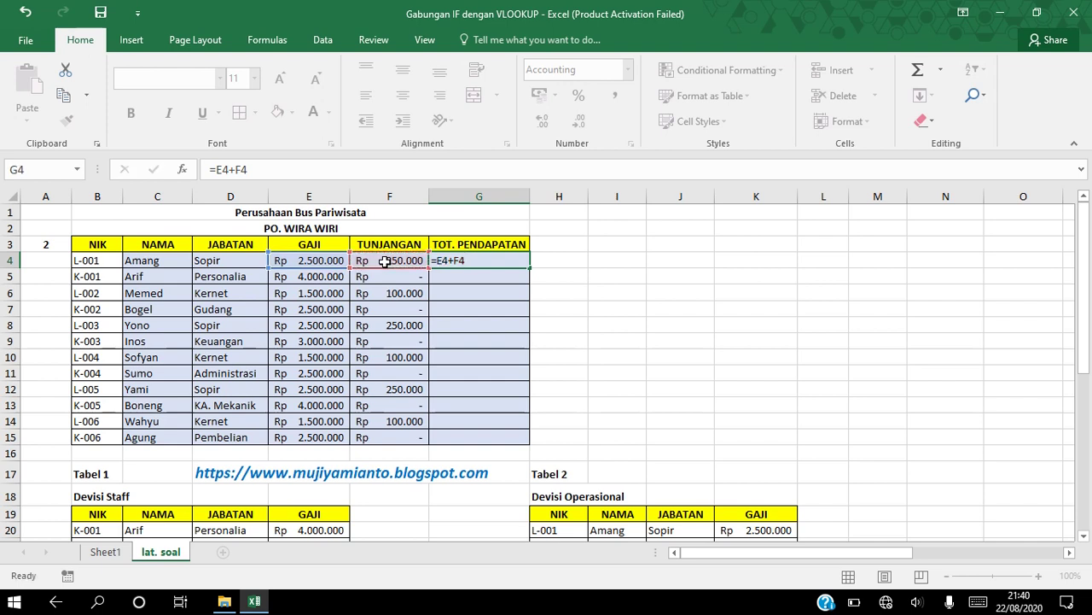
{"action": "key", "text": "Return"}
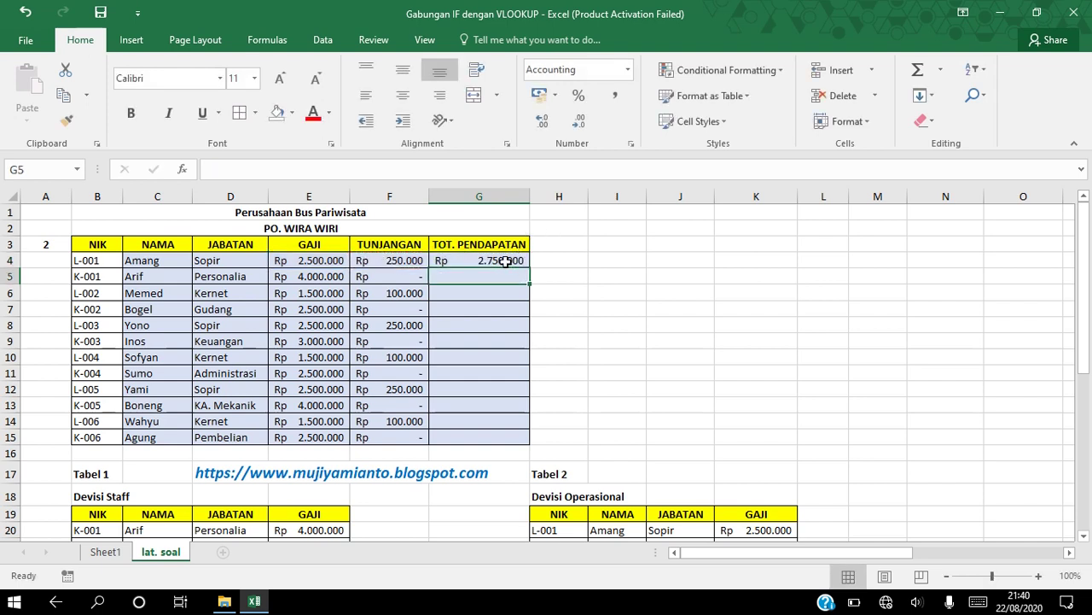
Fill the TOT. PENDAPATAN formula from G4 down through G15
{"action": "left_click", "coordinate": [502, 260]}
{"action": "left_click_drag", "start_coordinate": [529, 268], "coordinate": [530, 445]}
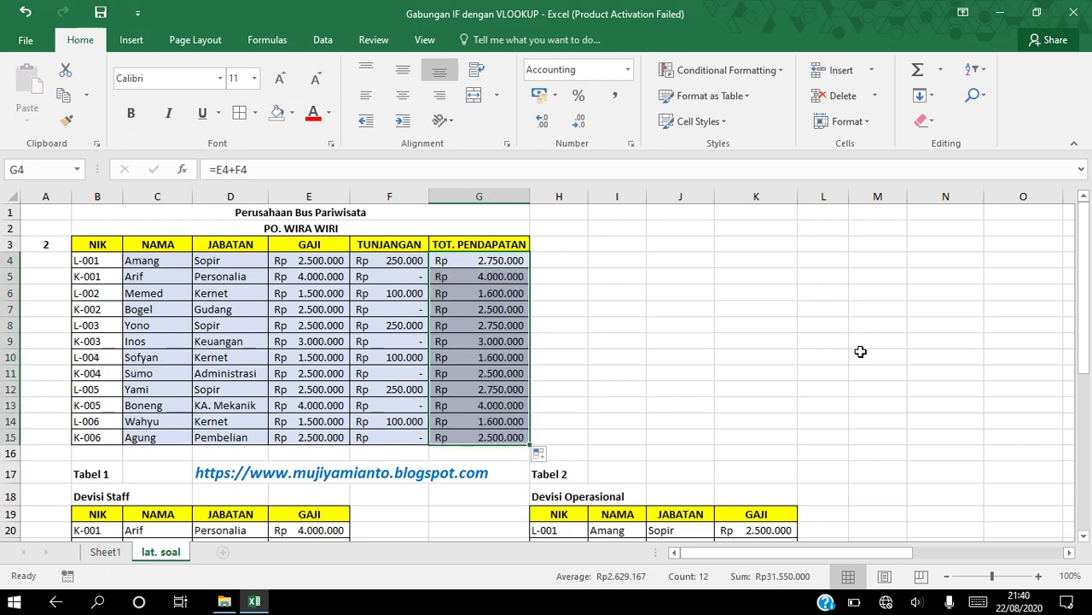
{"action": "left_click", "coordinate": [699, 359]}
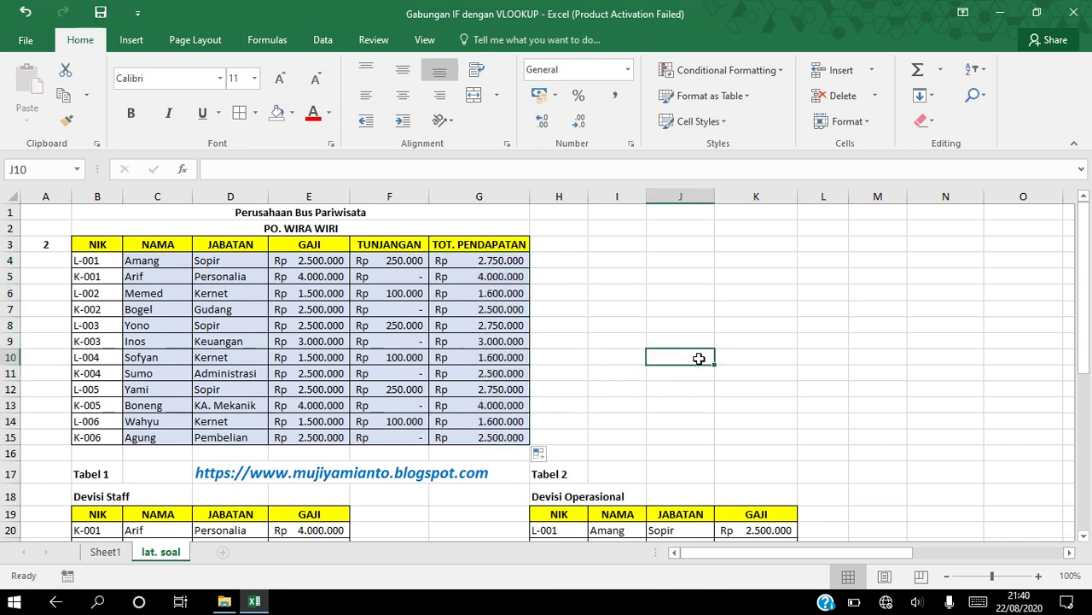